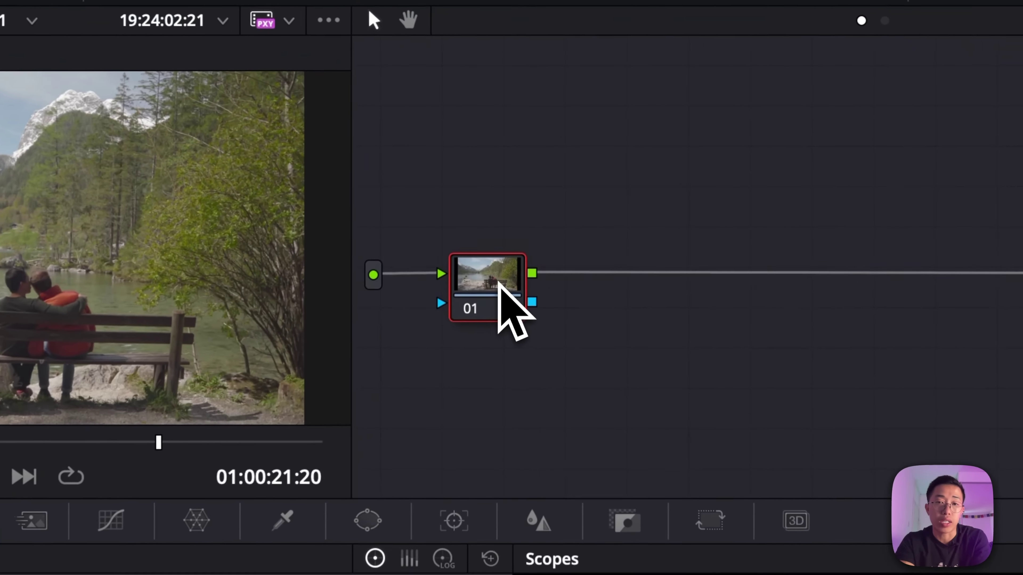
- Reposition the lake clip's single node 01 elsewhere in the Node Editor
mouse_move(495, 284)
mouse_down()
mouse_move(513, 285)
mouse_move(454, 289)
mouse_move(478, 261)
mouse_move(487, 268)
mouse_up()
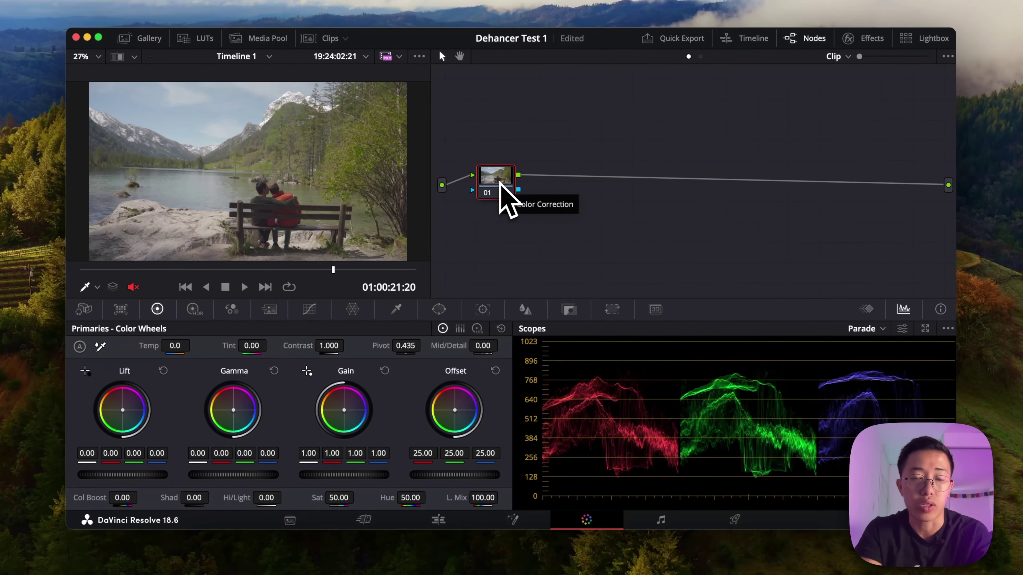
- Chain serial nodes 02 through 06 after node 01 and begin labelling node 01 'cst'
key(alt+s)
key(alt+s)
key(alt+s)
key(alt+s)
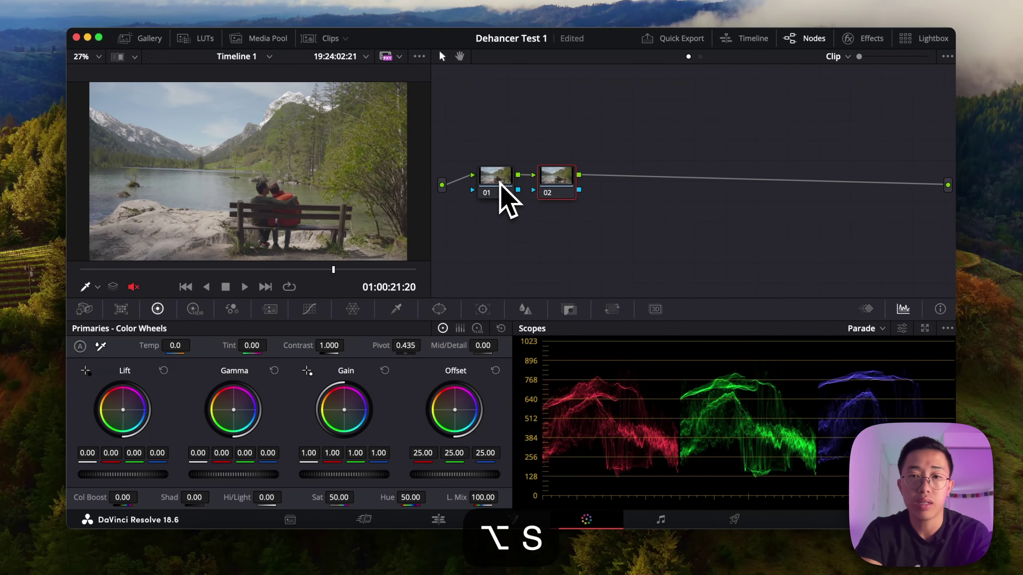
key(alt+s)
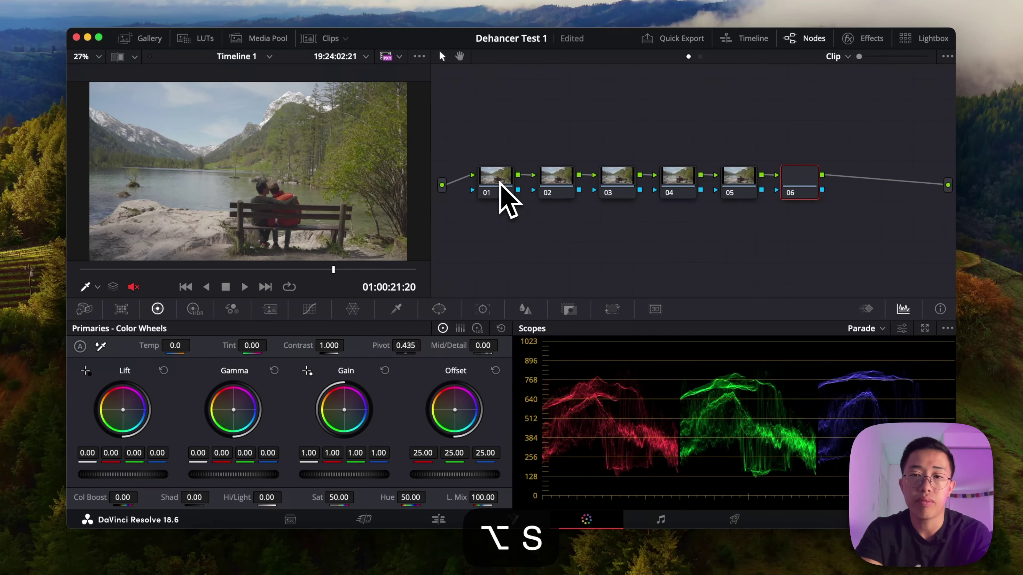
click(501, 182)
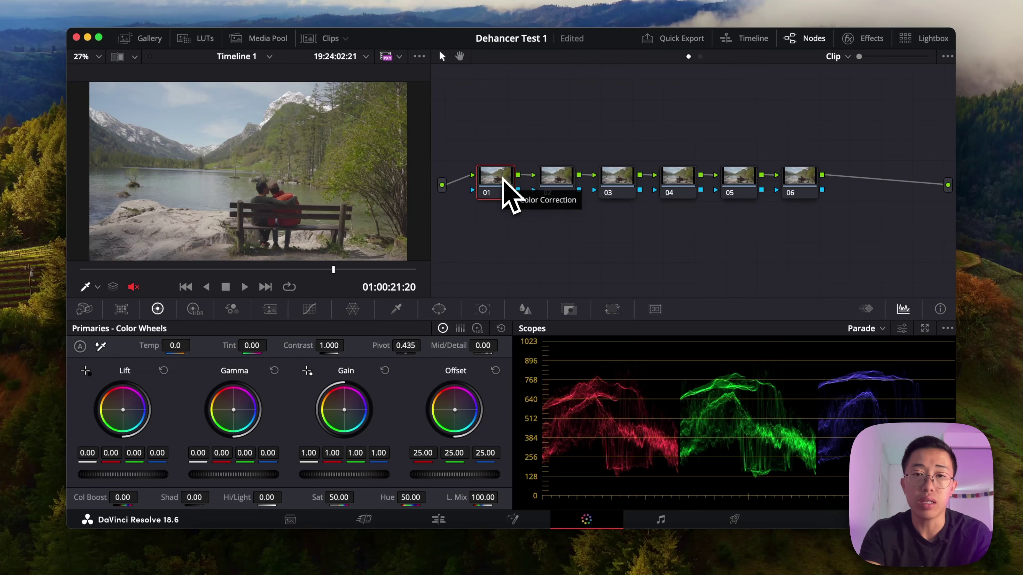
key(ctrl+l)
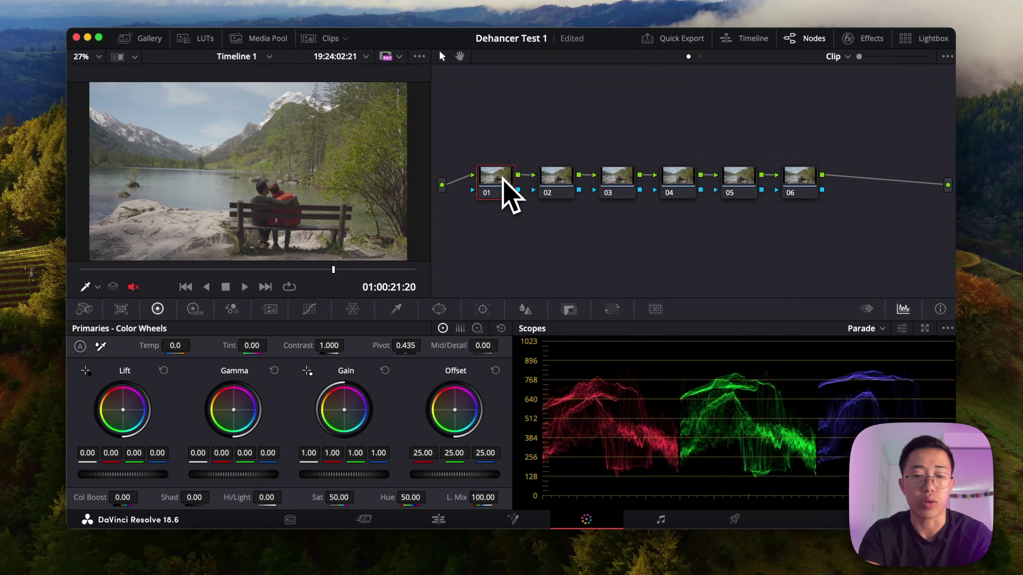
key(Left)
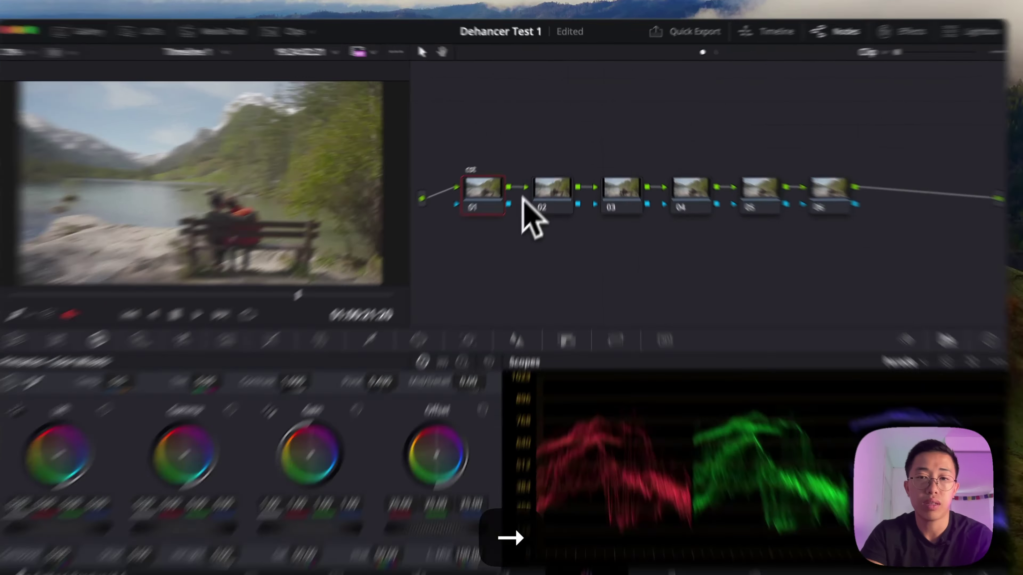
- Label nodes 02, 03 and 04 as 'exp', 'wb' and 'look'
click(555, 181)
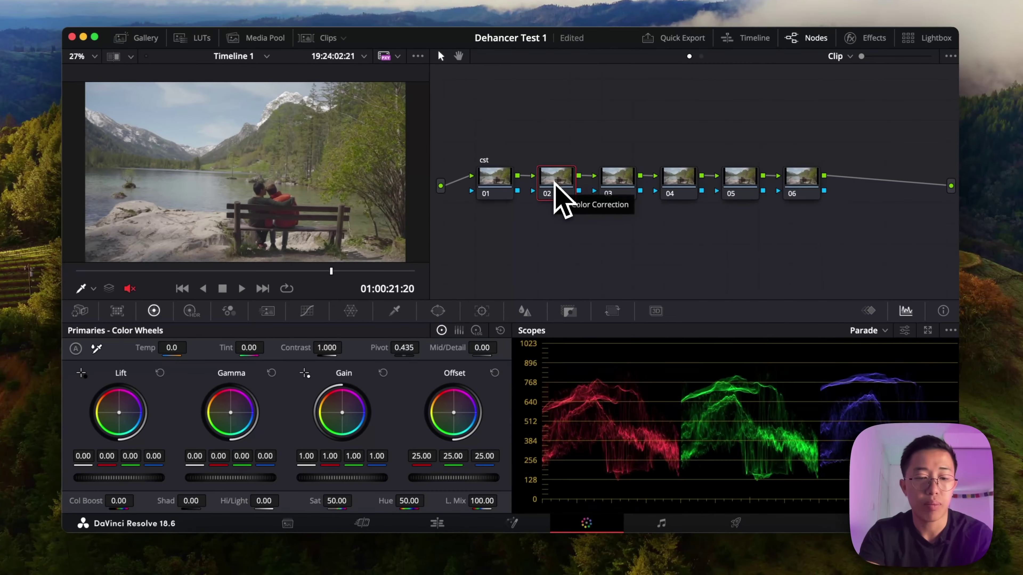
key(ctrl+l)
text(e)
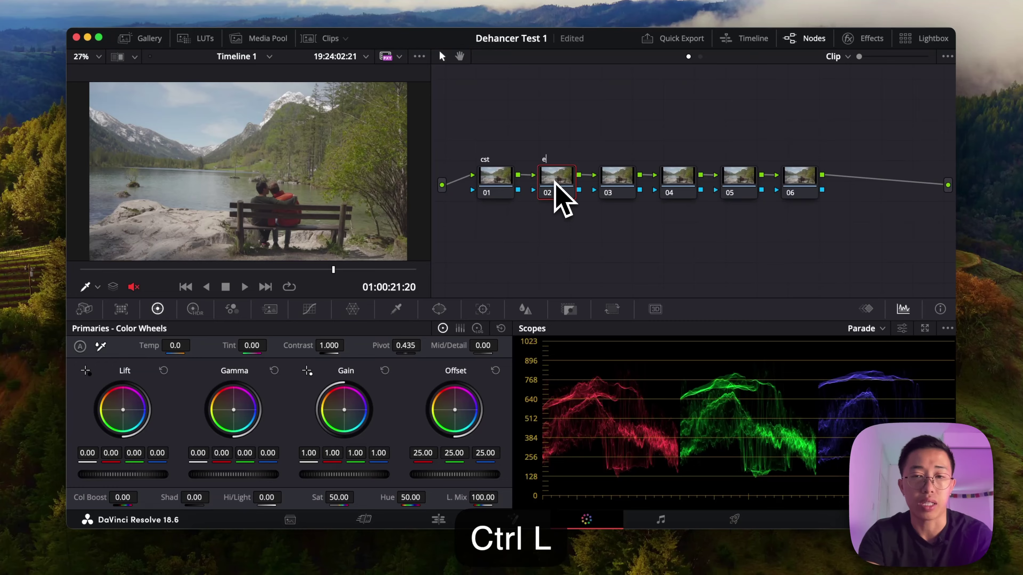
text(xp)
click(611, 177)
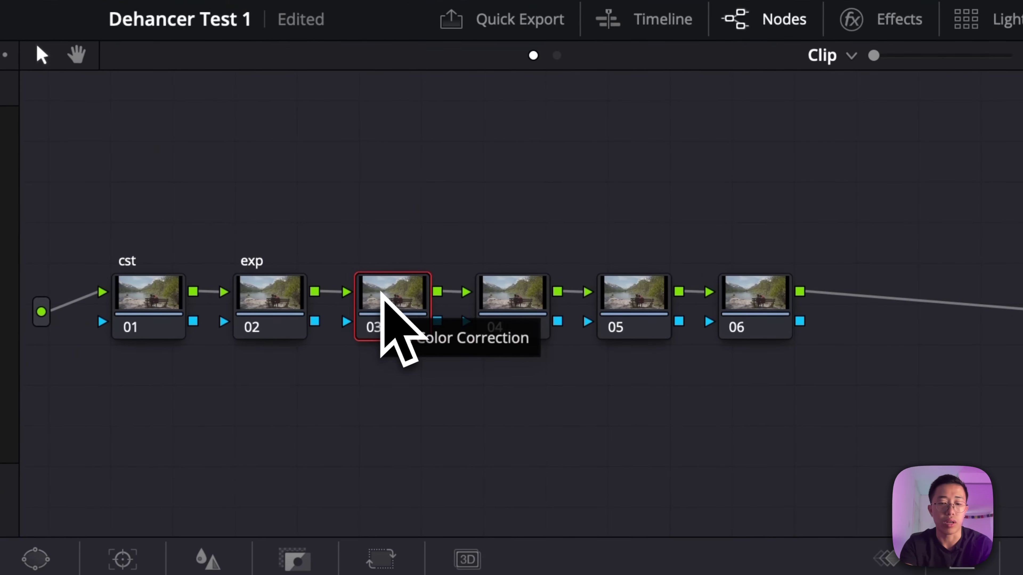
key(ctrl+l)
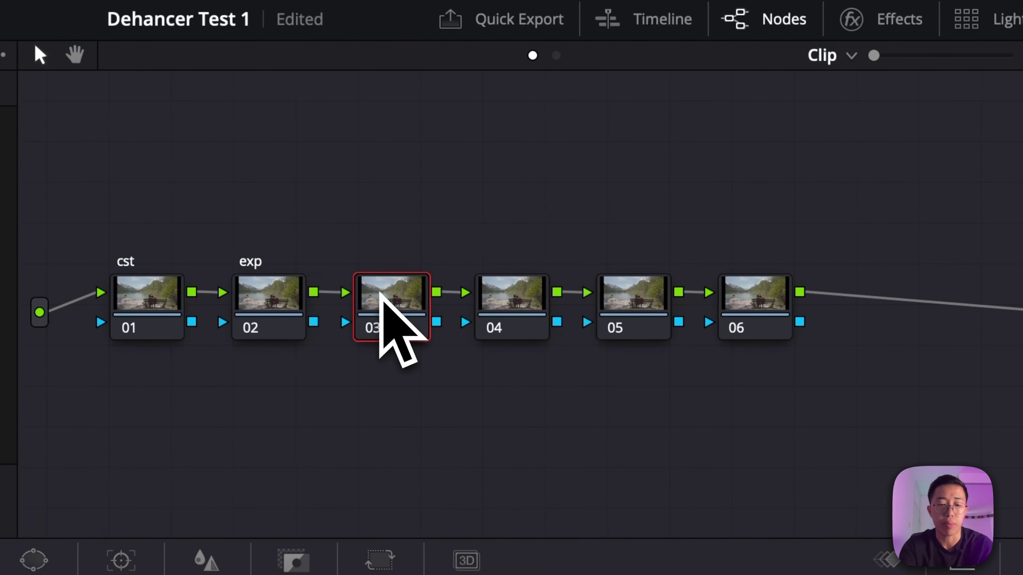
text(wb)
click(504, 291)
key(ctrl+l)
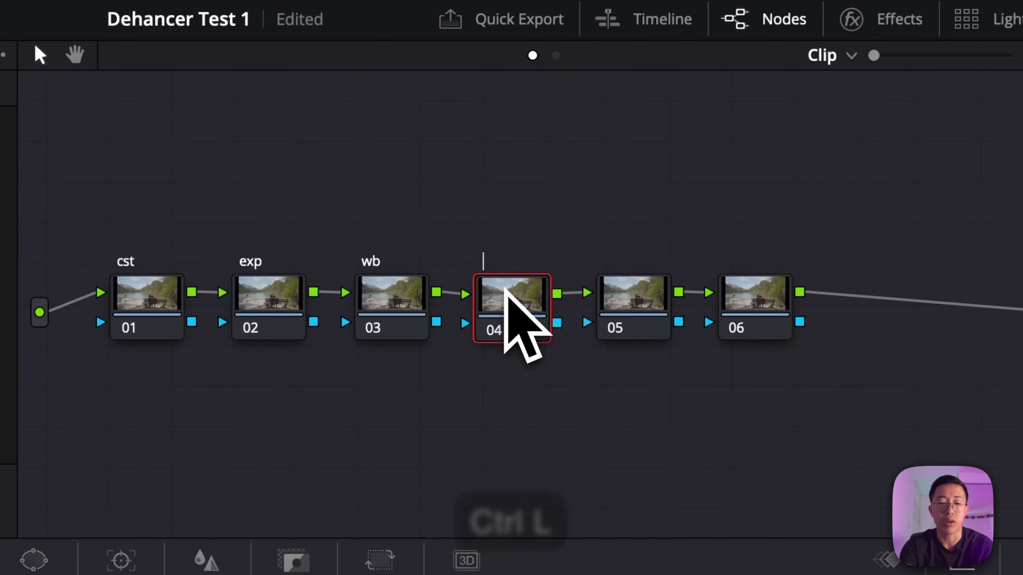
text(look)
key(Return)
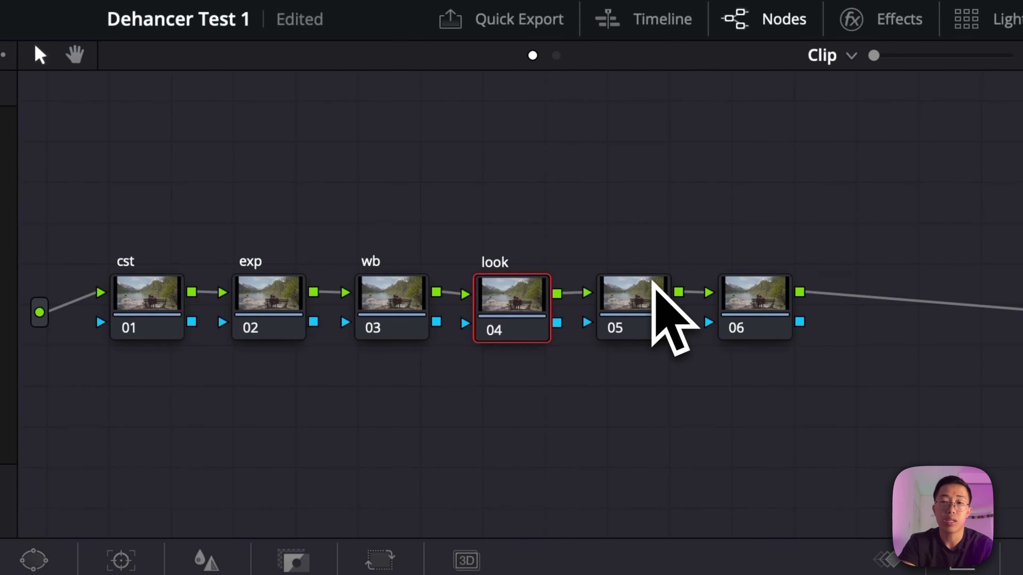
- Label node 05 'dehancer' and node 06 'cst', then reselect node 01
click(637, 289)
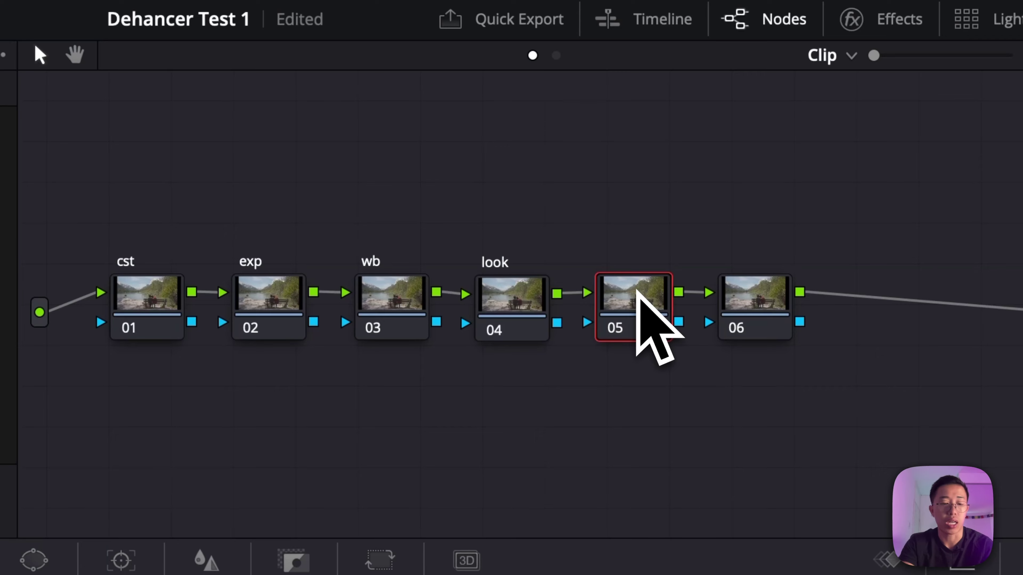
key(ctrl+l)
text(deha)
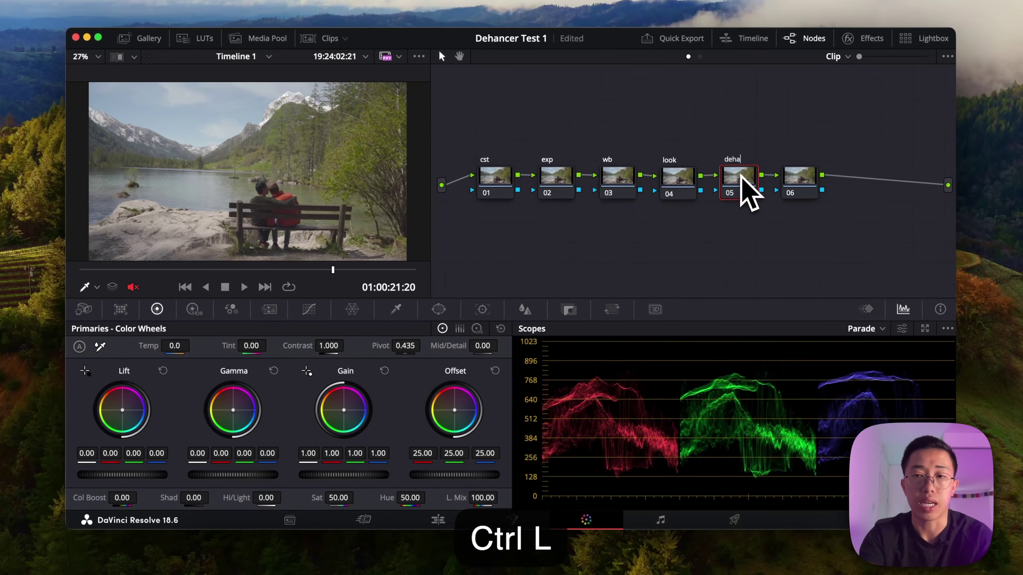
text(ncer)
click(795, 183)
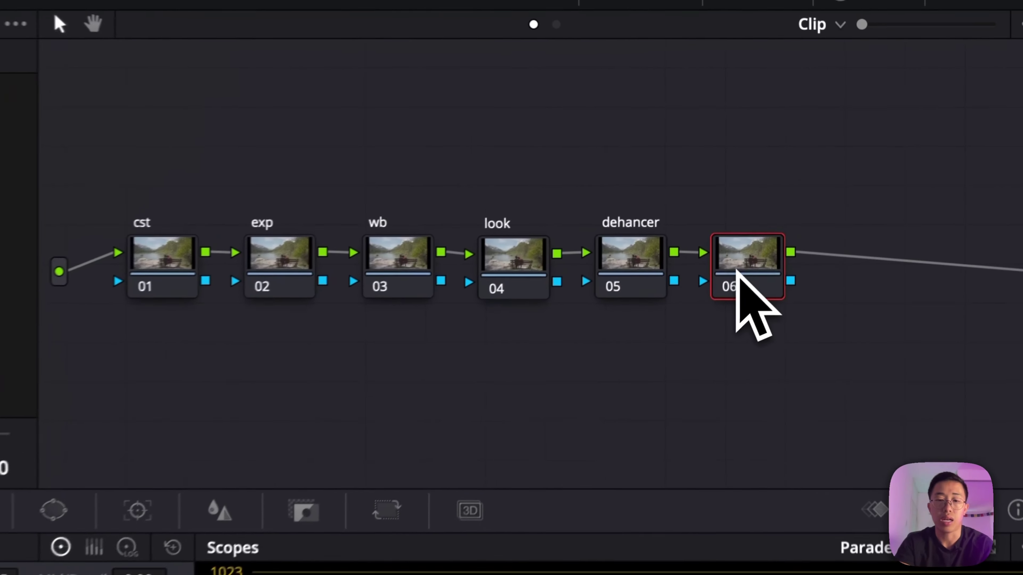
key(ctrl+l)
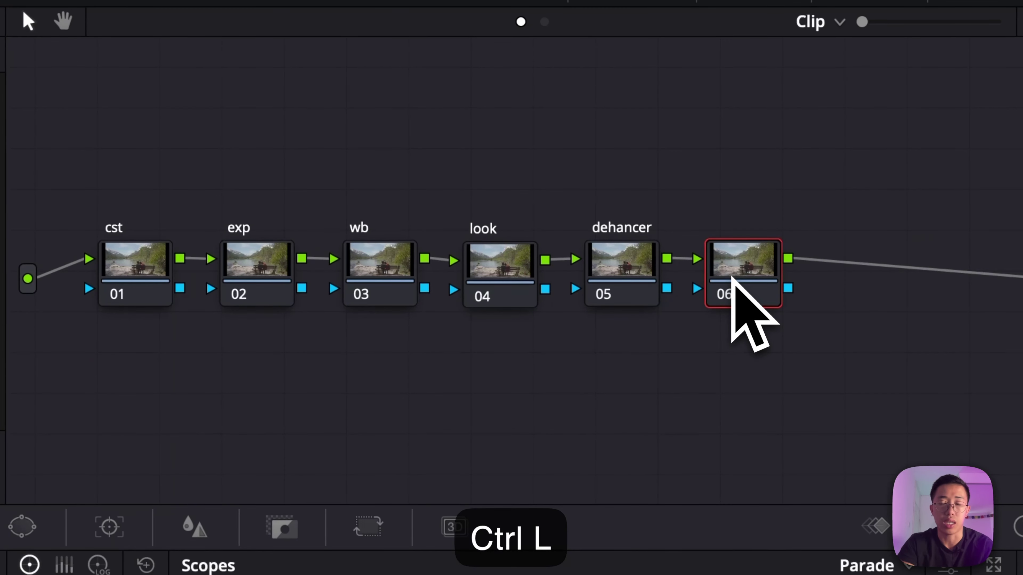
key(ctrl+l)
text(c)
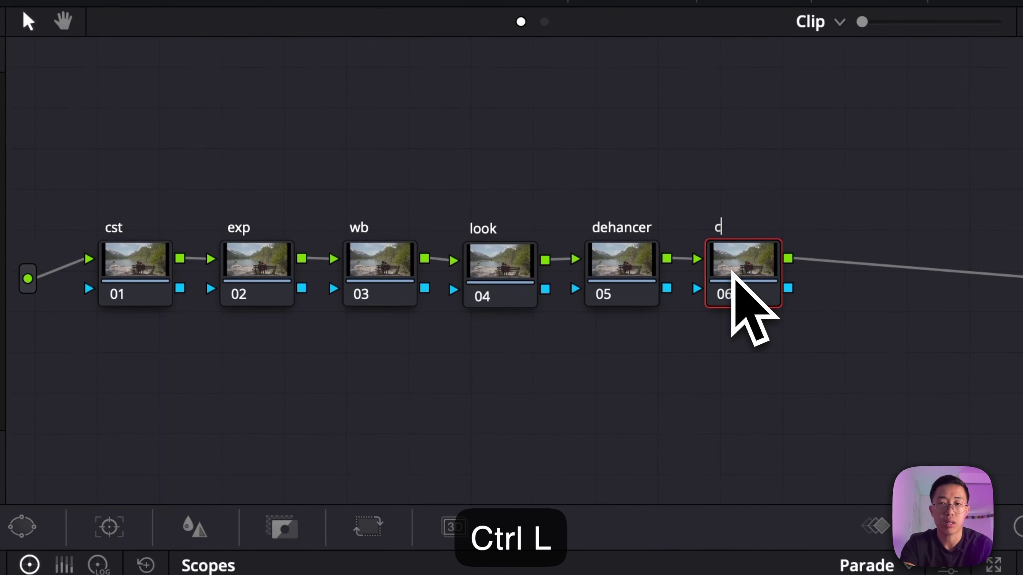
text(s)
key(Right)
text(t)
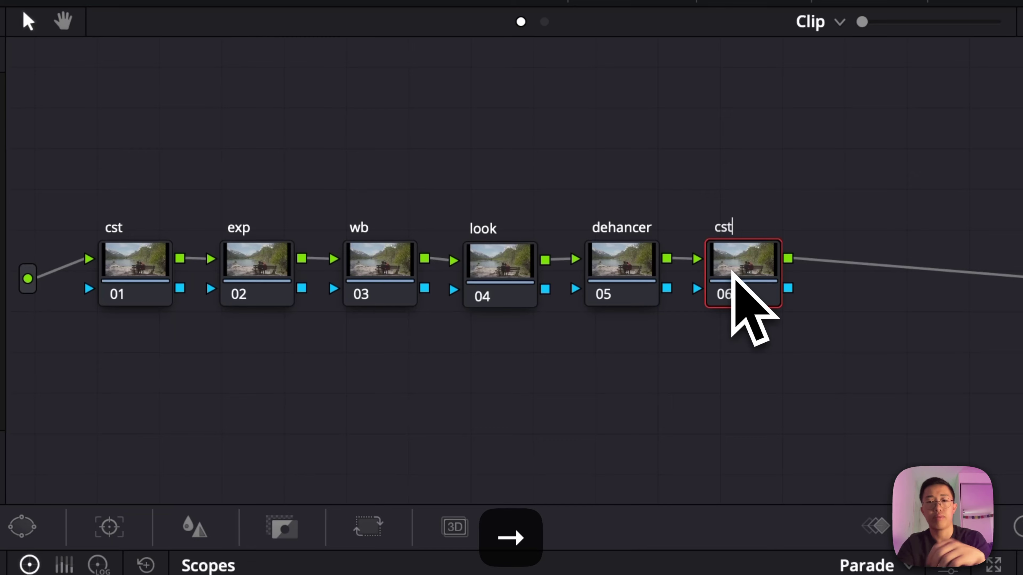
click(149, 278)
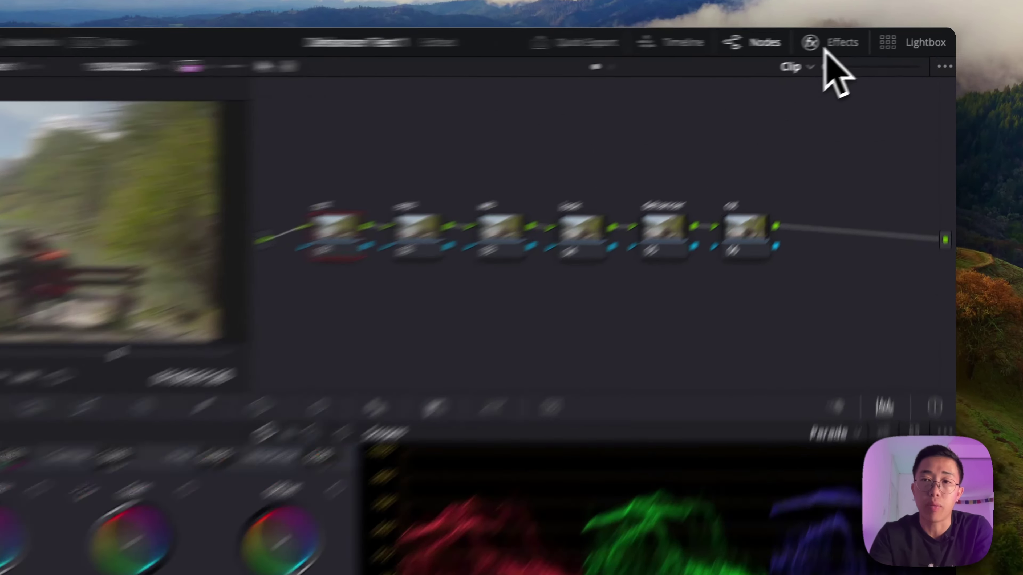
- Search the Effects library for 'color' and pick Color Space Transform under Resolve FX Color
click(849, 40)
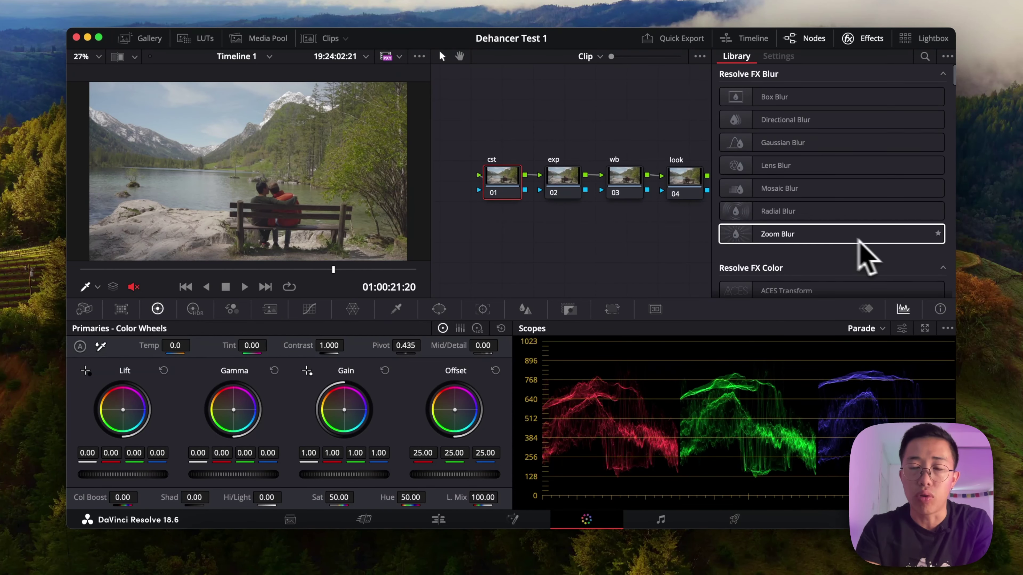
scroll(849, 246, down, 4)
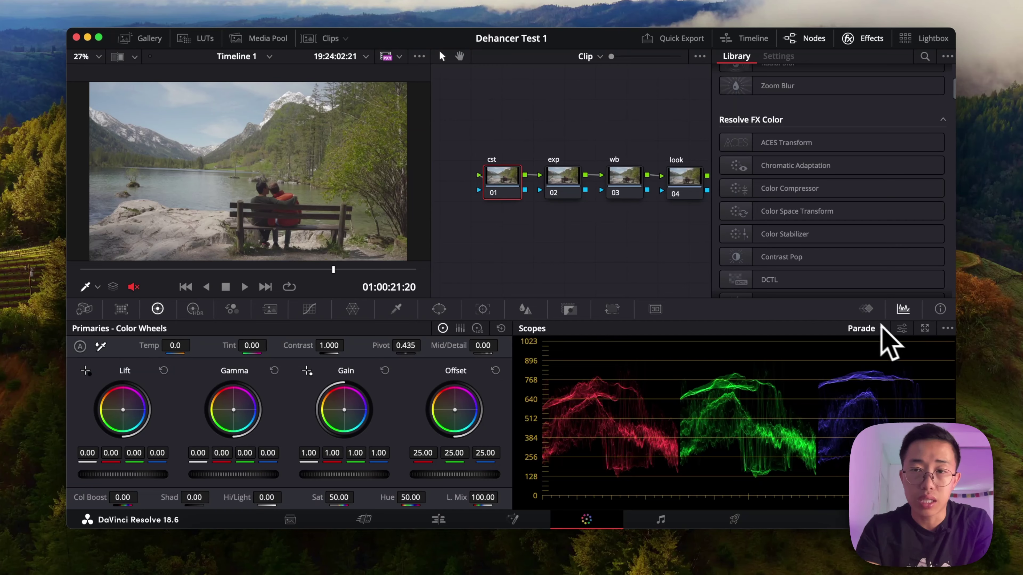
scroll(833, 217, down, 15)
scroll(847, 189, up, 5)
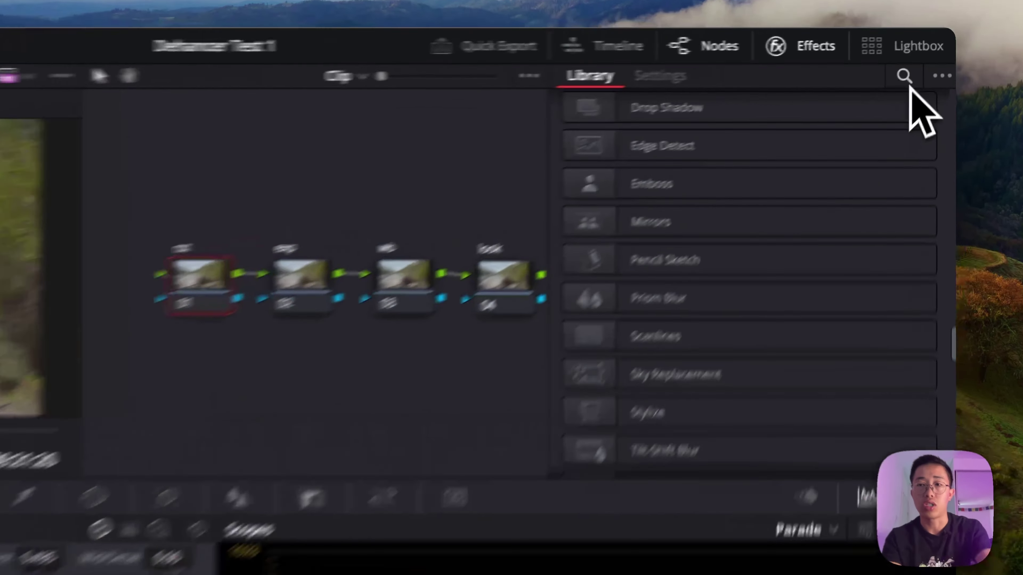
click(907, 82)
text(colour)
key(BackSpace)
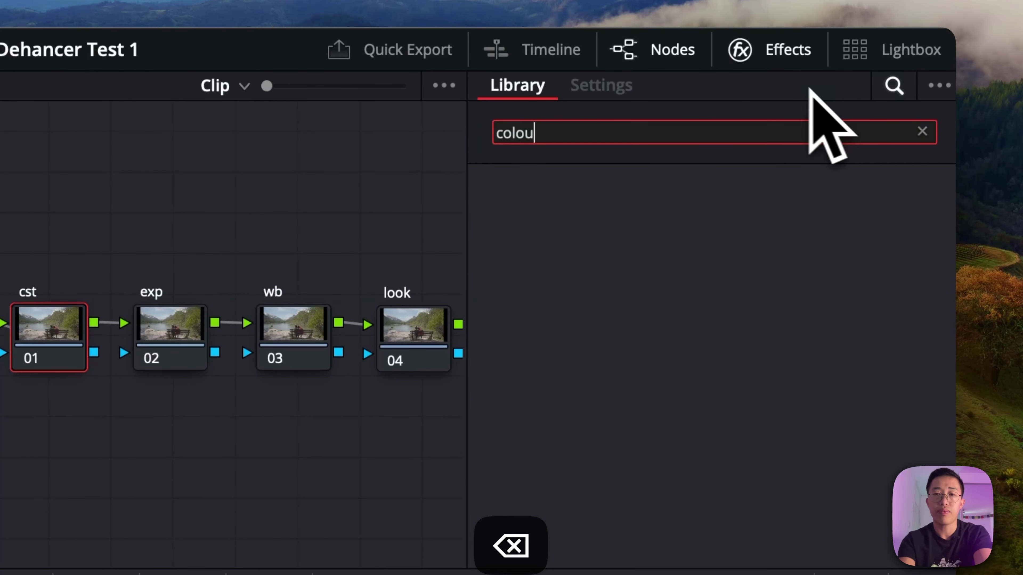
key(BackSpace)
text(r)
click(614, 289)
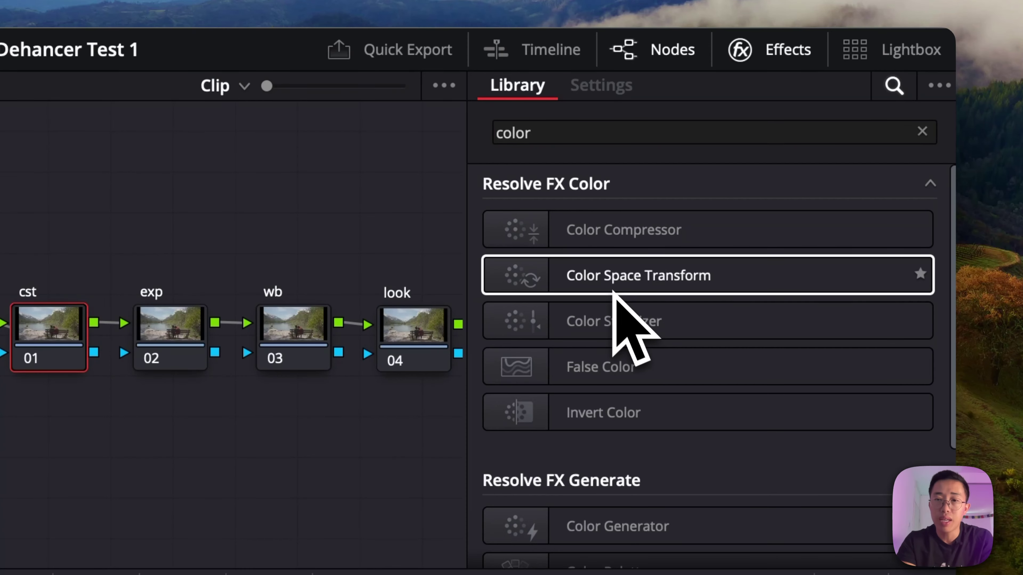
- Apply the Color Space Transform effect to node 01
drag(615, 292, 47, 340)
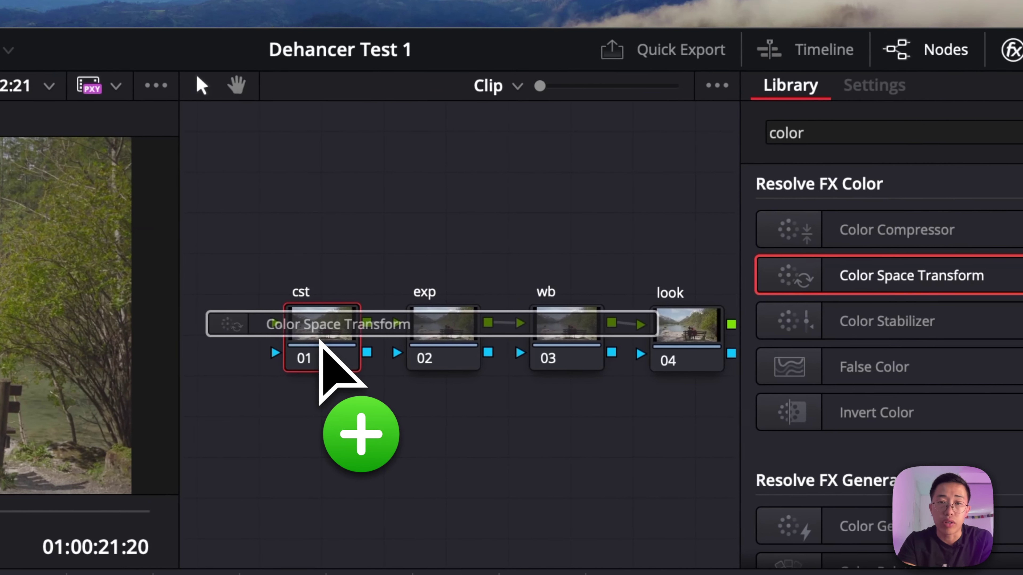
drag(320, 340, 322, 345)
scroll(322, 346, right, 5)
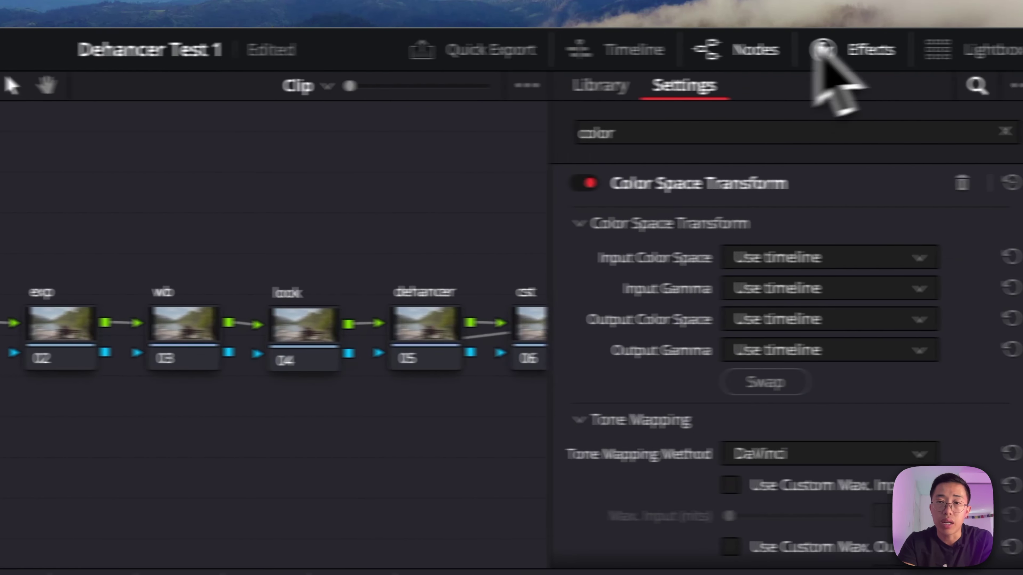
click(600, 85)
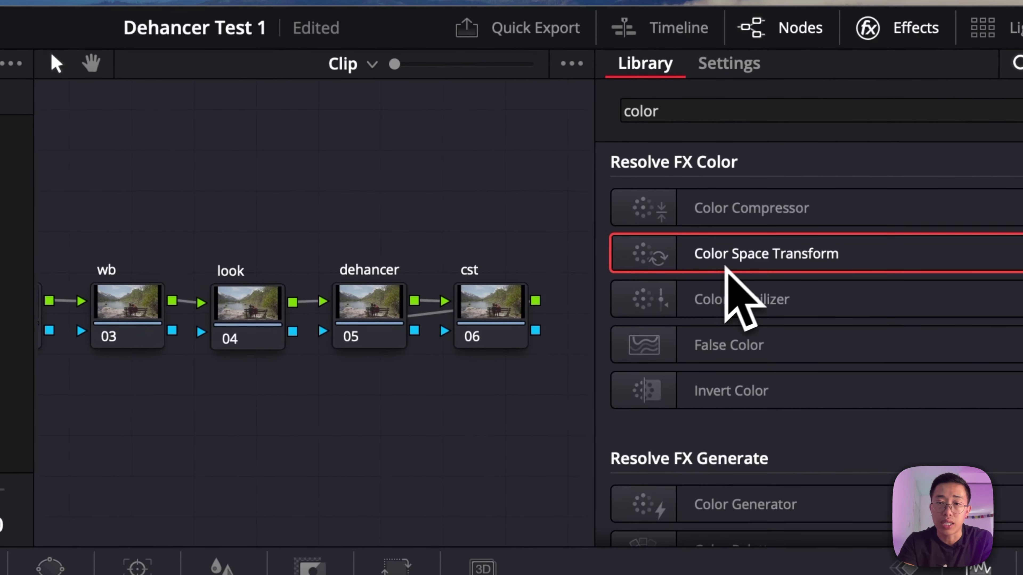
drag(724, 268, 507, 331)
scroll(519, 347, left, 5)
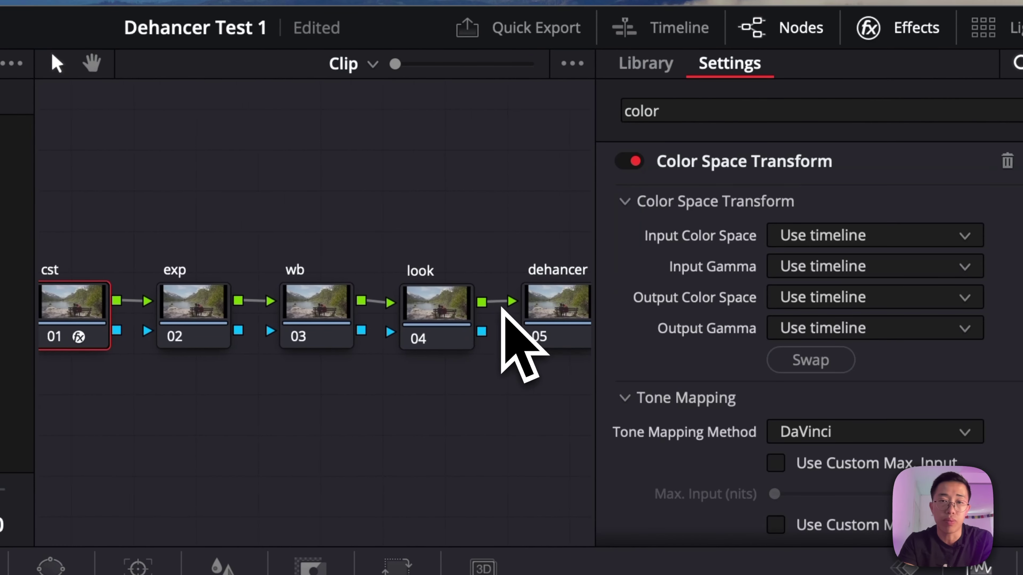
scroll(504, 318, left, 3)
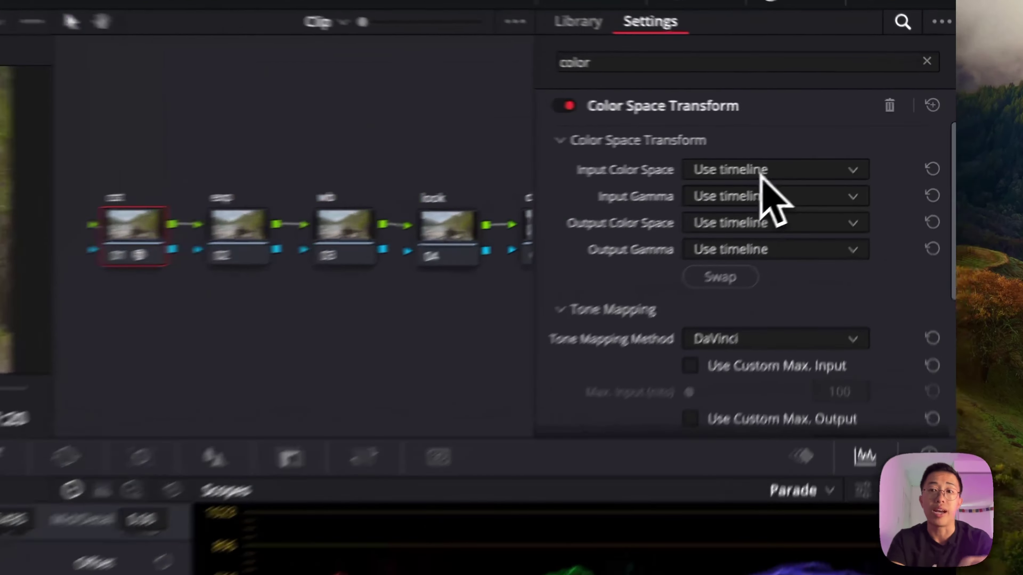
- Set the transform's input to Sony S-Gamut colour space with Sony S-Log2 gamma
click(831, 143)
scroll(845, 172, down, 5)
scroll(720, 308, down, 6)
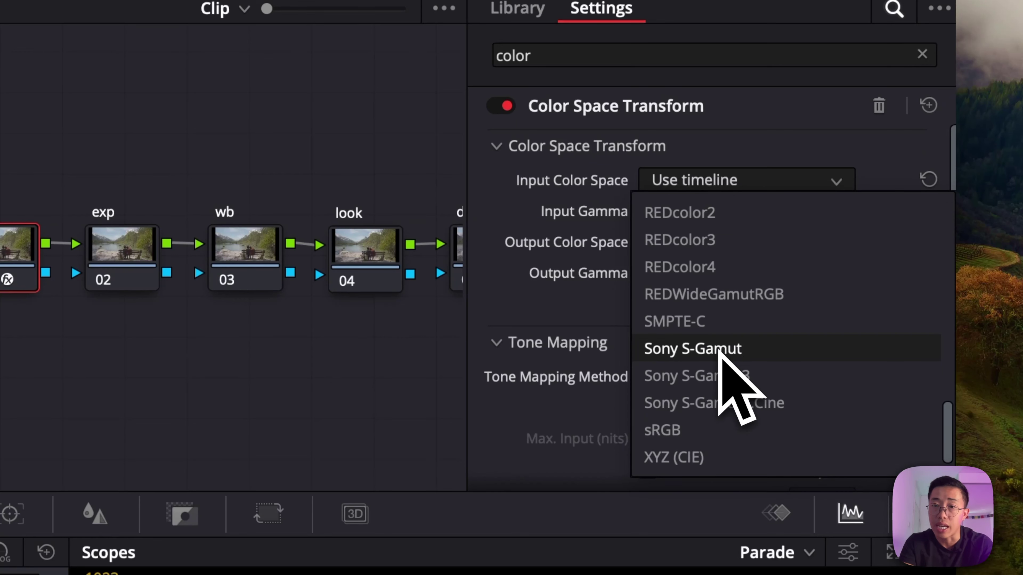
click(720, 351)
click(735, 216)
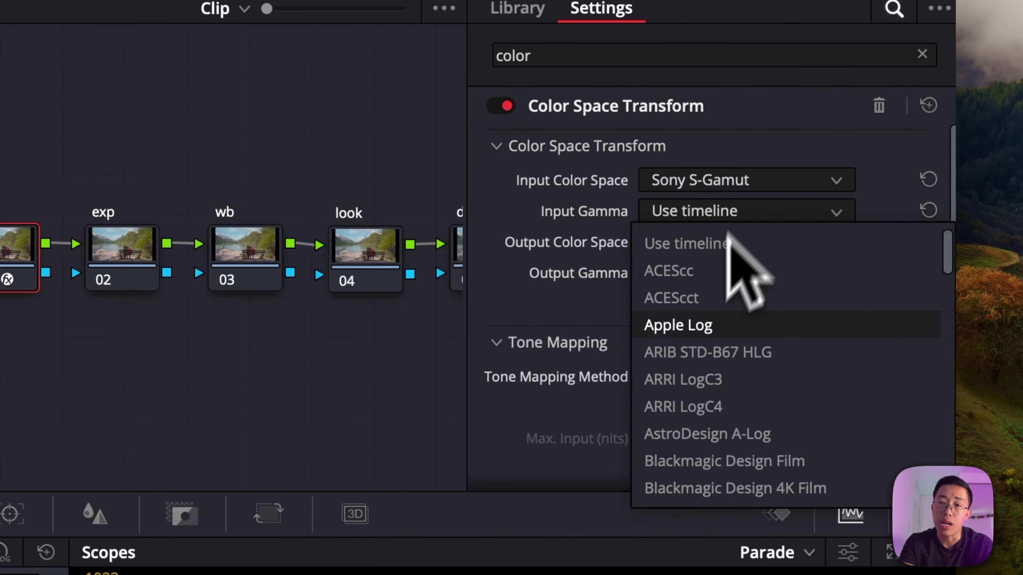
scroll(688, 401, down, 4)
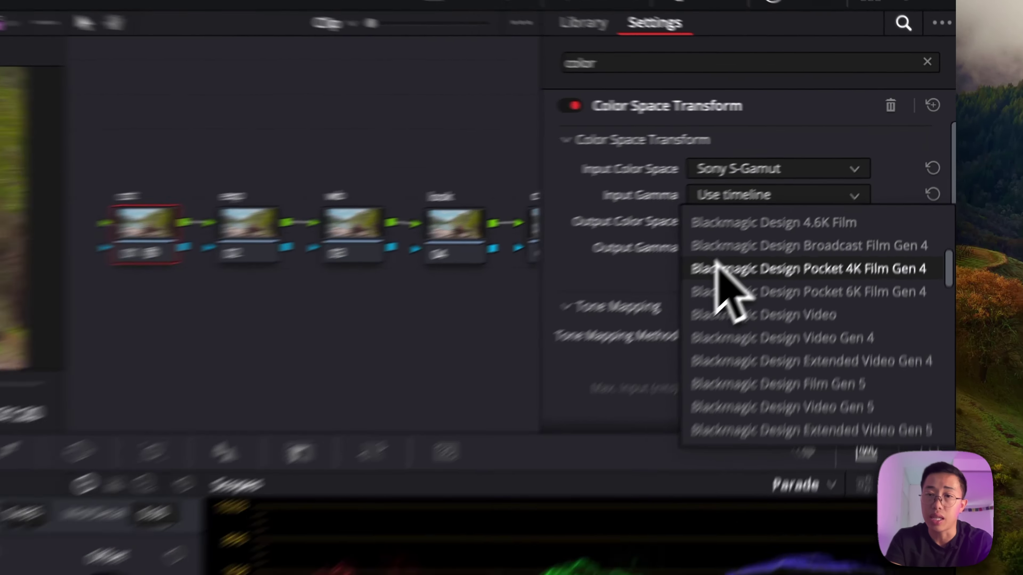
scroll(674, 291, down, 4)
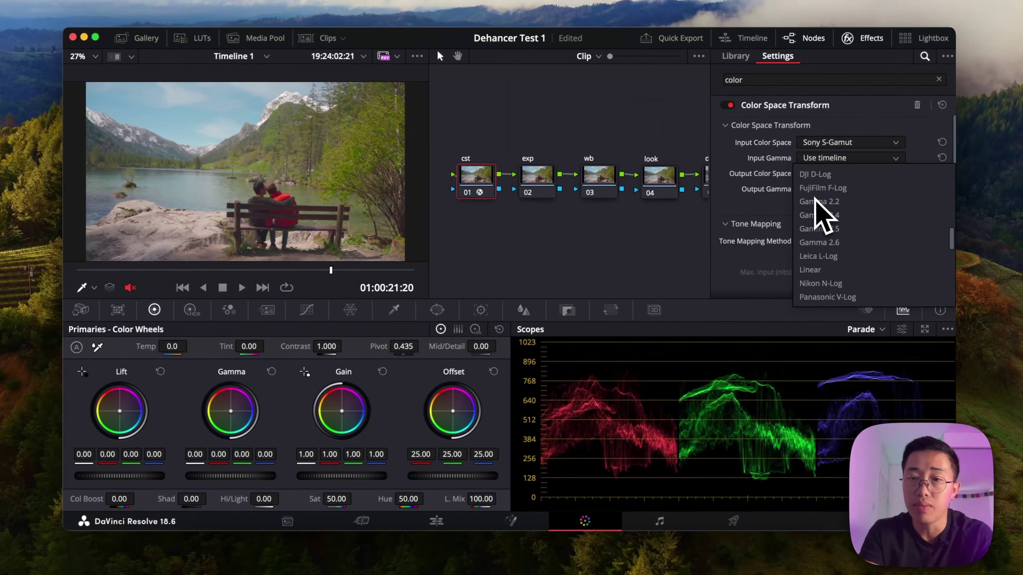
scroll(822, 215, down, 3)
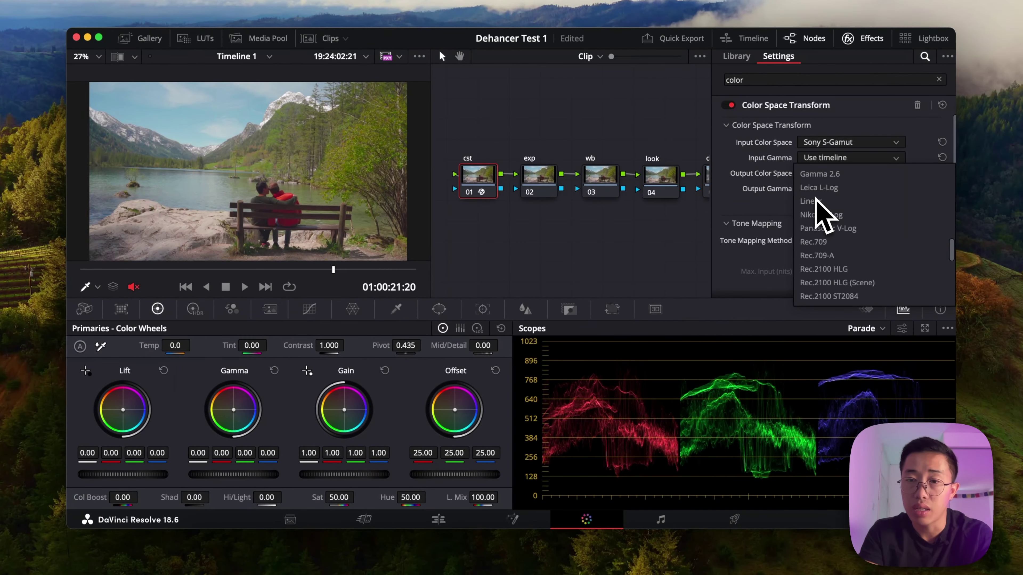
scroll(821, 215, down, 5)
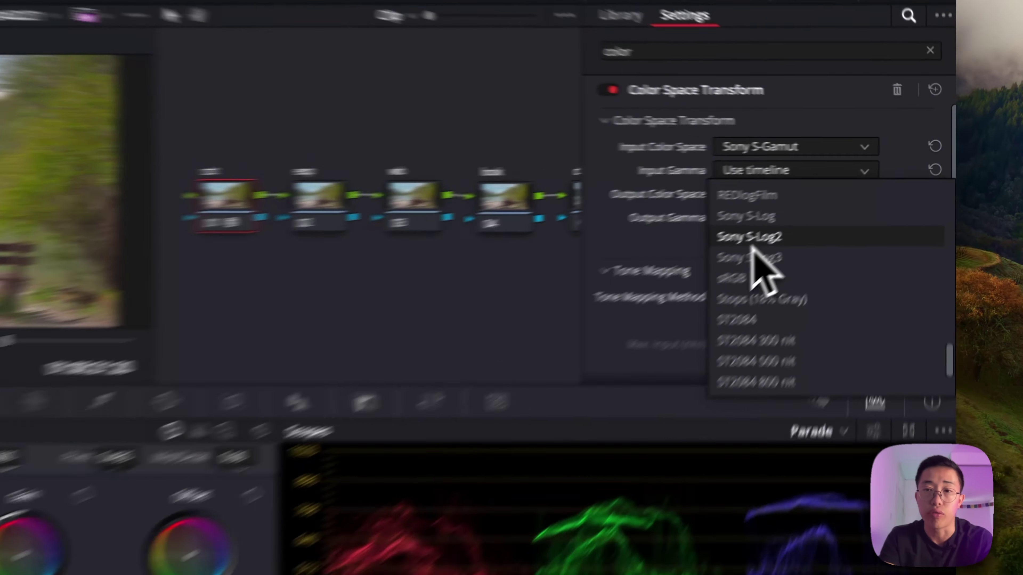
click(821, 201)
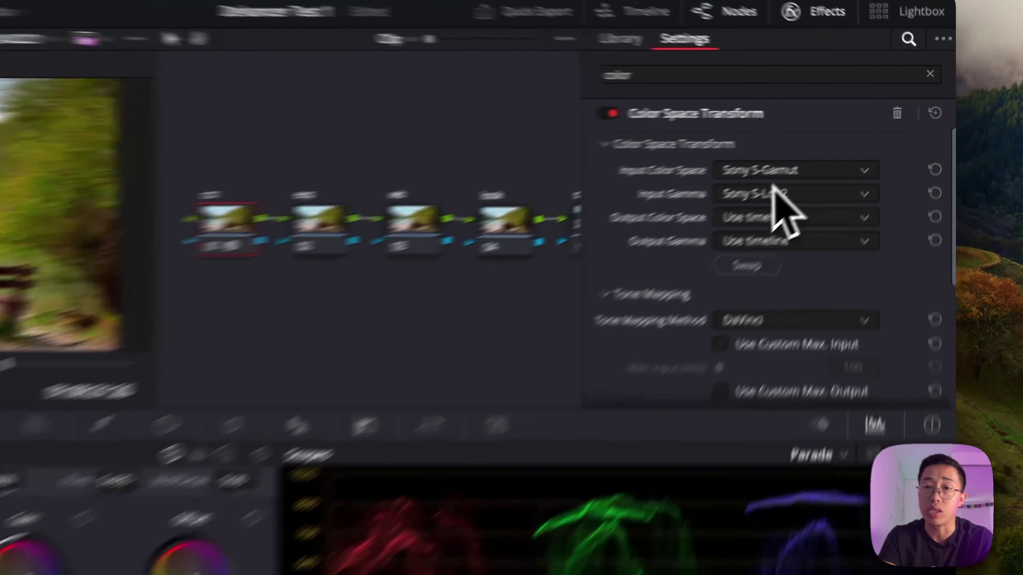
click(832, 143)
scroll(684, 226, up, 10)
click(628, 215)
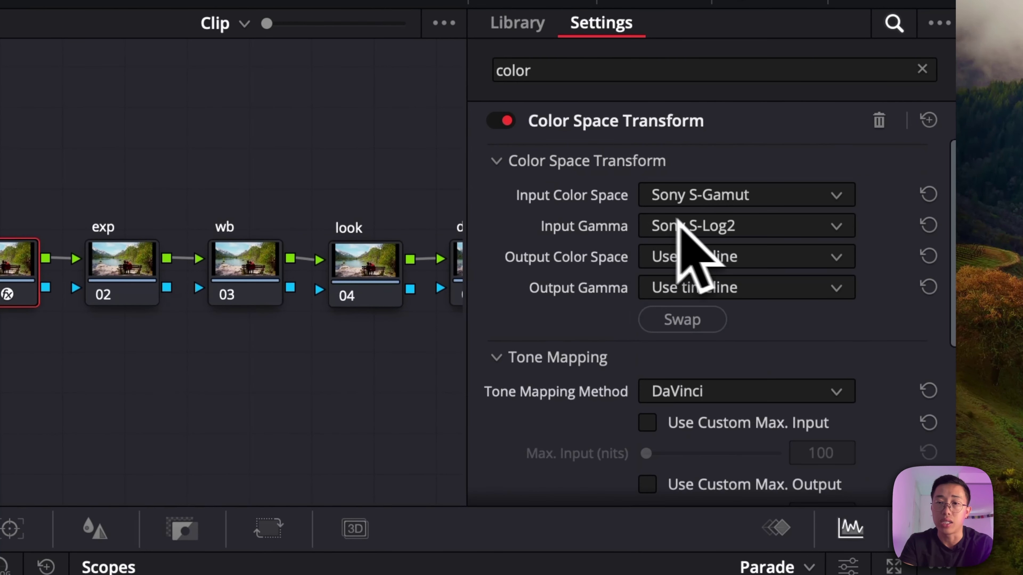
click(692, 226)
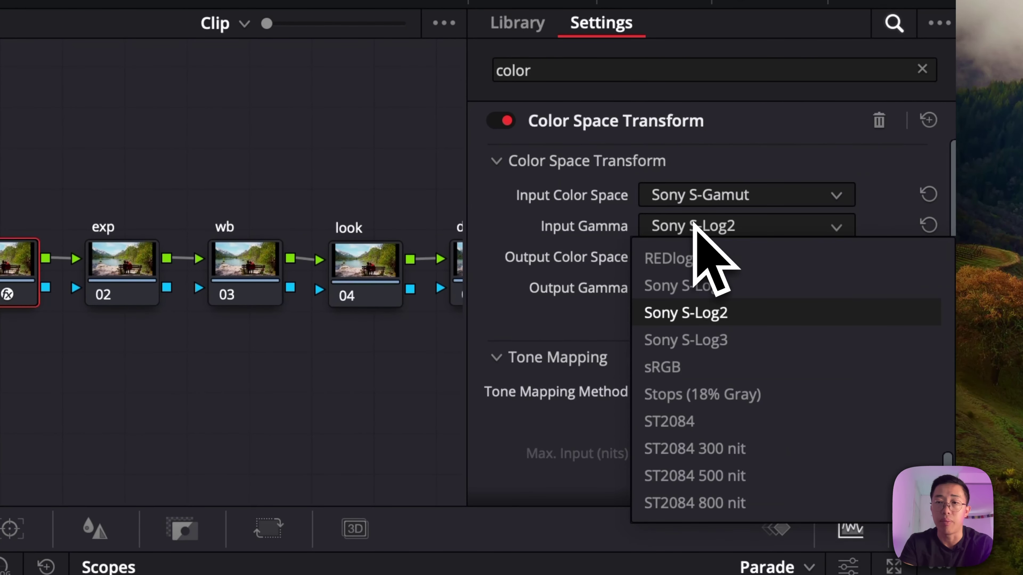
click(594, 236)
- Set the output to DaVinci Wide Gamut colour space with DaVinci Intermediate gamma
click(679, 258)
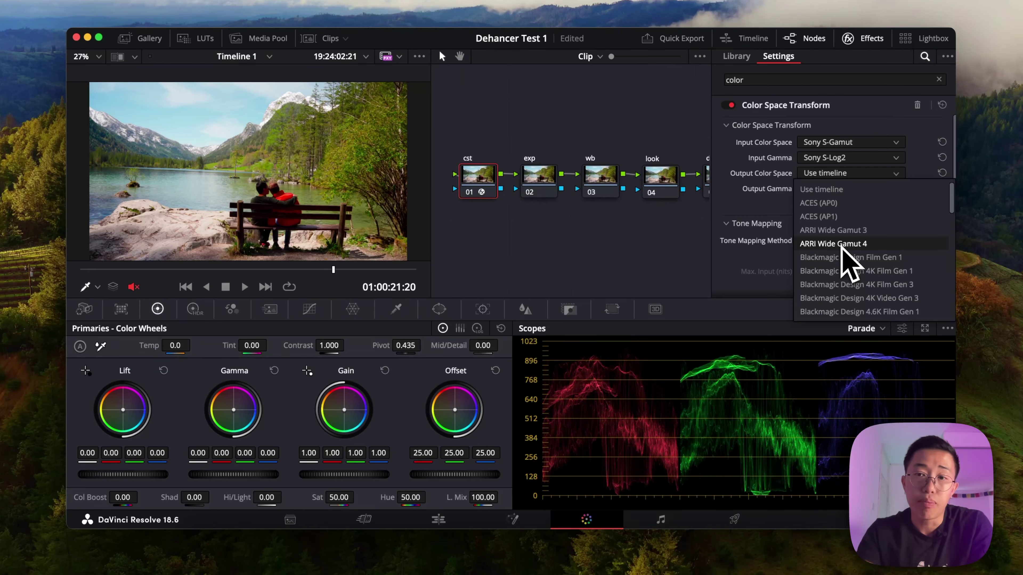
scroll(840, 246, down, 10)
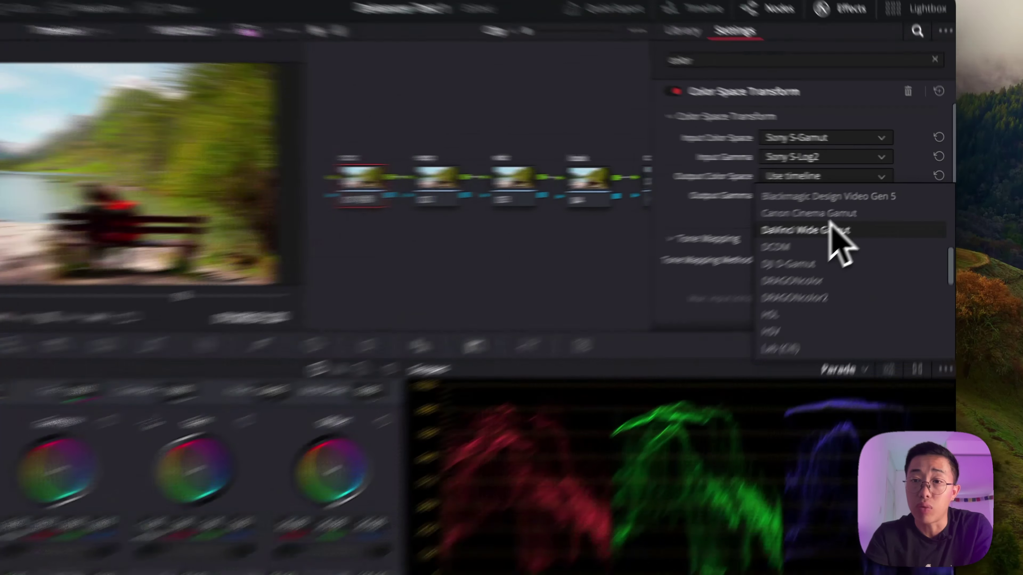
click(849, 216)
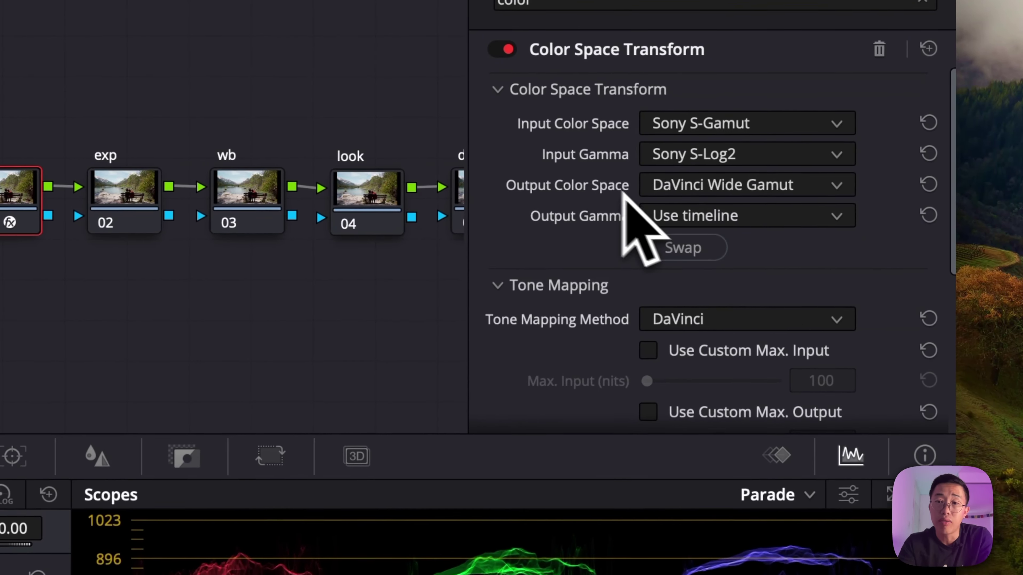
click(680, 217)
scroll(740, 403, down, 10)
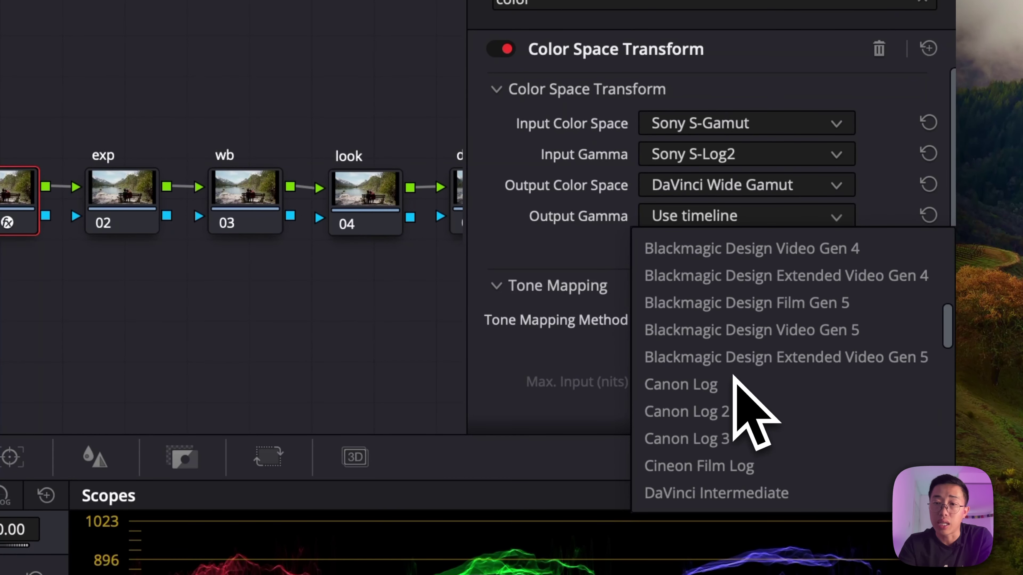
scroll(737, 387, down, 1)
click(710, 303)
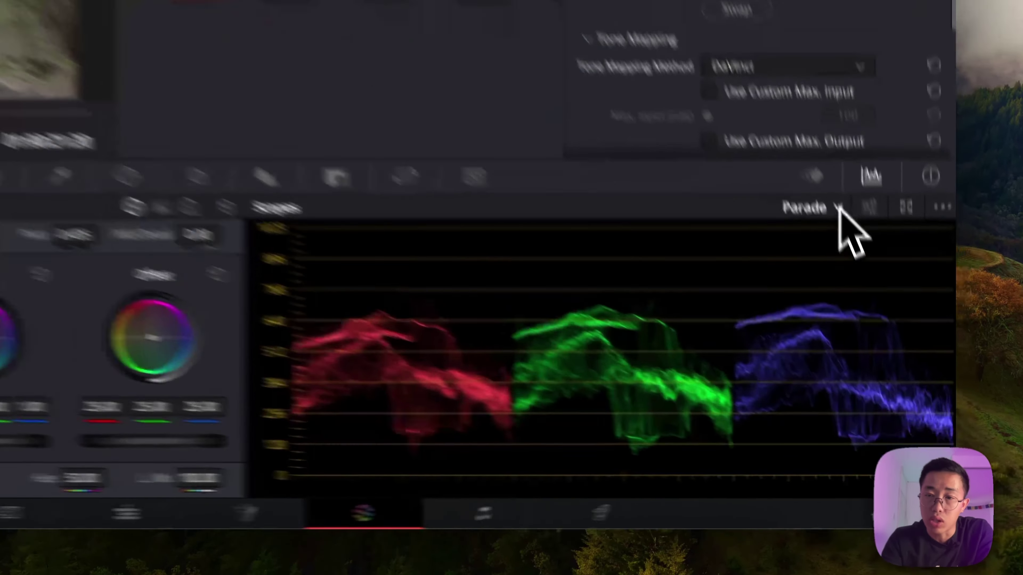
- Switch the Scopes panel from RGB Parade to CIE Chromaticity
click(872, 328)
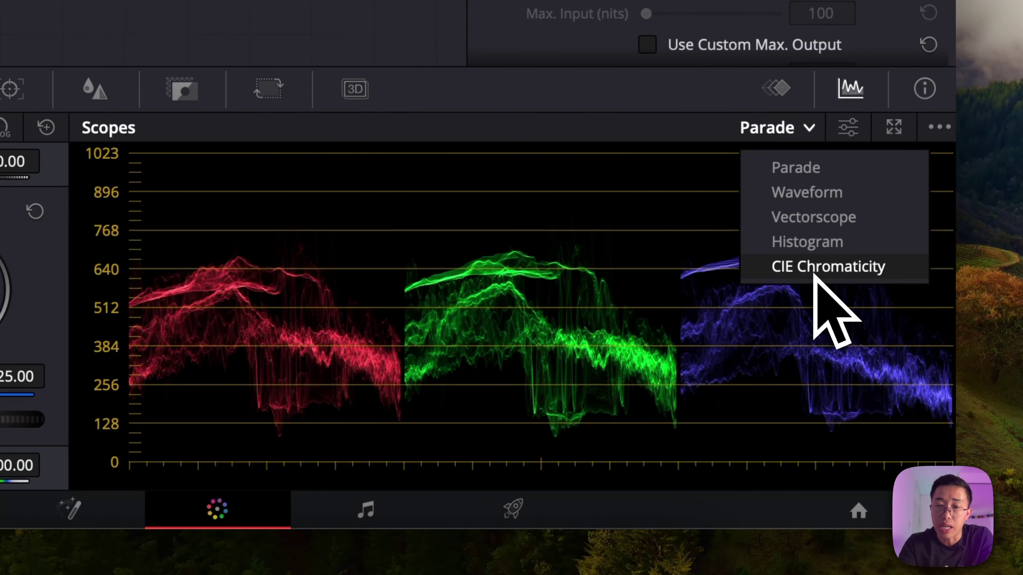
click(813, 269)
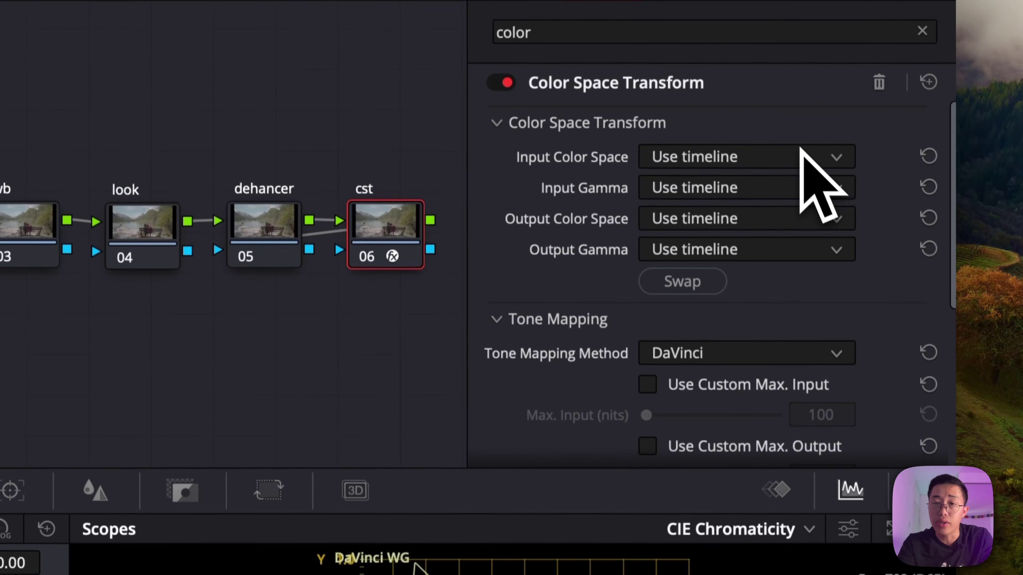
- Set node 06's input to DaVinci Wide Gamut with DaVinci Intermediate gamma
click(781, 237)
scroll(760, 308, down, 8)
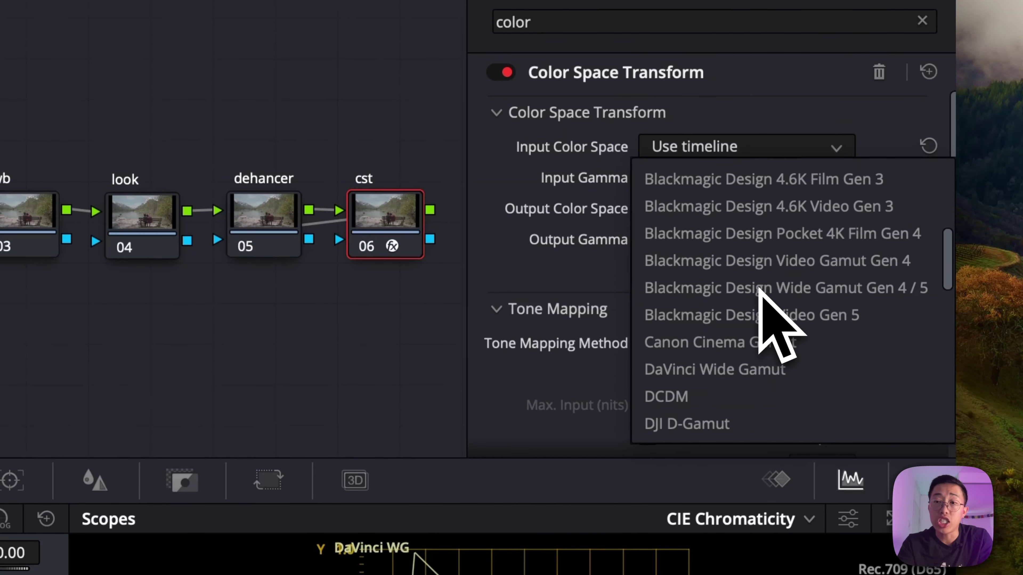
click(707, 234)
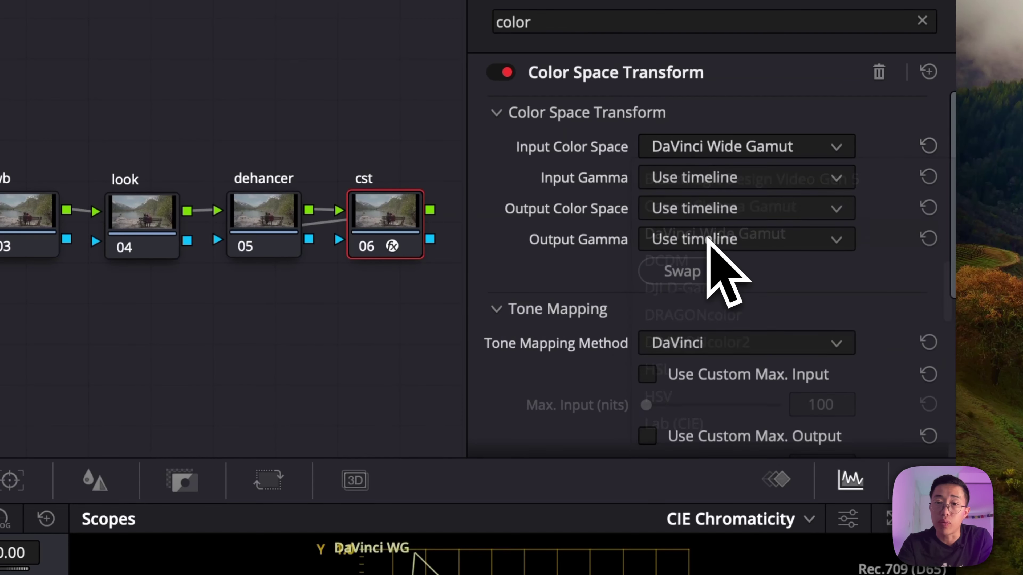
click(725, 182)
scroll(680, 361, down, 10)
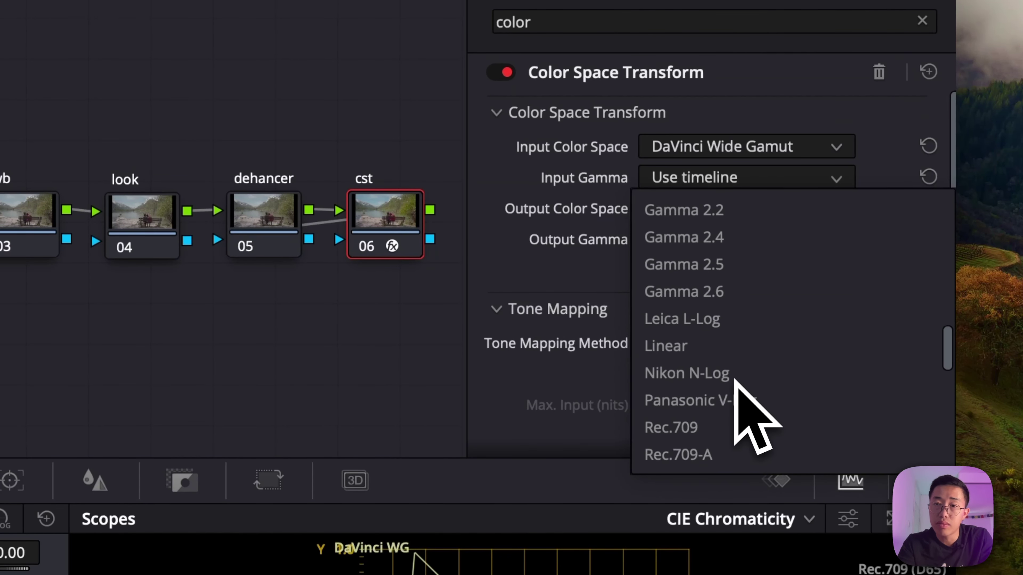
click(725, 345)
- Set node 06's output to Rec.709 colour space and Rec.709 gamma
click(729, 209)
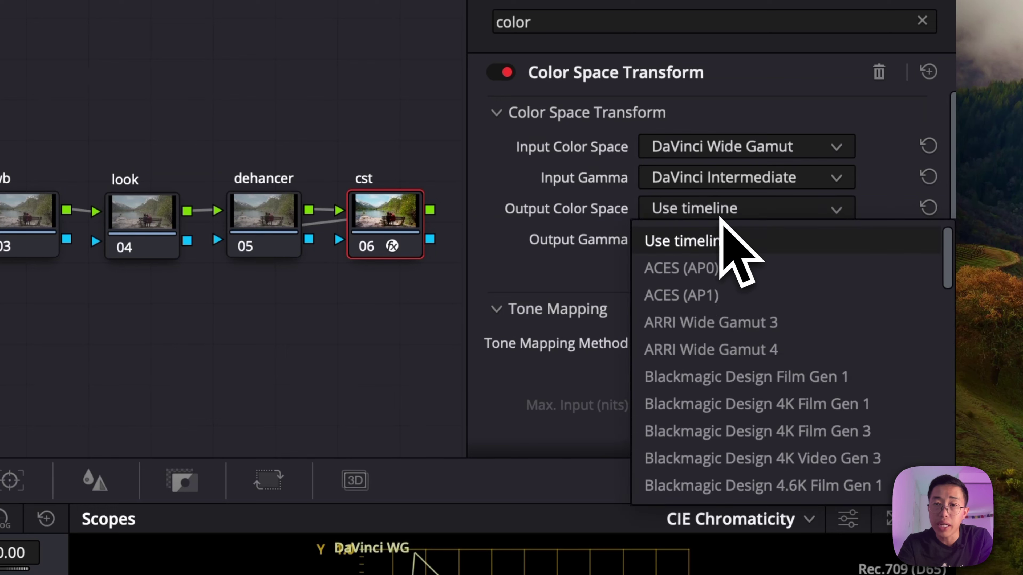
scroll(720, 366, down, 10)
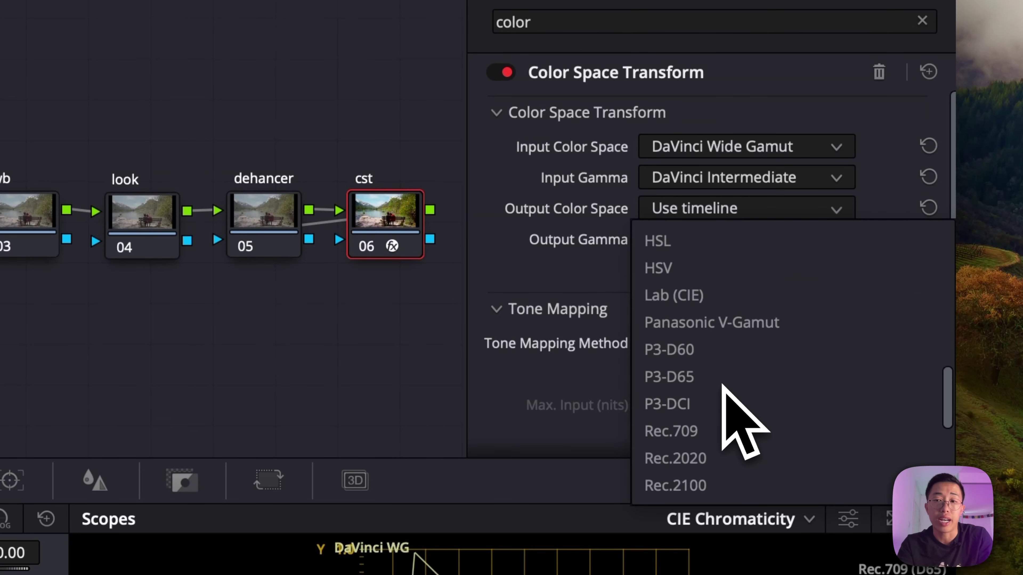
scroll(722, 387, down, 1)
click(701, 353)
click(735, 242)
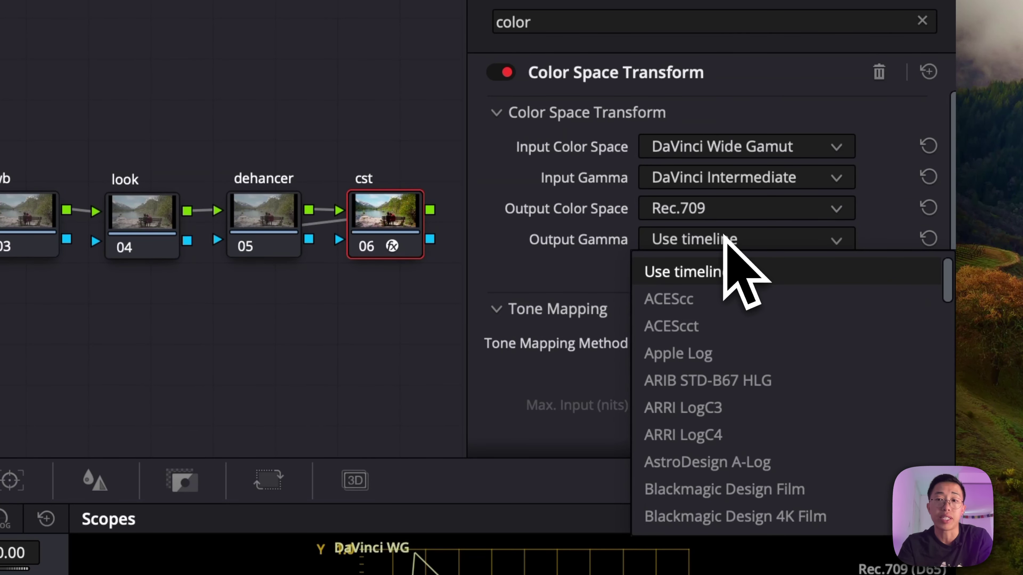
scroll(731, 425, down, 2)
scroll(731, 426, down, 10)
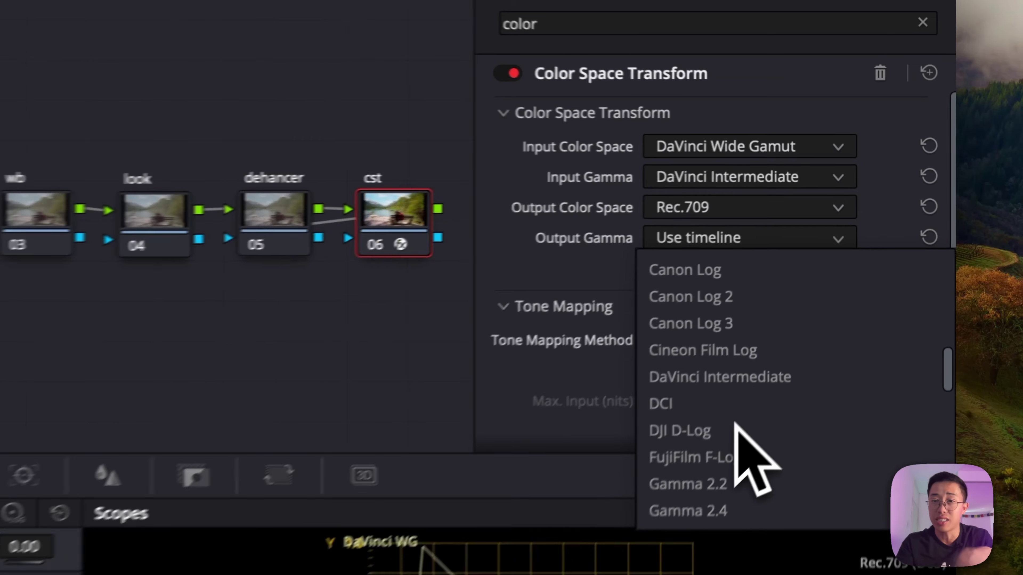
scroll(830, 303, down, 8)
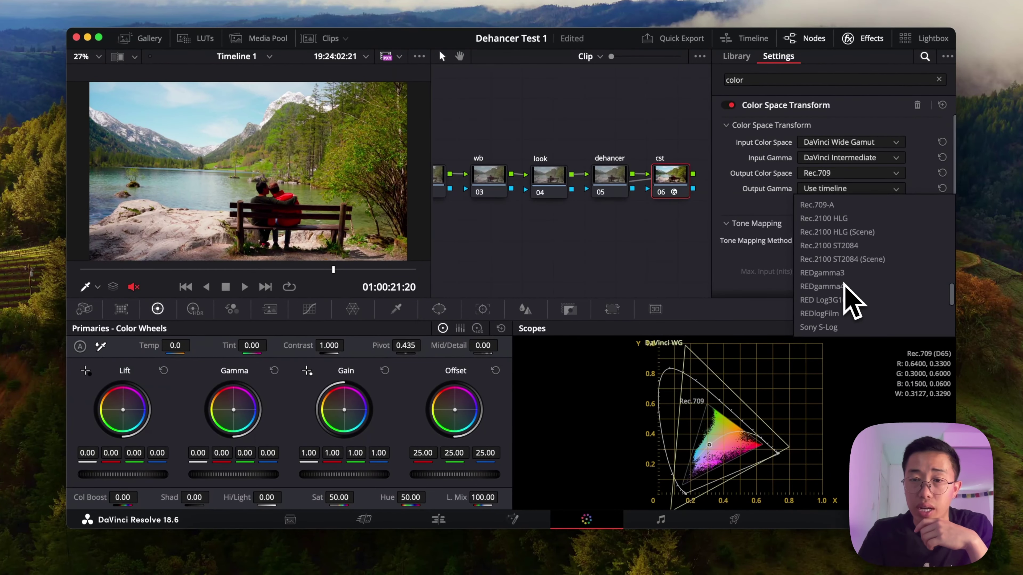
click(811, 232)
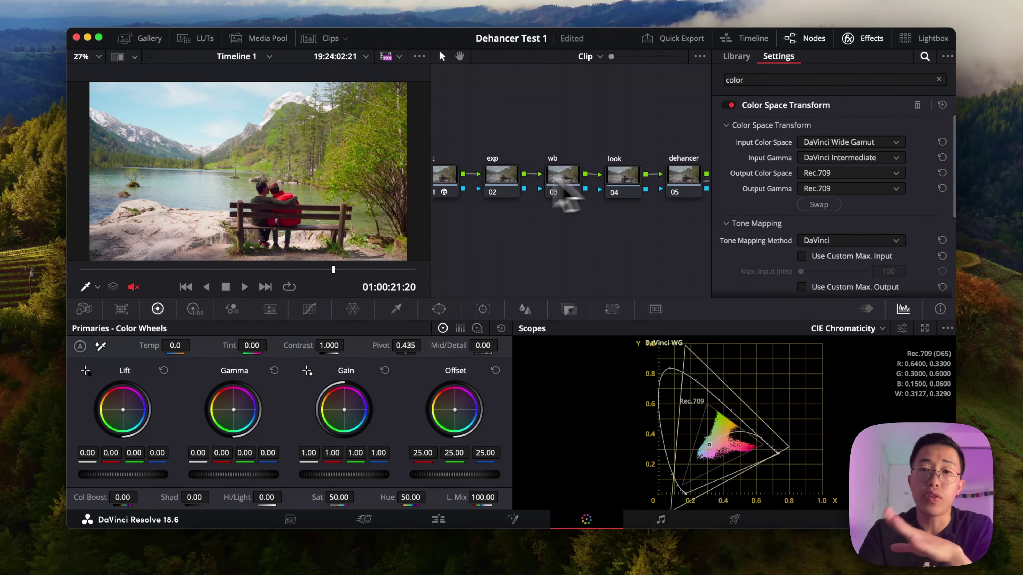
- Select node 02 'exp' and change the scope from CIE Chromaticity back to Parade
click(508, 183)
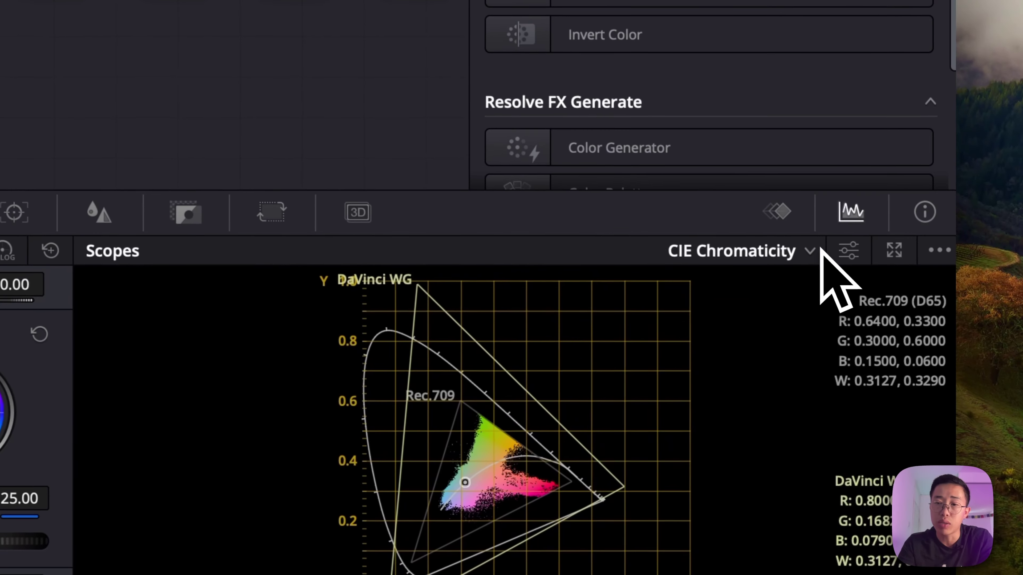
click(816, 250)
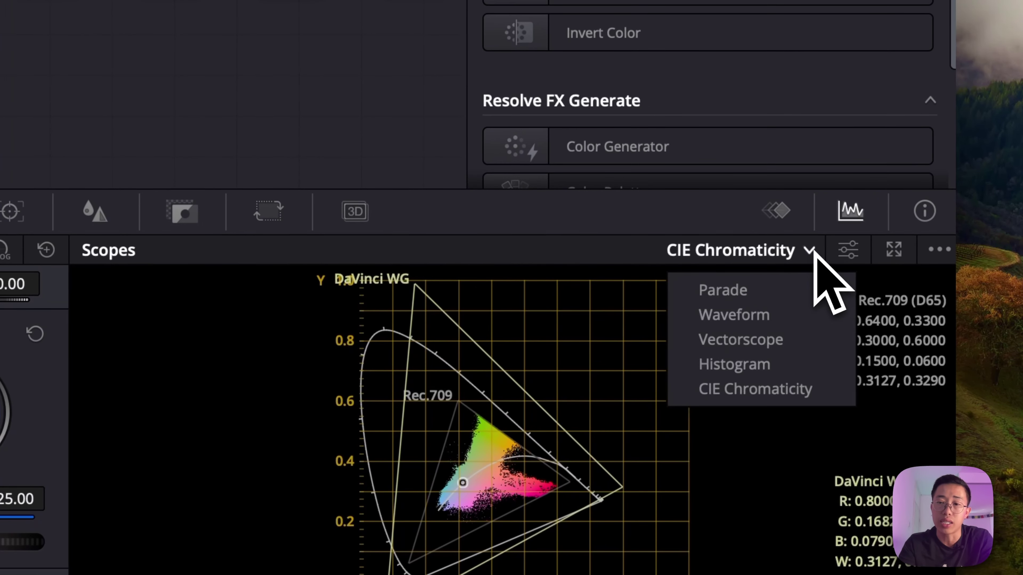
click(775, 292)
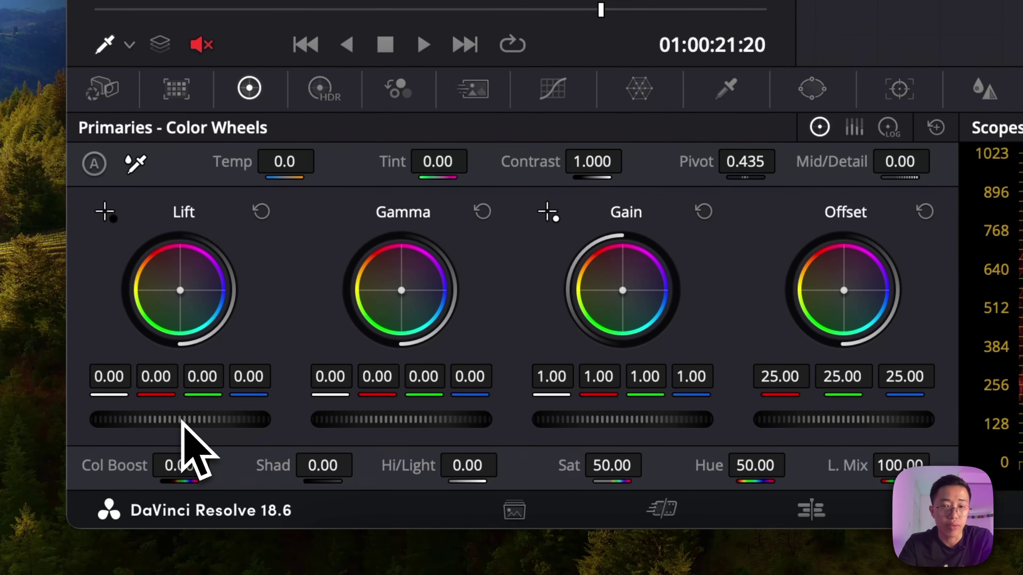
- On the exp node, set Lift -0.02, Gamma 0.01, Gain 1.02 and lower Offset to 23.55
drag(178, 418, 123, 419)
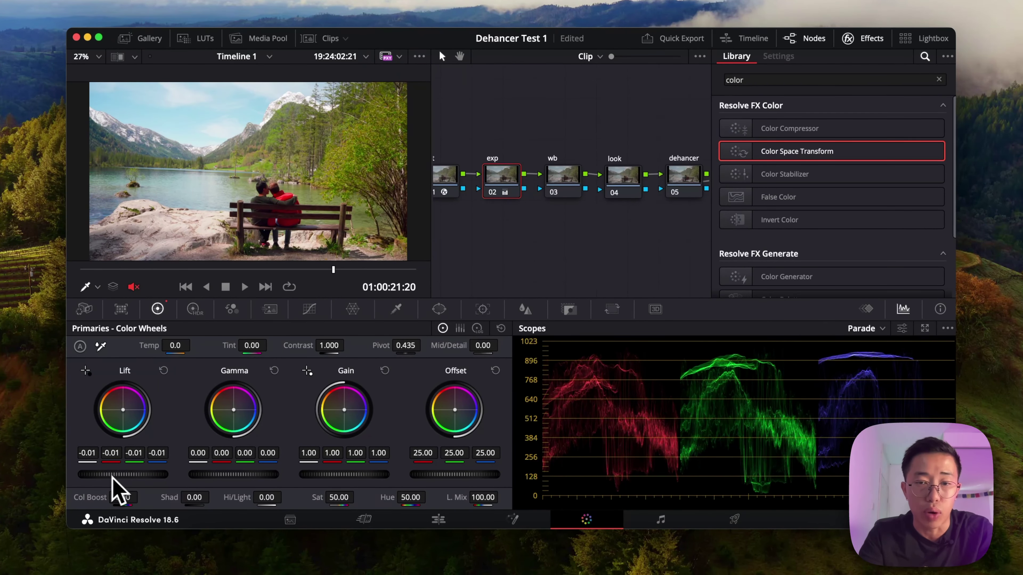
drag(110, 476, 90, 476)
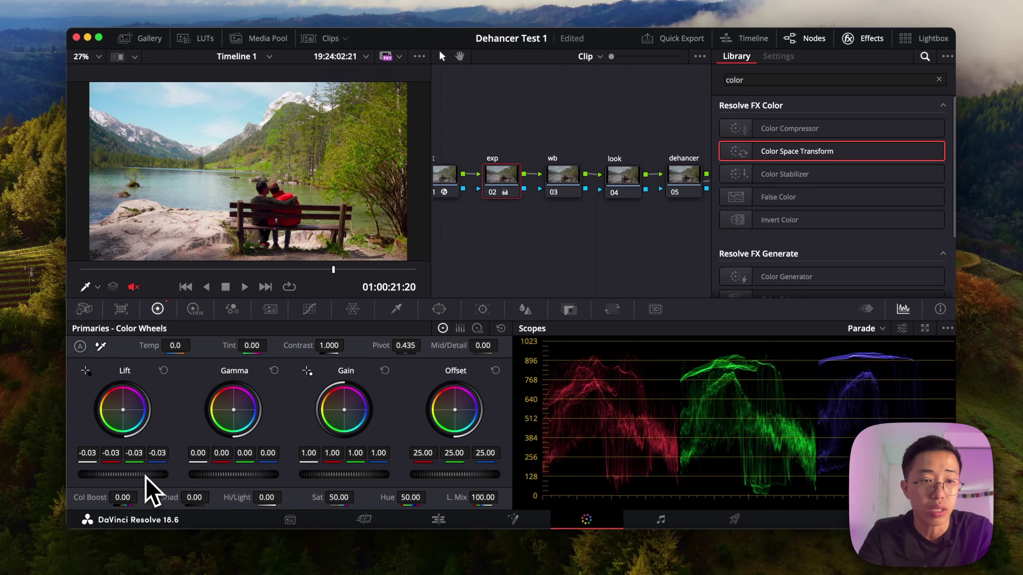
drag(137, 476, 151, 477)
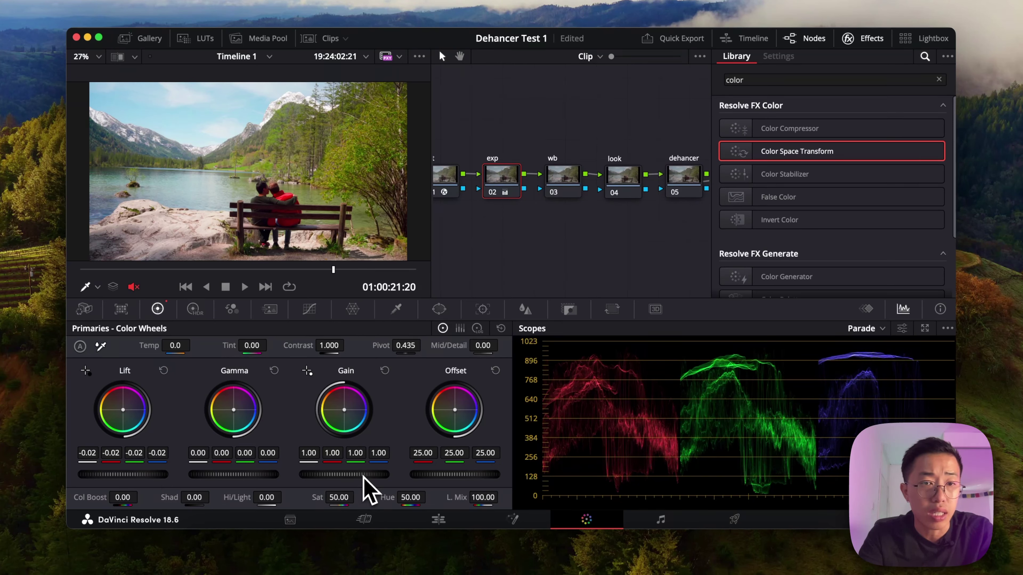
drag(363, 475, 374, 475)
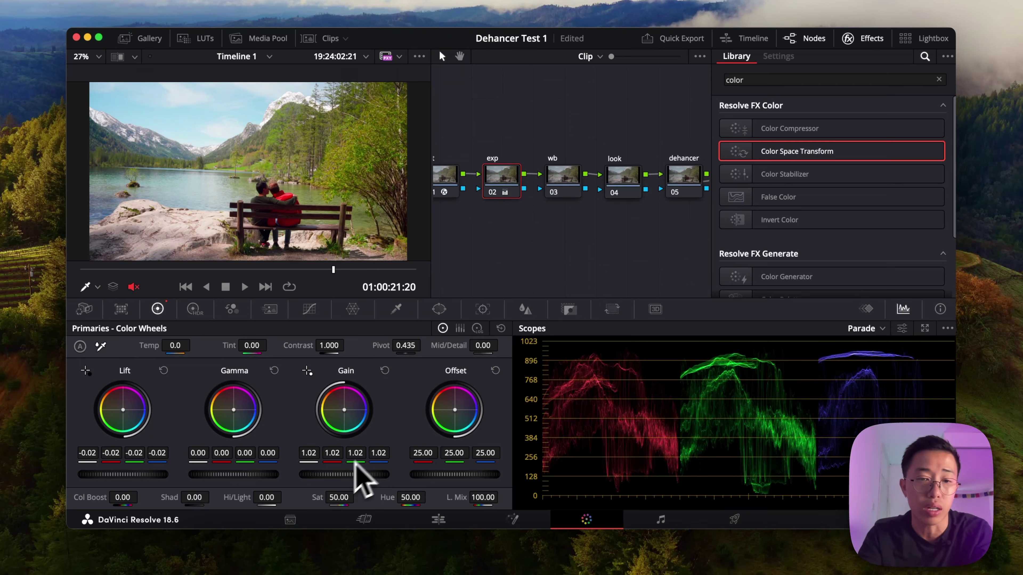
mouse_move(352, 474)
mouse_down()
mouse_move(362, 475)
mouse_move(347, 475)
mouse_up()
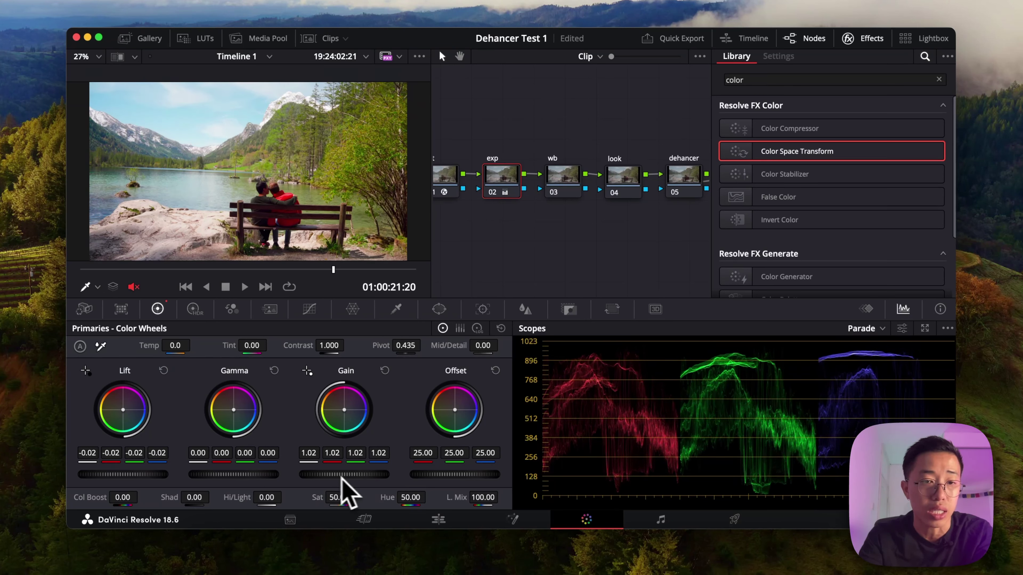
mouse_move(247, 470)
mouse_down()
mouse_move(203, 476)
mouse_move(244, 476)
mouse_up()
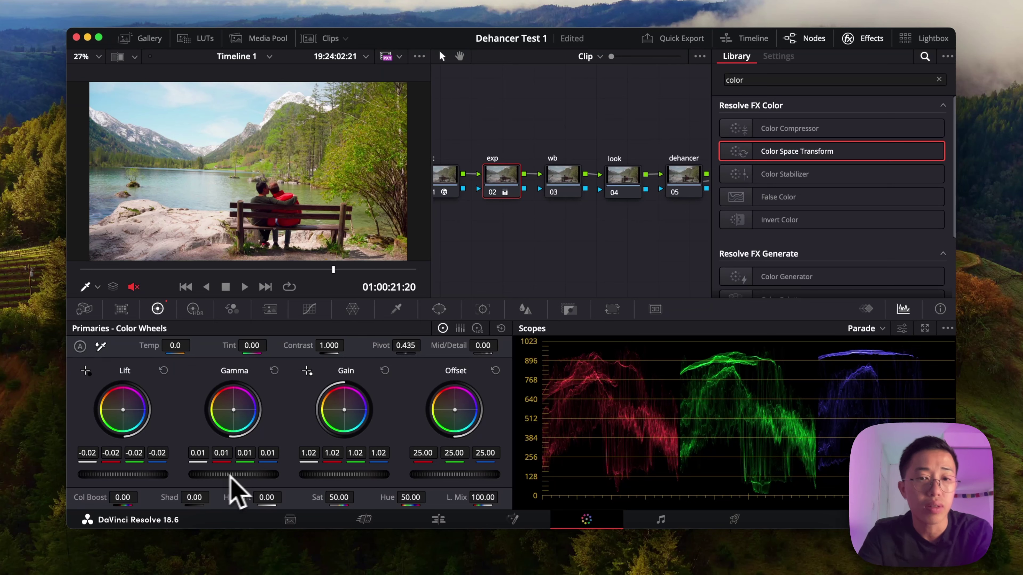
mouse_move(460, 474)
mouse_down()
mouse_move(447, 474)
mouse_move(559, 480)
mouse_move(475, 485)
mouse_up()
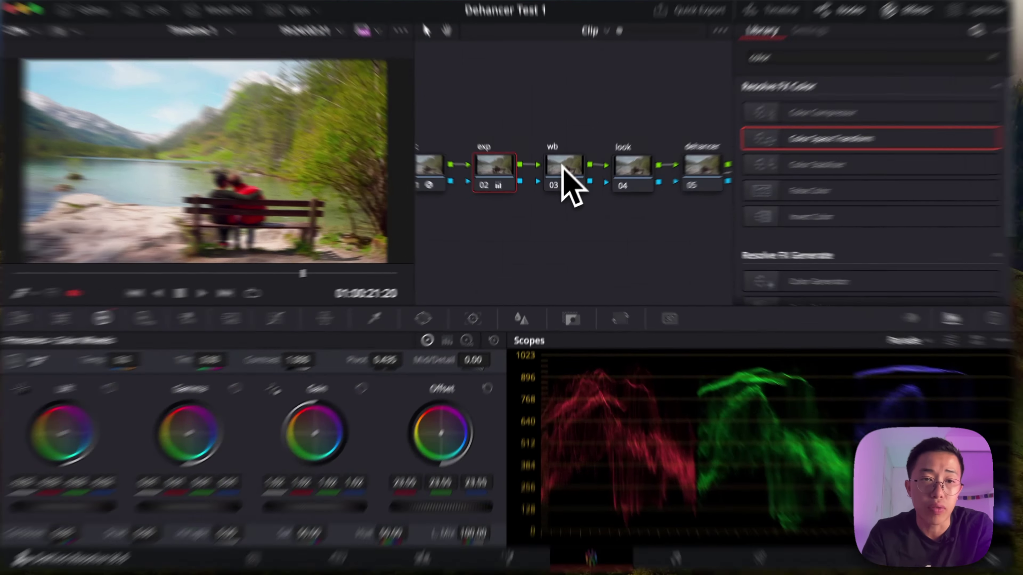
- Shift the wb node's Offset colour balance away from red, then select the look and dehancer nodes
click(562, 166)
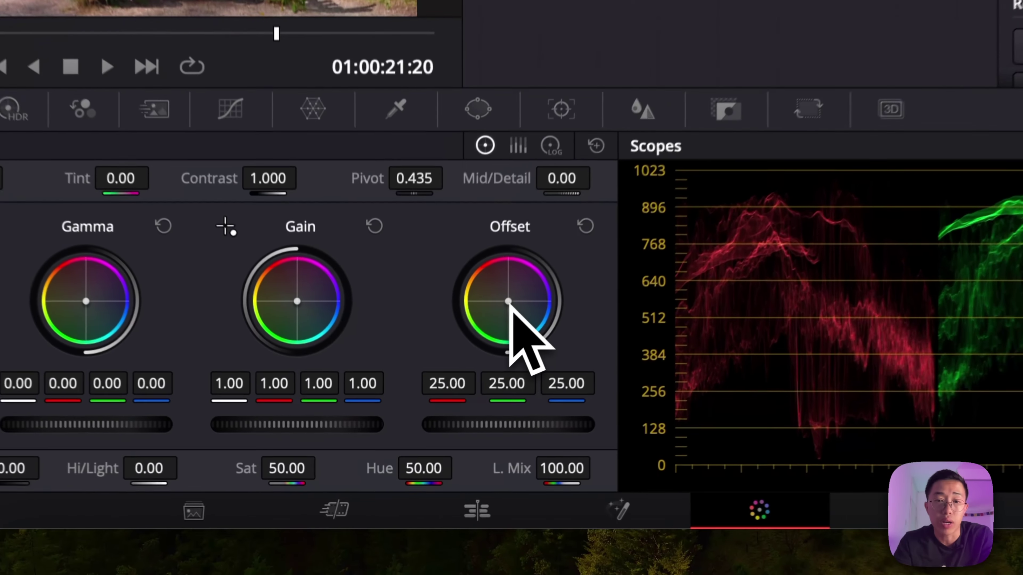
drag(456, 411, 455, 410)
drag(514, 293, 504, 297)
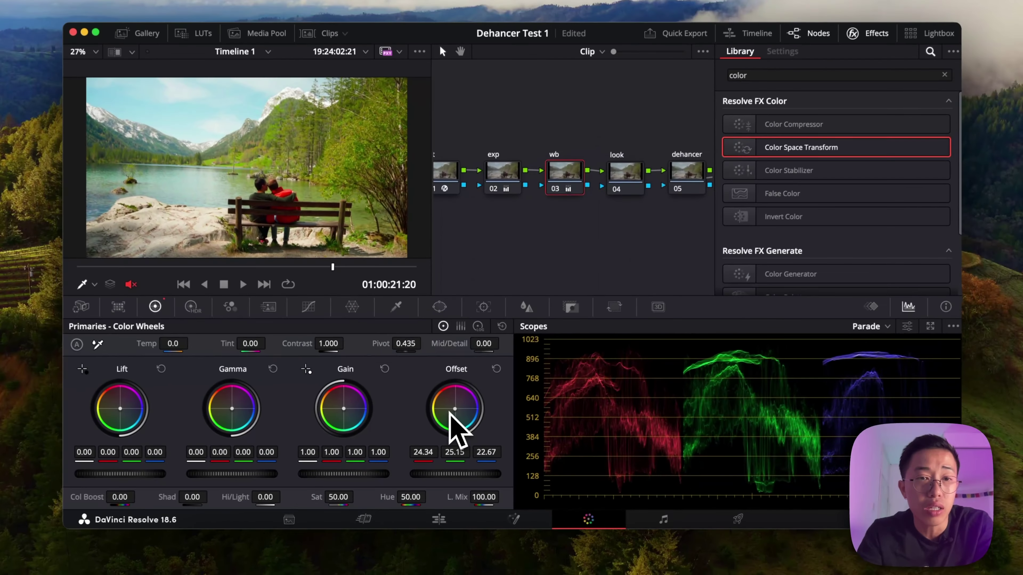
drag(450, 411, 457, 416)
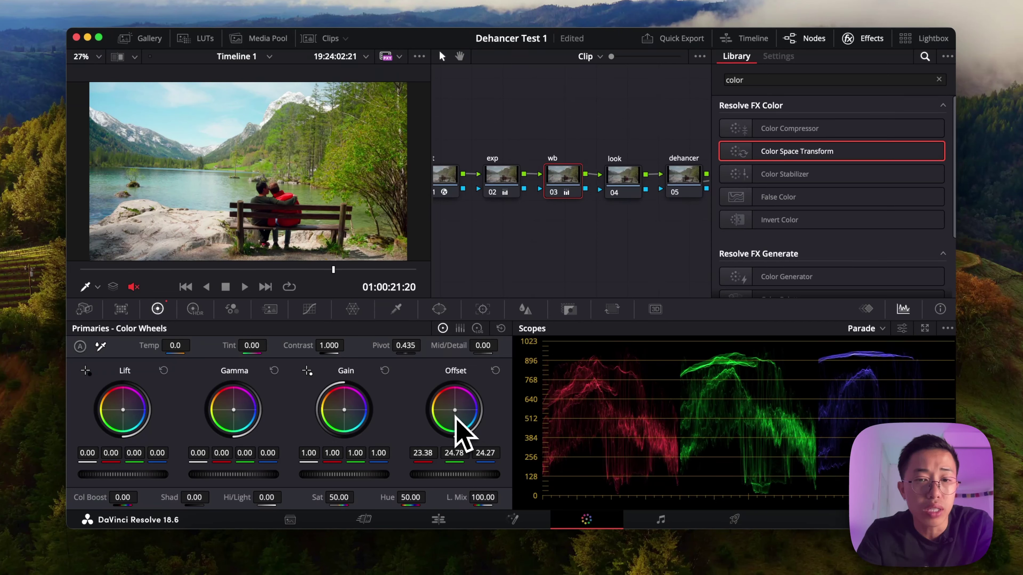
drag(453, 410, 457, 410)
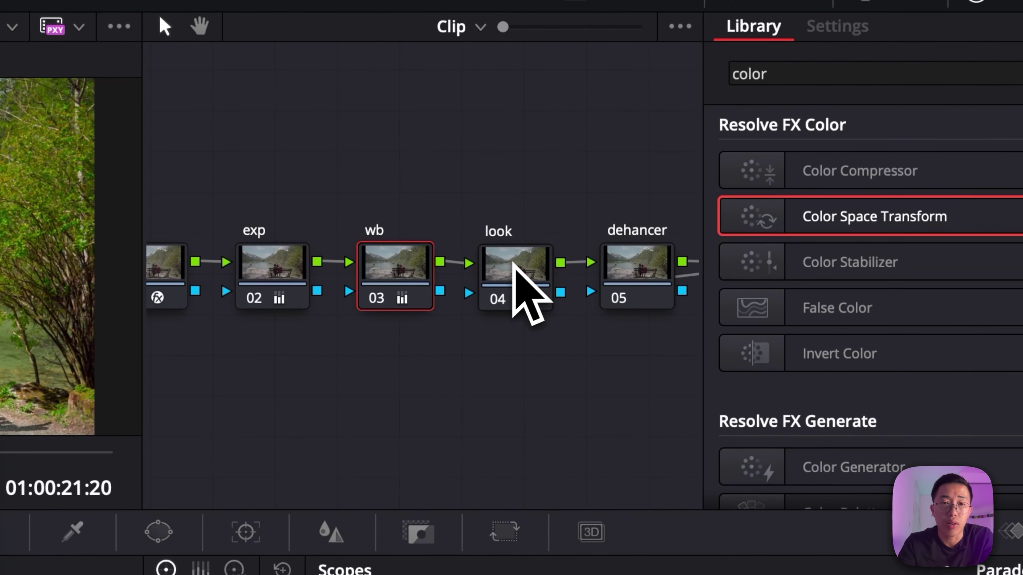
click(514, 271)
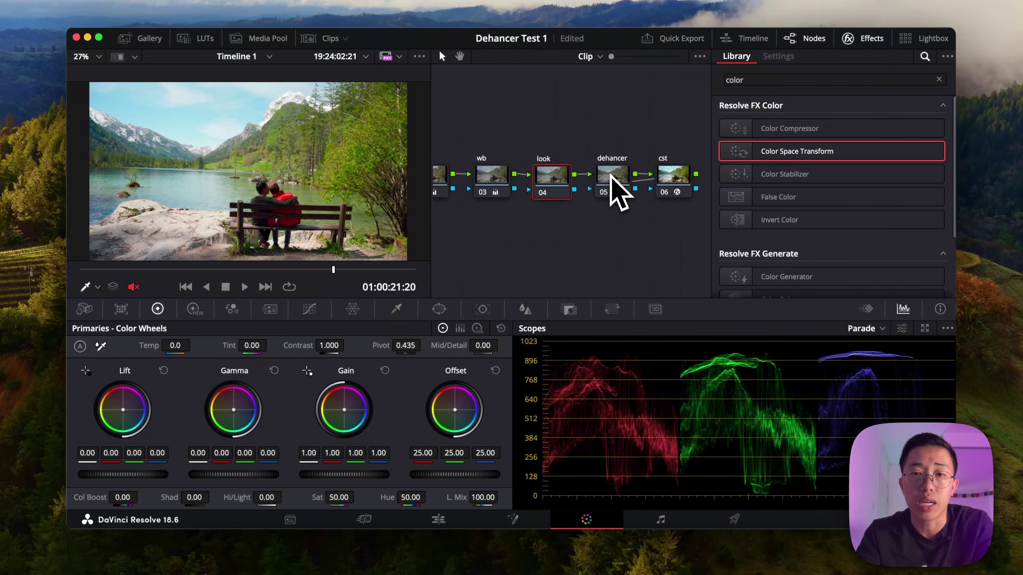
click(616, 189)
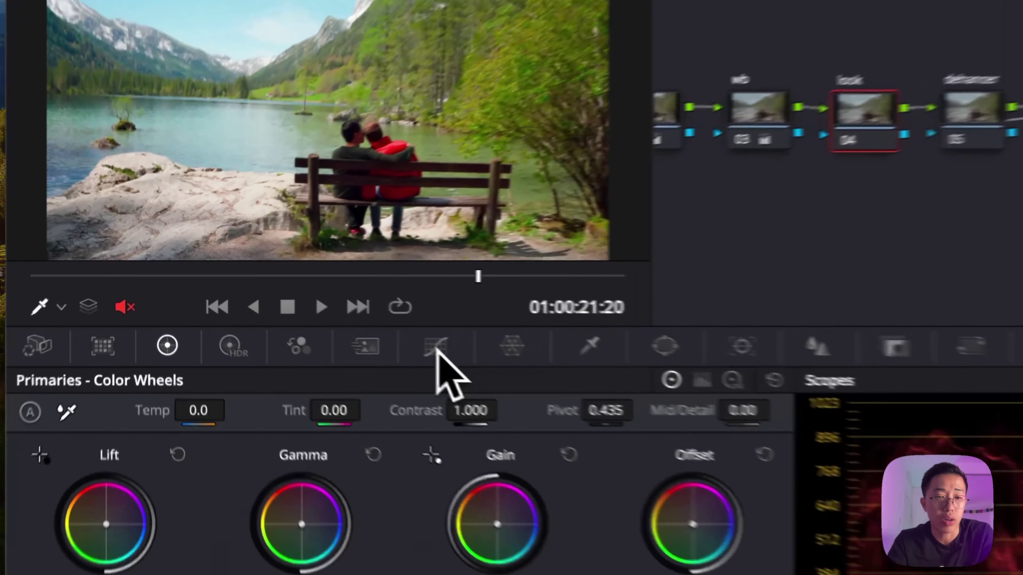
- On the look node, switch Curves to Hue vs Sat and pull the red hues' saturation down
click(310, 310)
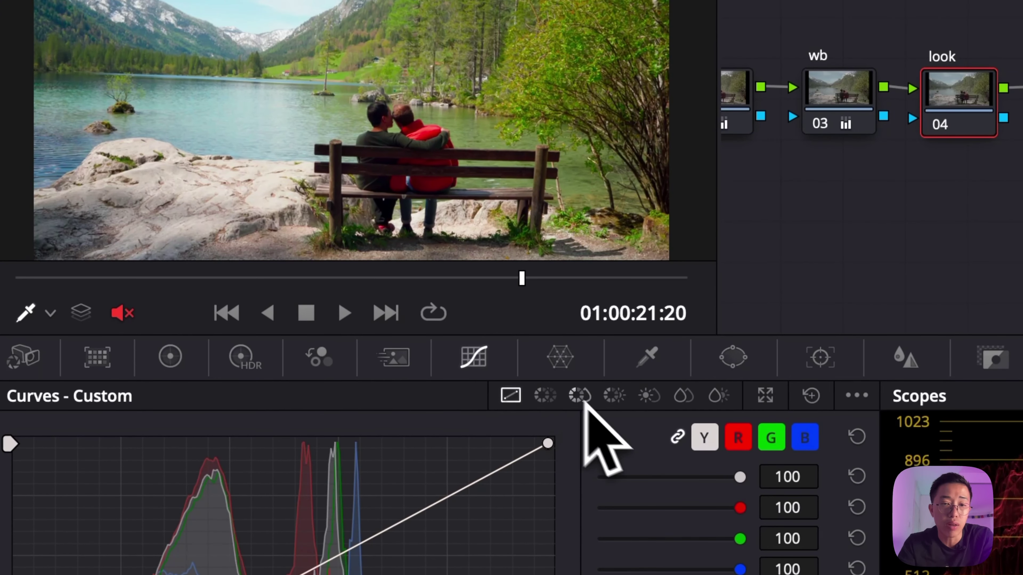
click(576, 398)
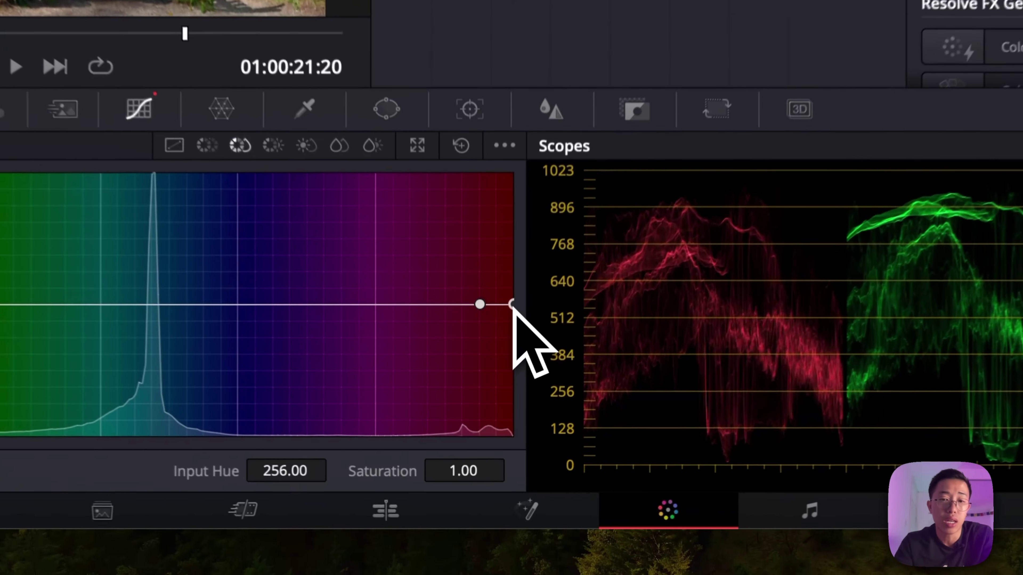
drag(504, 411, 502, 420)
drag(512, 314, 512, 338)
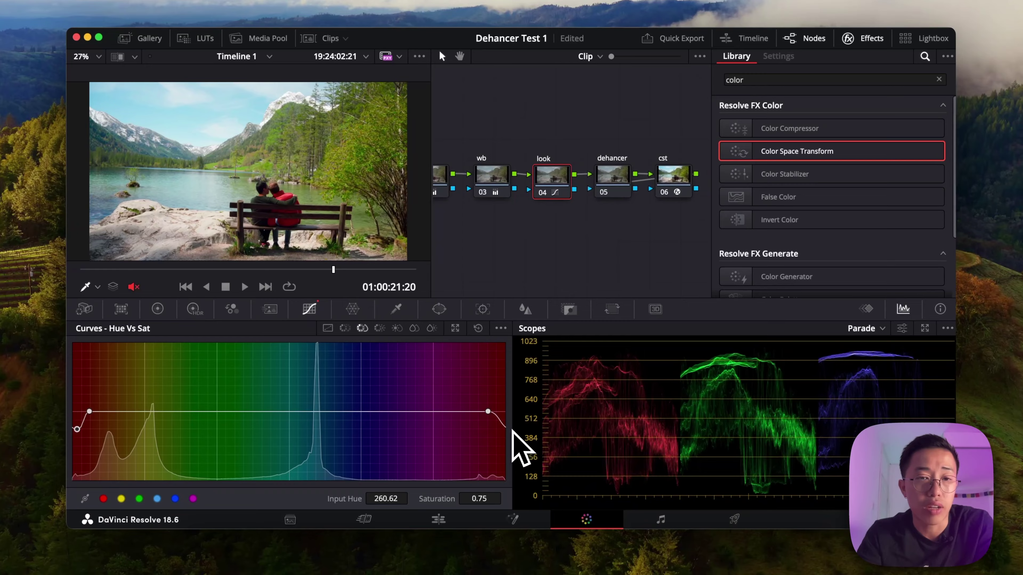
drag(512, 436, 512, 439)
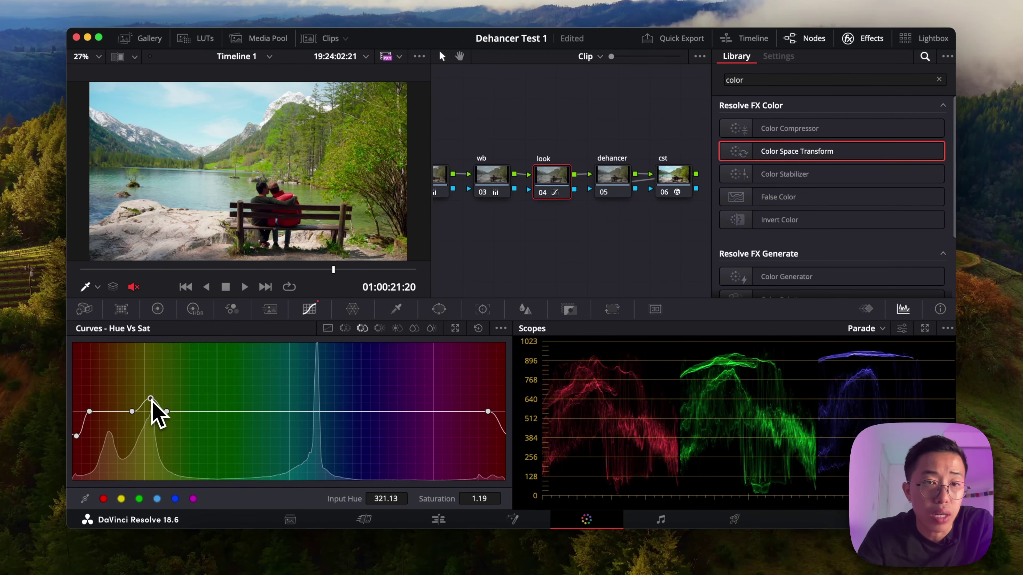
- Add a narrow saturation dip in the yellow hues and adjust its depth
drag(151, 384, 151, 425)
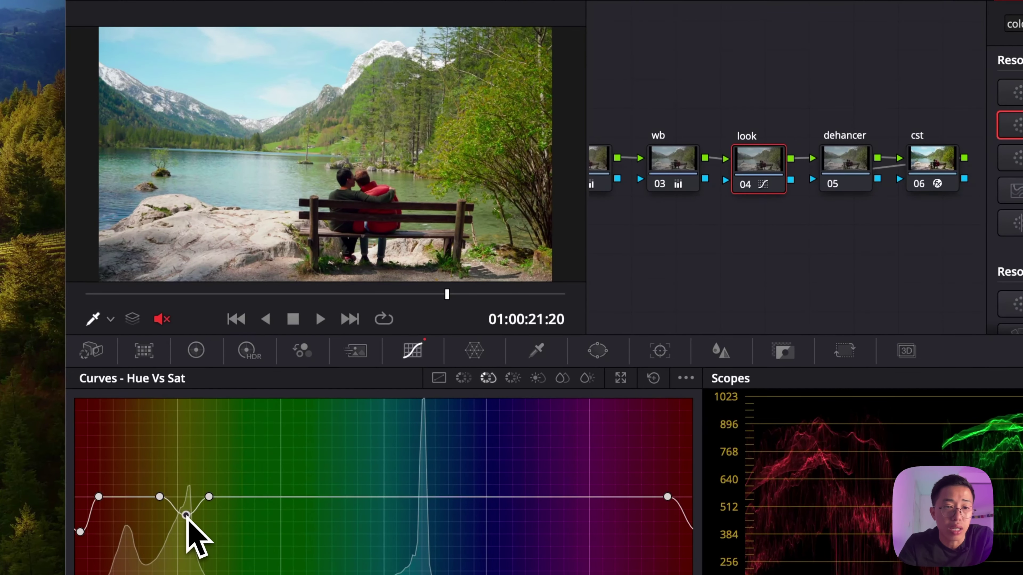
drag(187, 517, 196, 521)
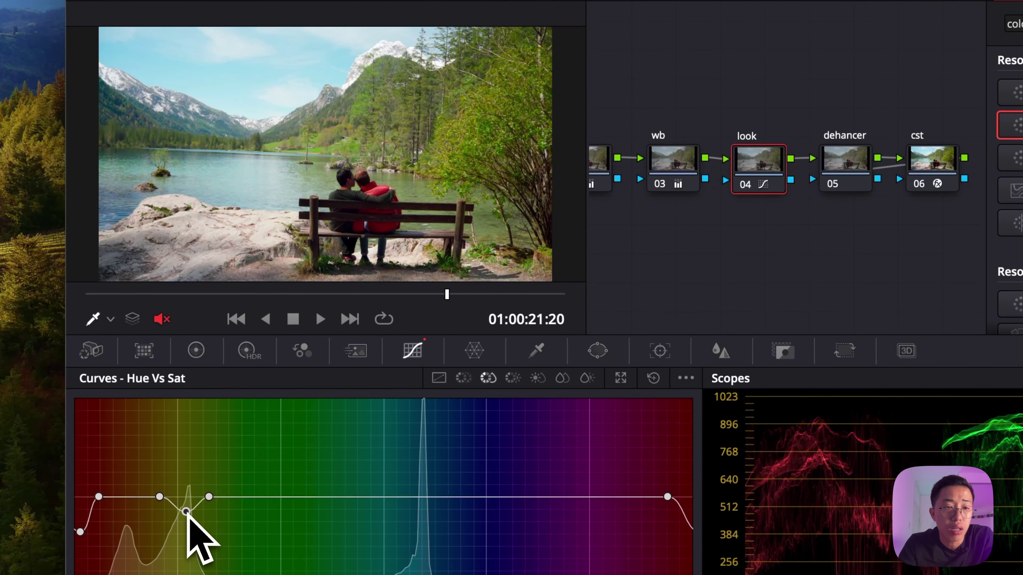
click(277, 496)
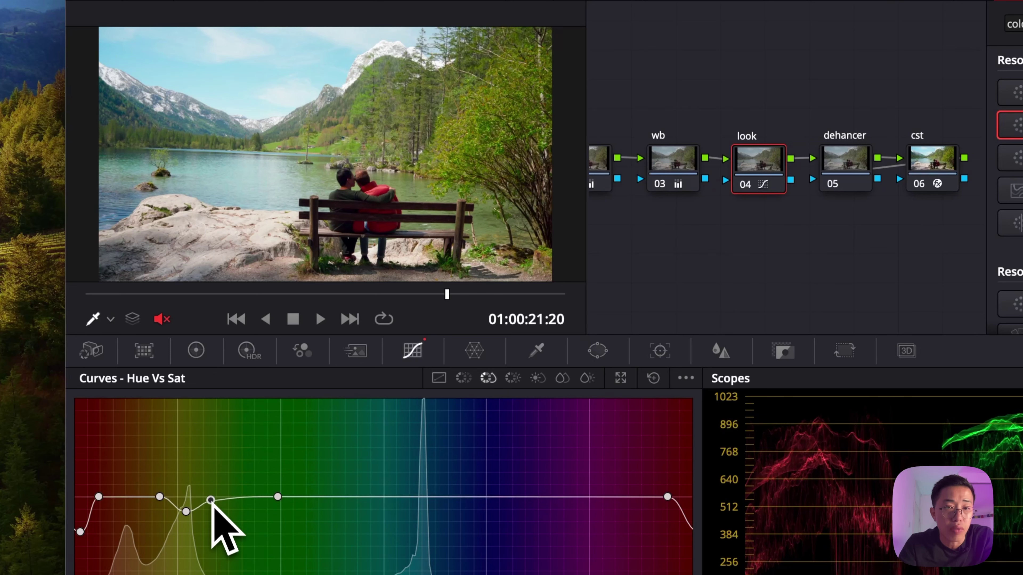
mouse_move(210, 500)
mouse_down()
mouse_move(211, 523)
mouse_move(210, 486)
mouse_move(210, 509)
mouse_up()
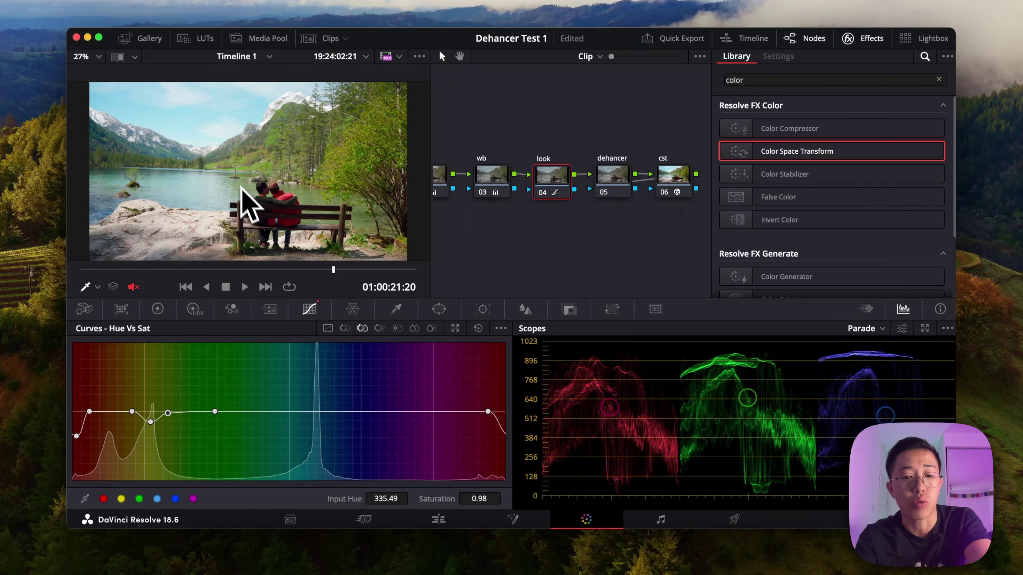
key(shift+f)
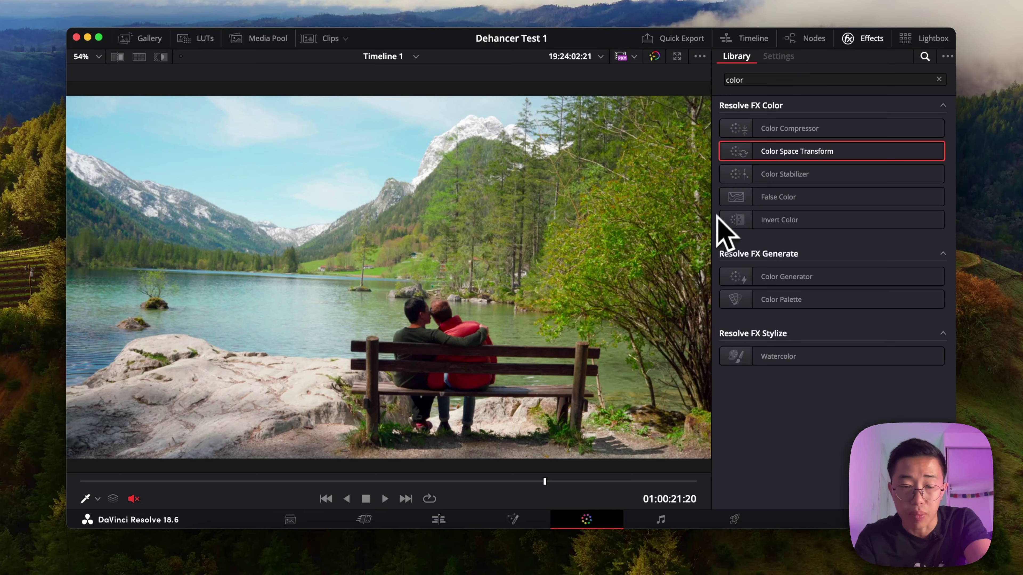
key(shift+f)
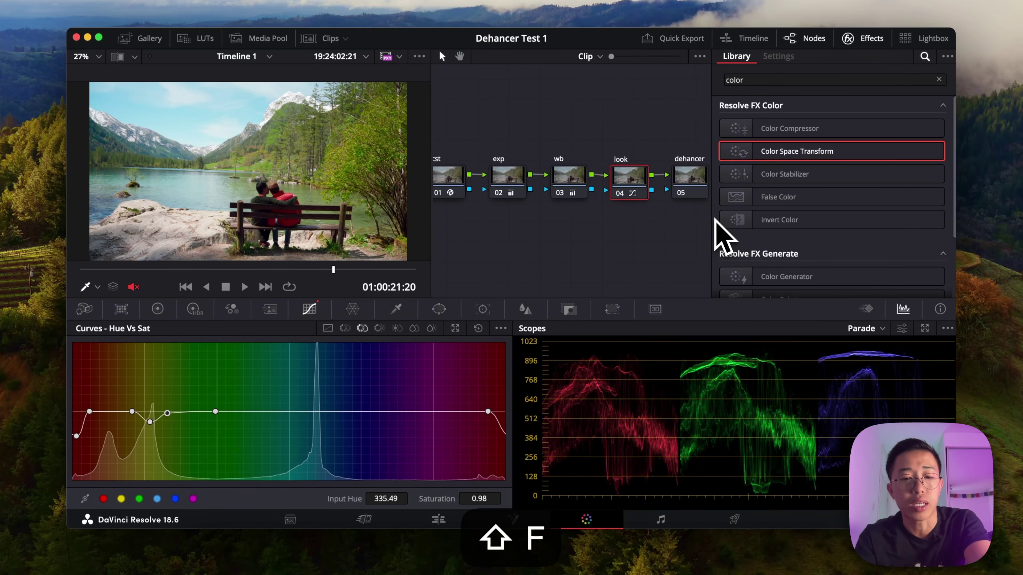
key(super+f)
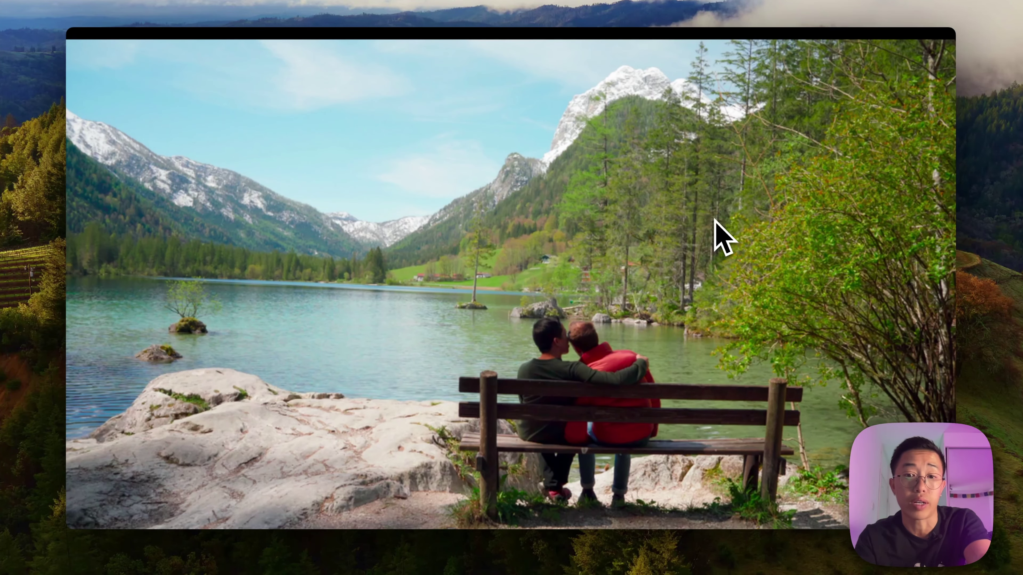
key(super+f)
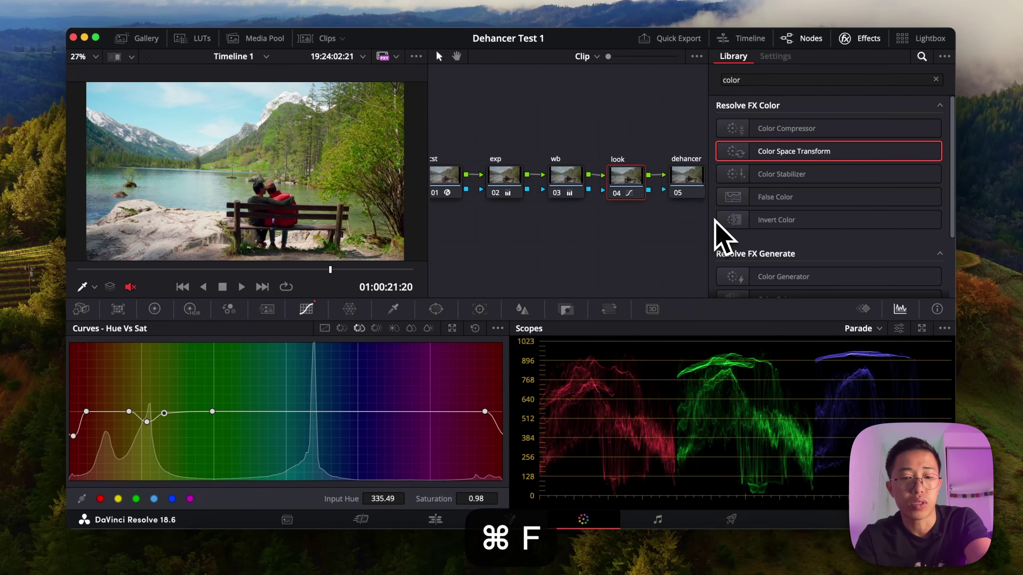
key(shift+f)
key(shift+f)
key(shift+f)
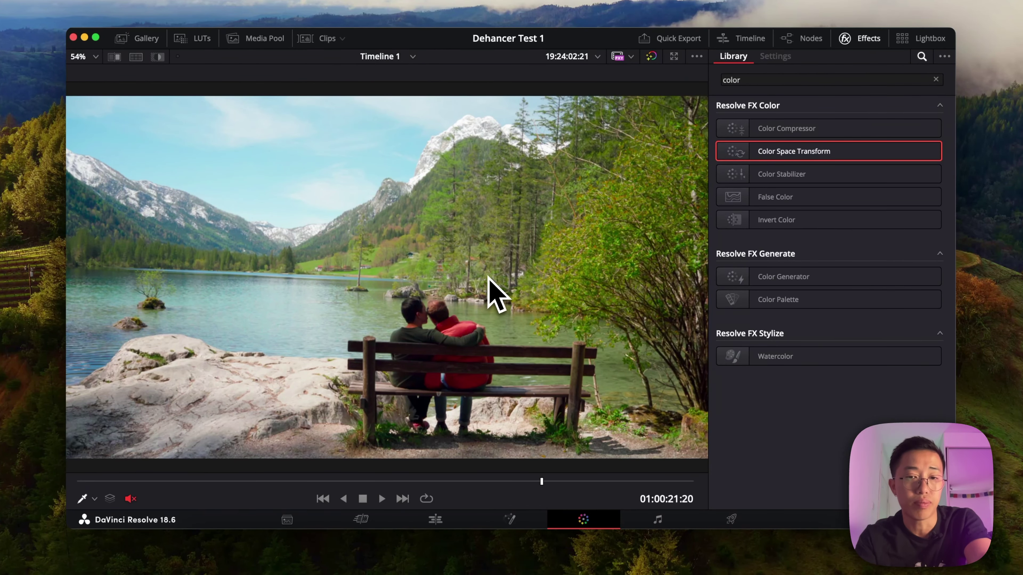
key(shift+f)
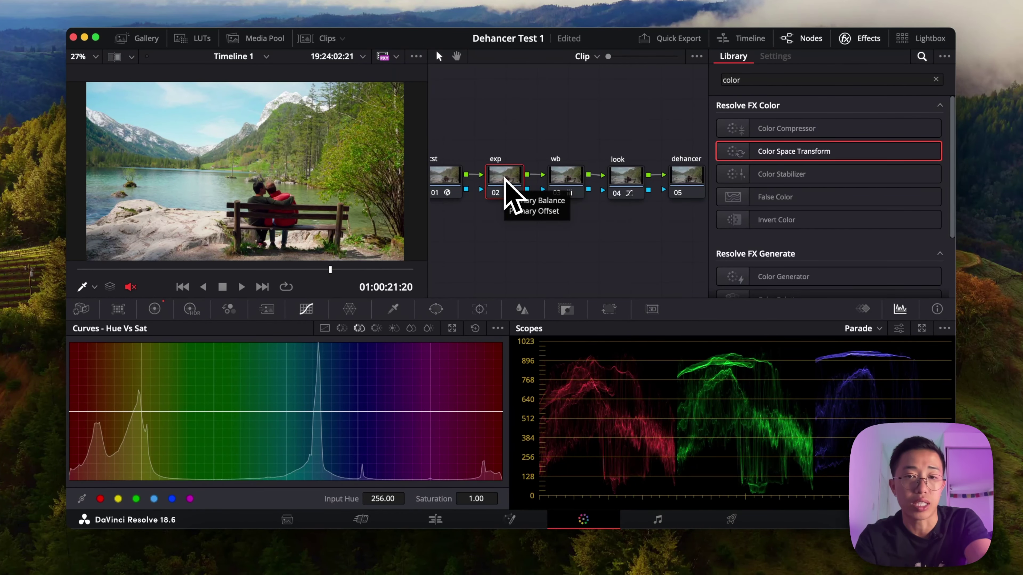
key(alt+d)
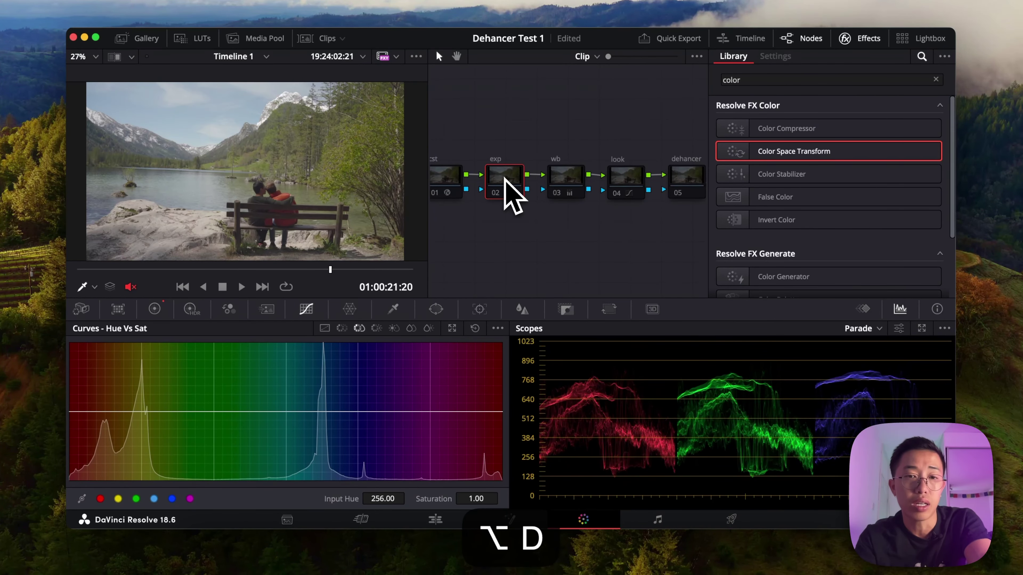
key(alt+d)
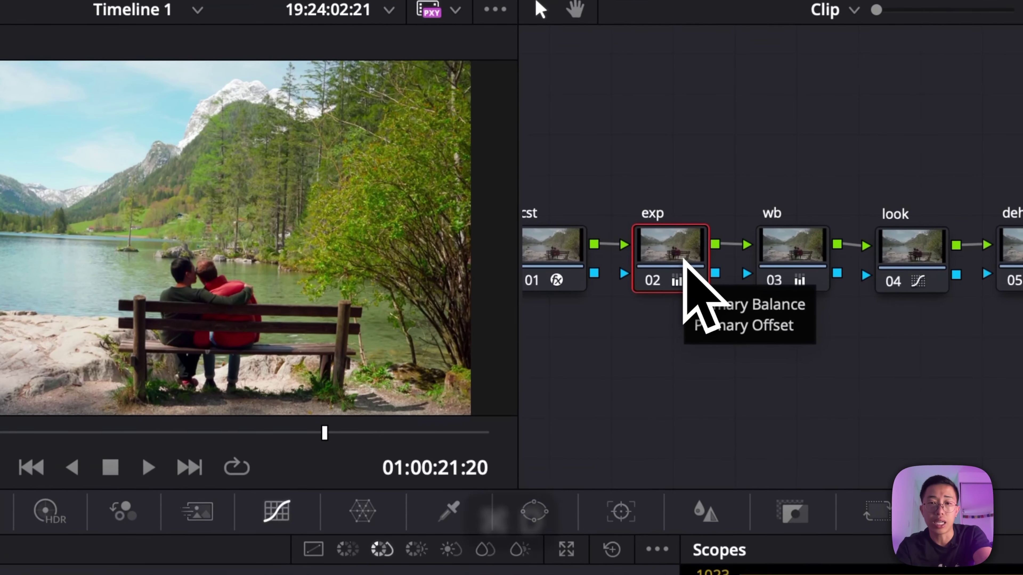
key(super+d)
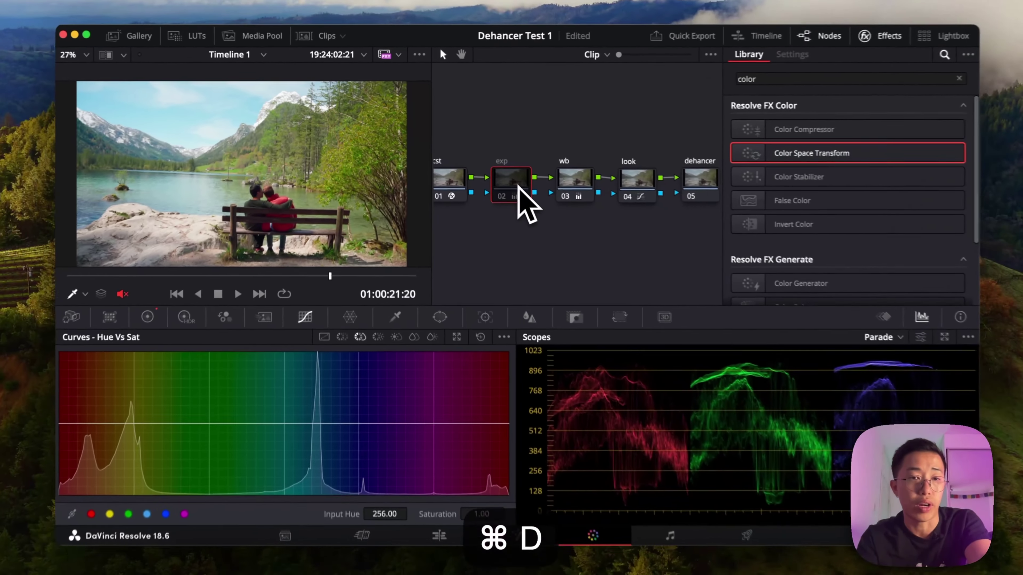
key(super+d)
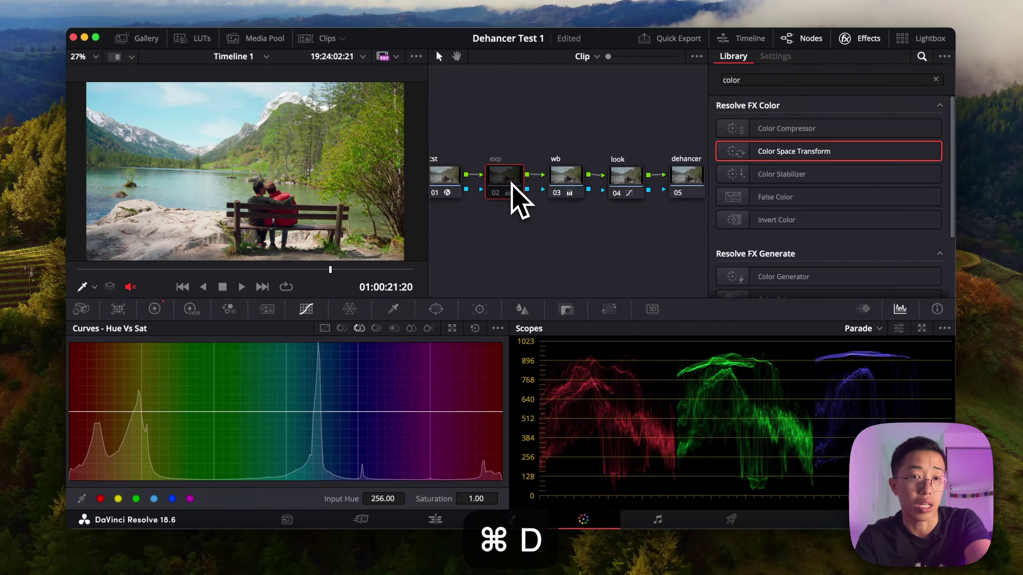
key(super+d)
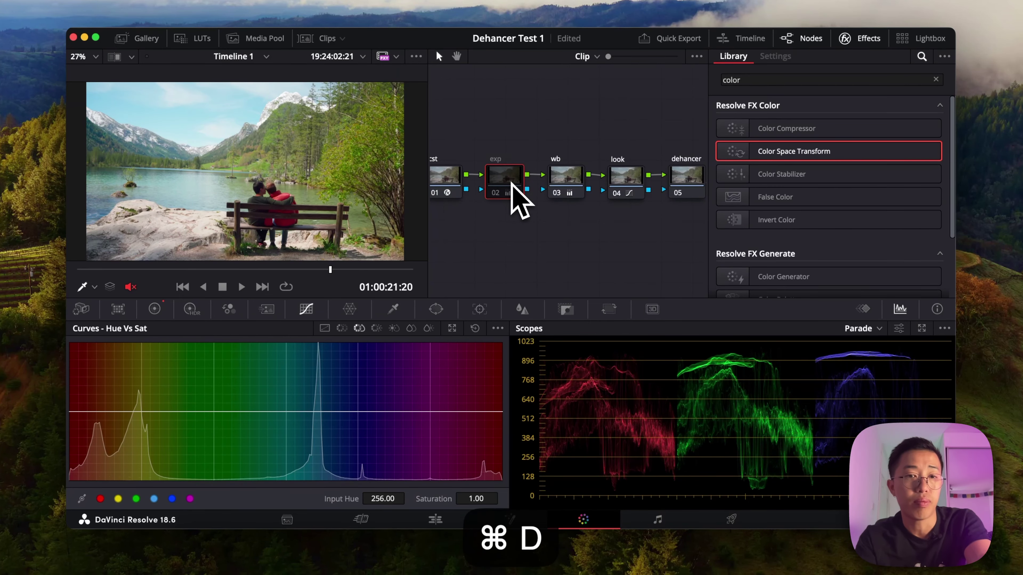
key(super+d)
click(687, 178)
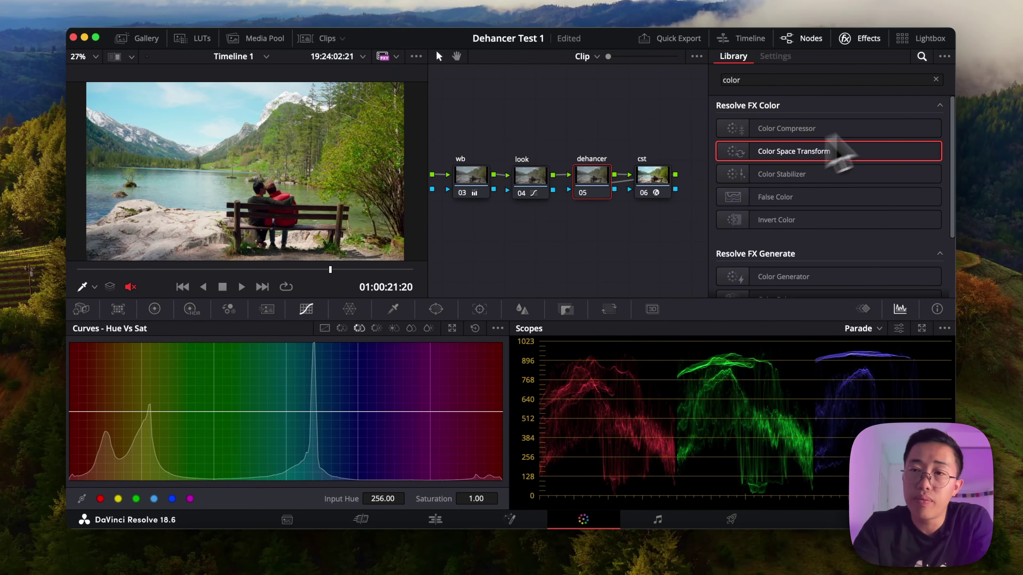
- Apply the Dehancer Pro 7.2.0 effect to the dehancer node
click(936, 79)
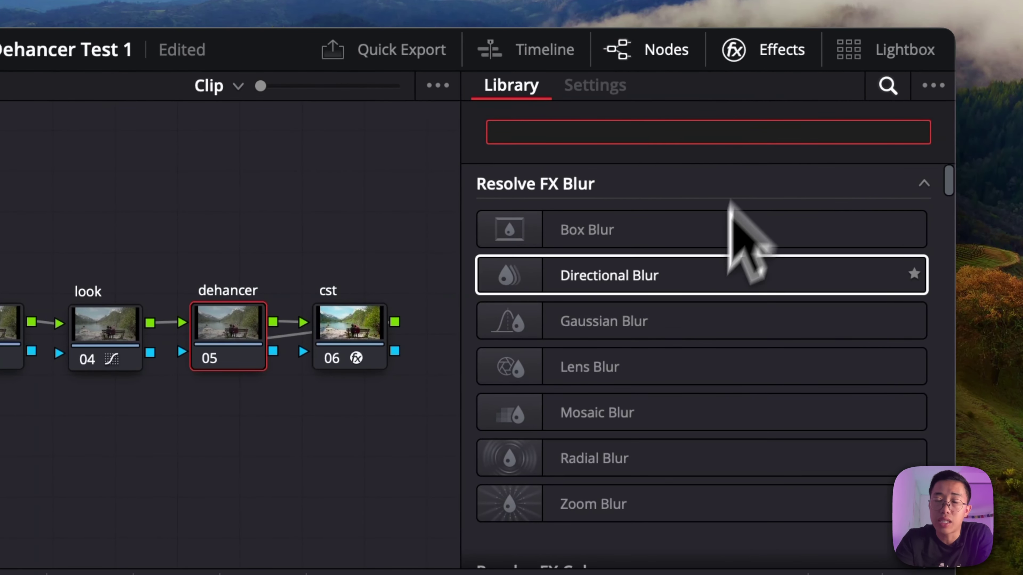
scroll(720, 241, down, 15)
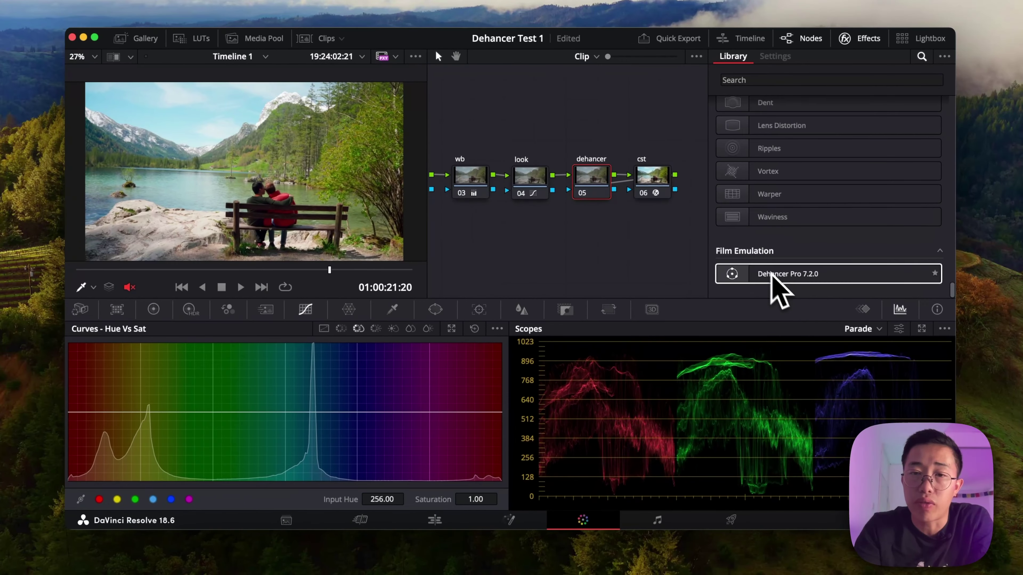
click(769, 279)
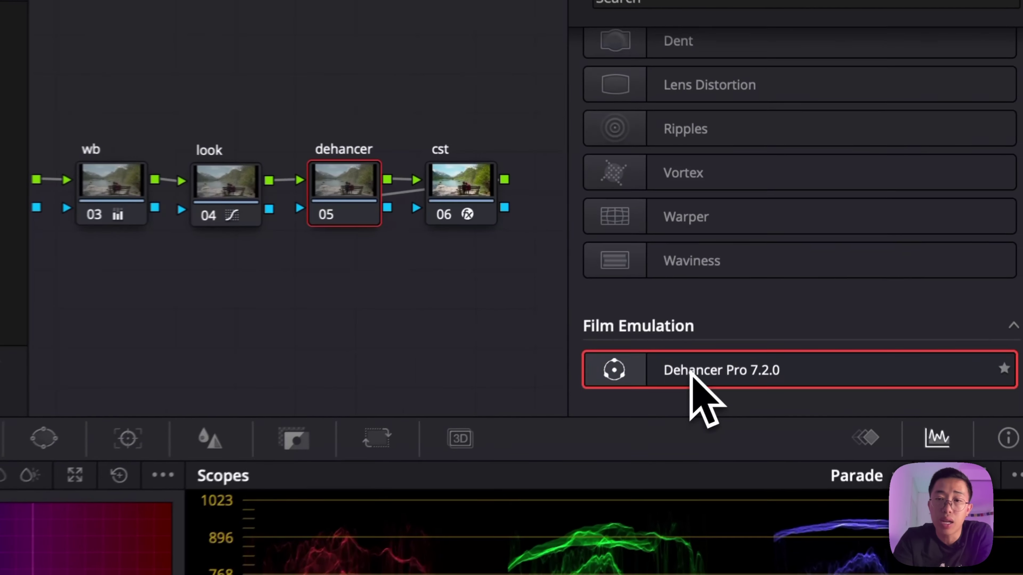
drag(690, 372, 344, 182)
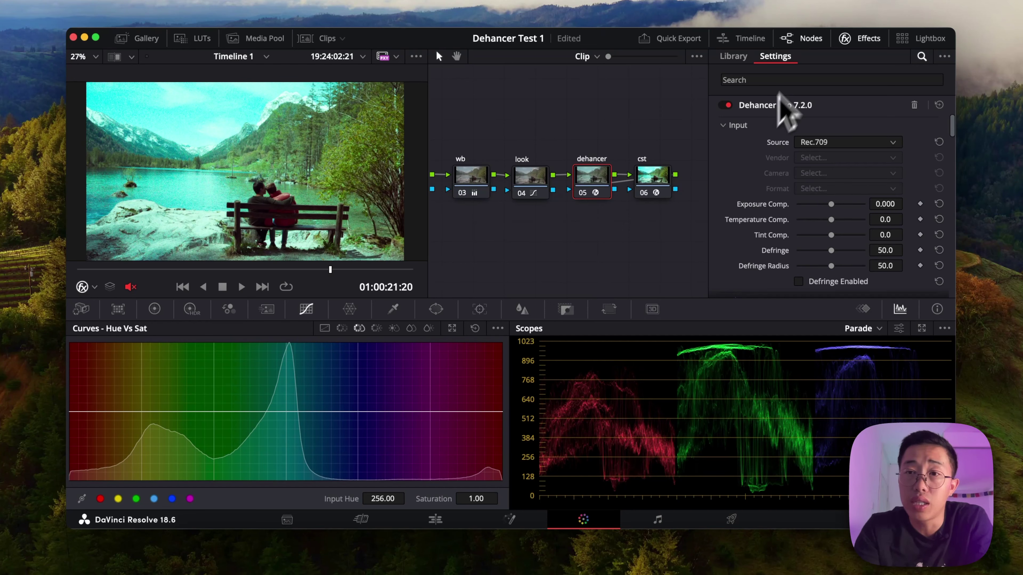
- Pan the node graph and select the cst 01 node to view its Color Space Transform settings
scroll(821, 198, down, 5)
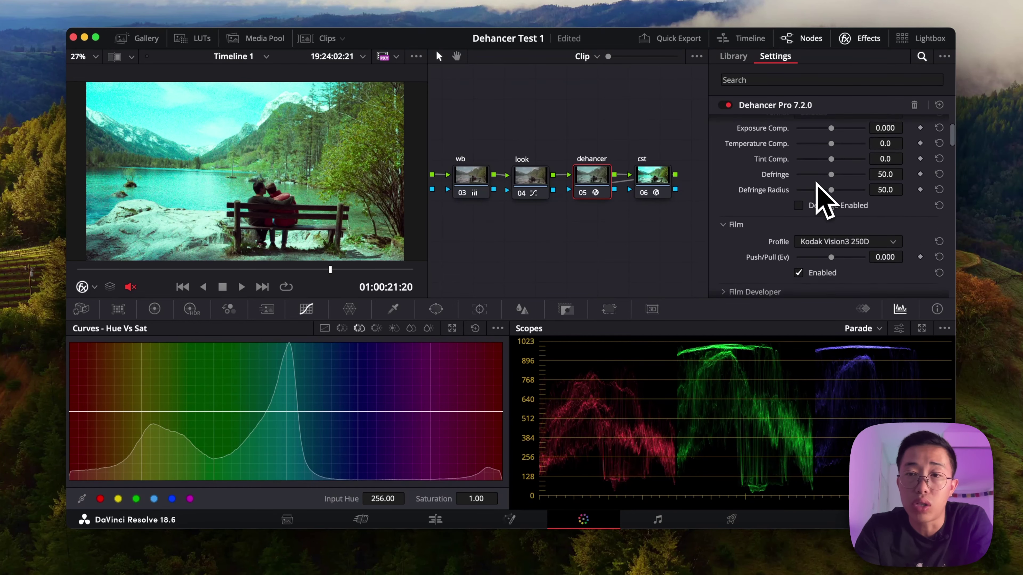
scroll(821, 198, up, 5)
scroll(824, 202, down, 5)
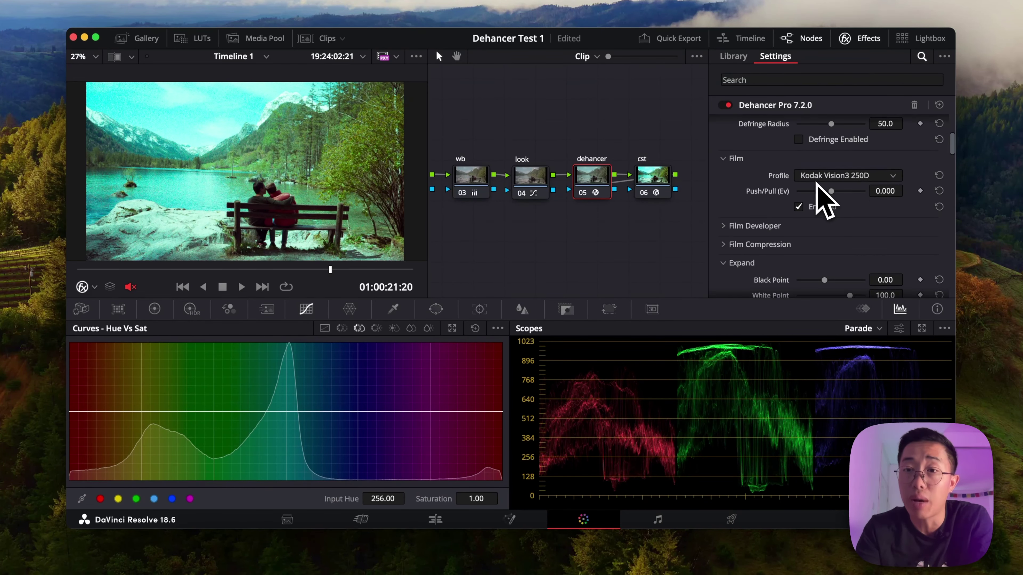
scroll(825, 201, up, 5)
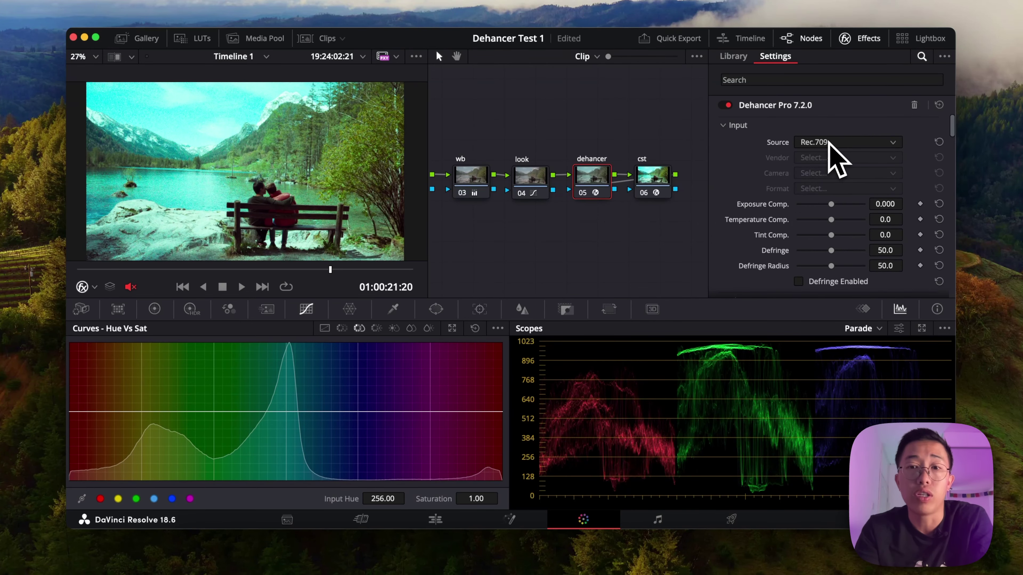
scroll(527, 186, left, 5)
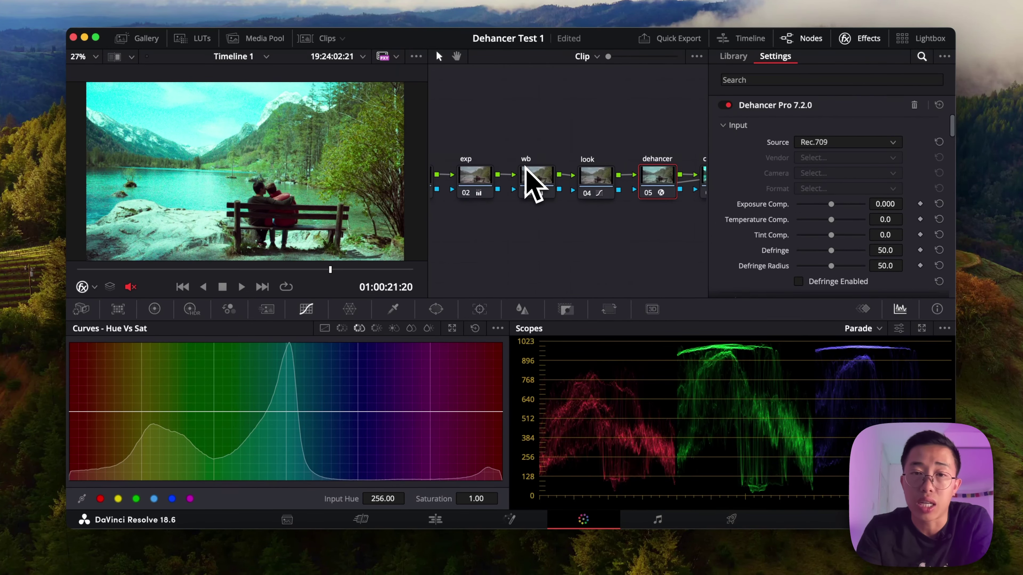
click(444, 181)
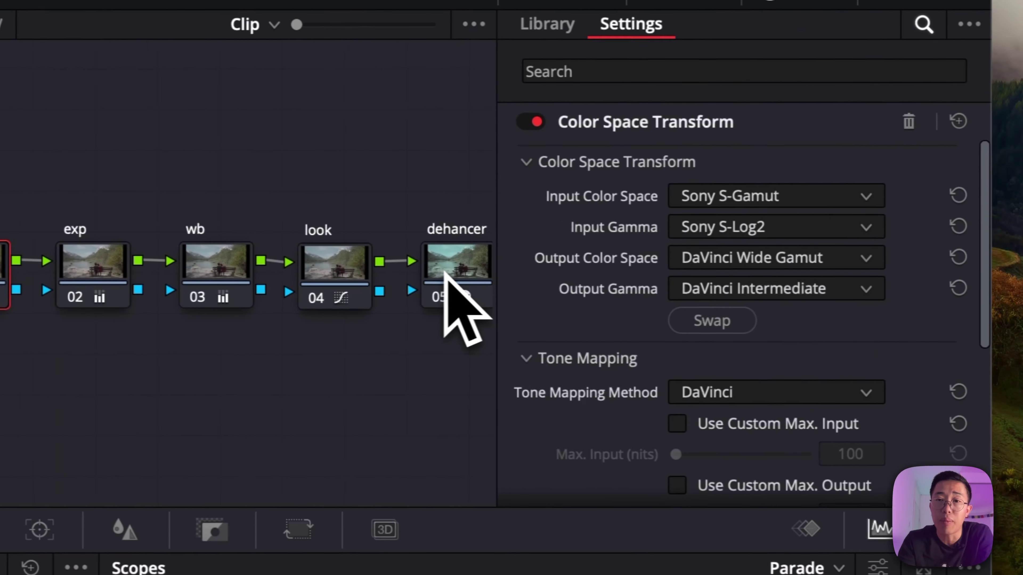
- Set Dehancer Pro's input Source to DVR WG/Intermediate on the dehancer node
click(775, 282)
scroll(362, 282, right, 3)
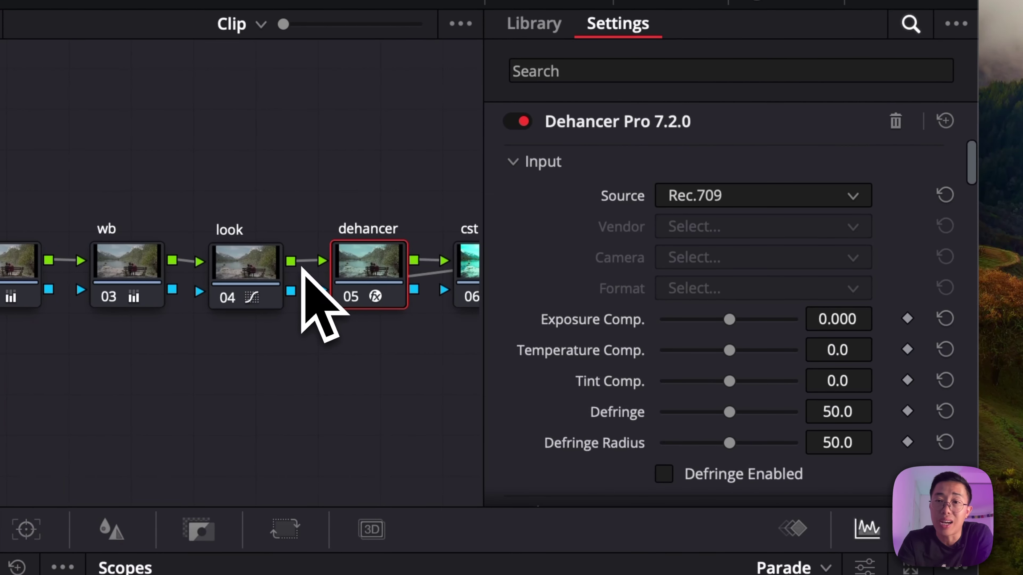
click(720, 195)
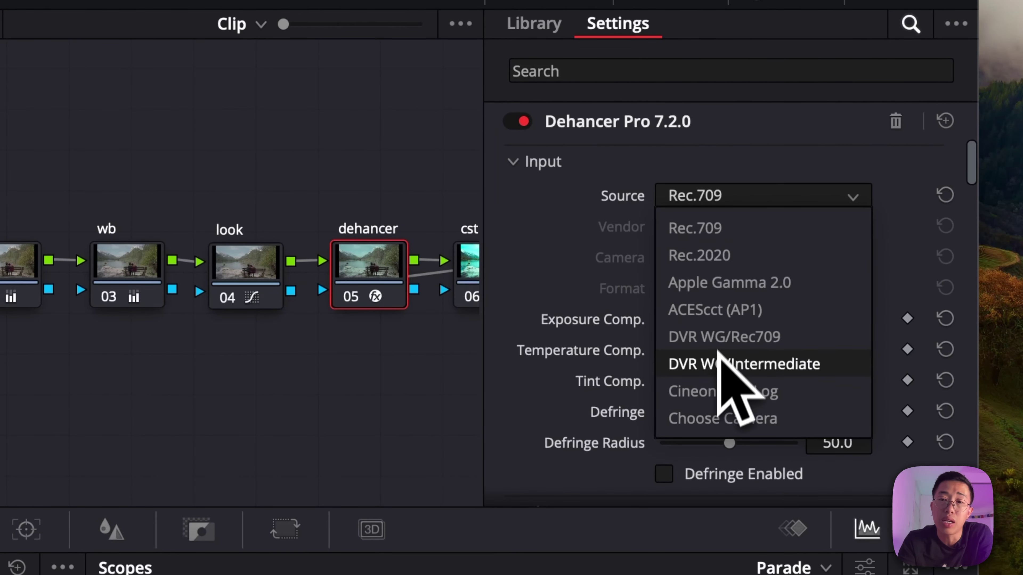
click(714, 364)
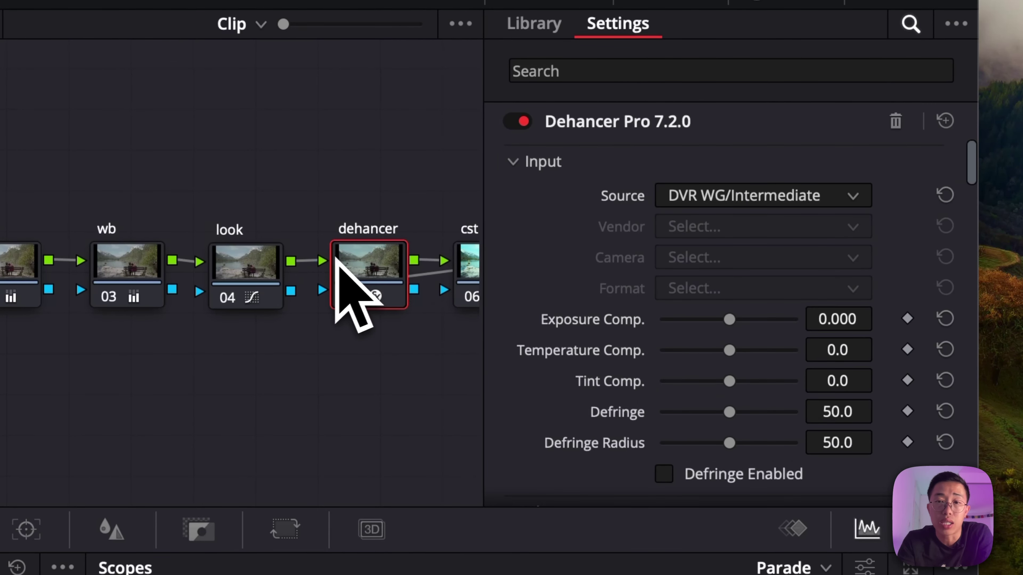
scroll(342, 274, right, 2)
scroll(334, 259, right, 5)
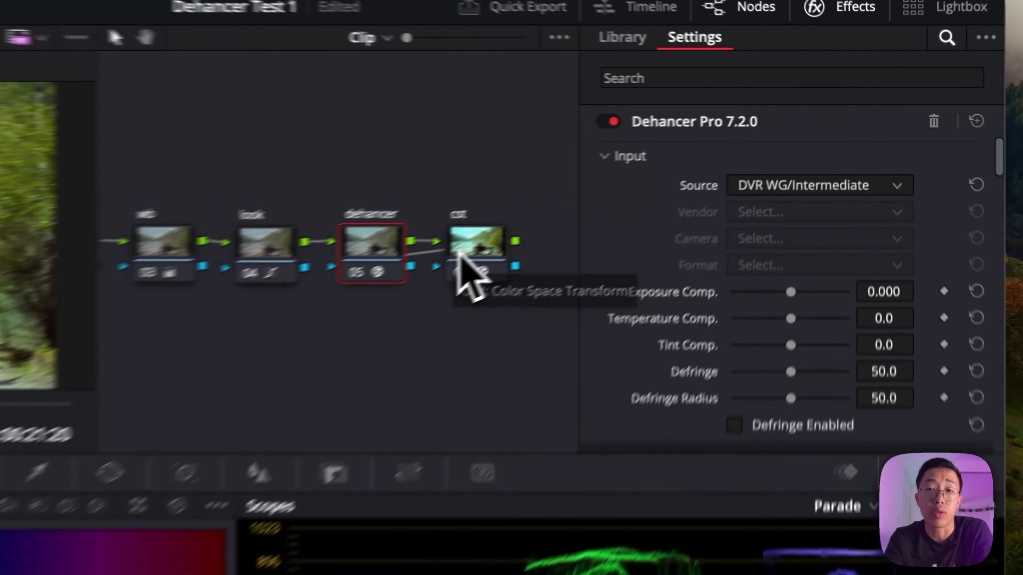
- Check the output transform node, briefly try a camera input source, then restore DVR WG/Intermediate
click(459, 254)
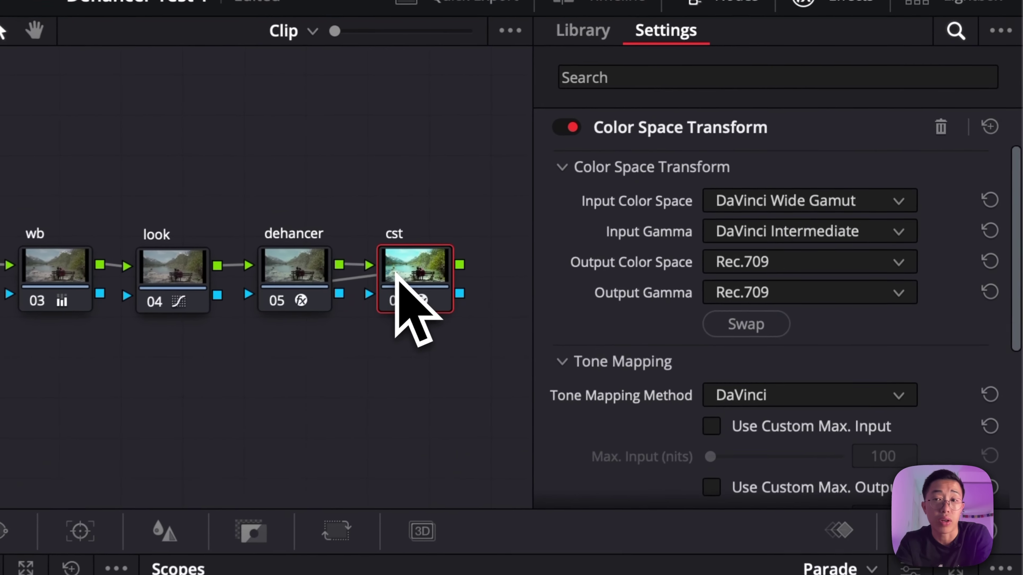
click(298, 280)
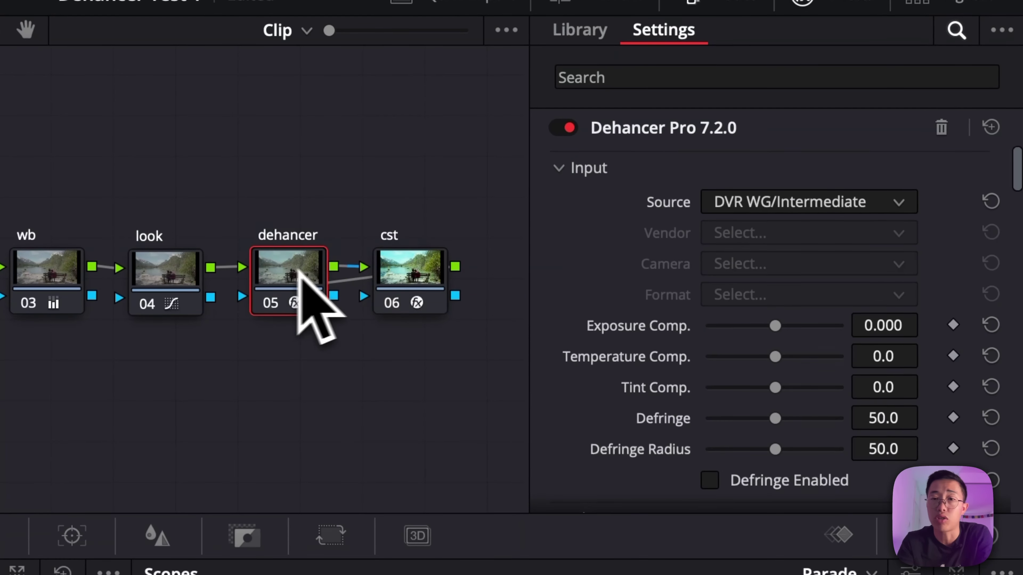
click(690, 155)
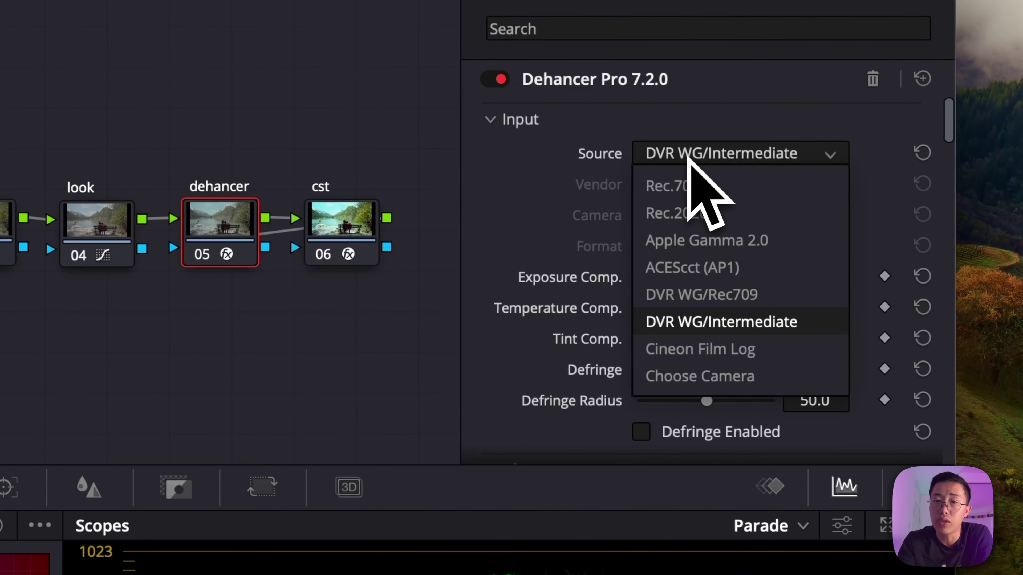
click(689, 158)
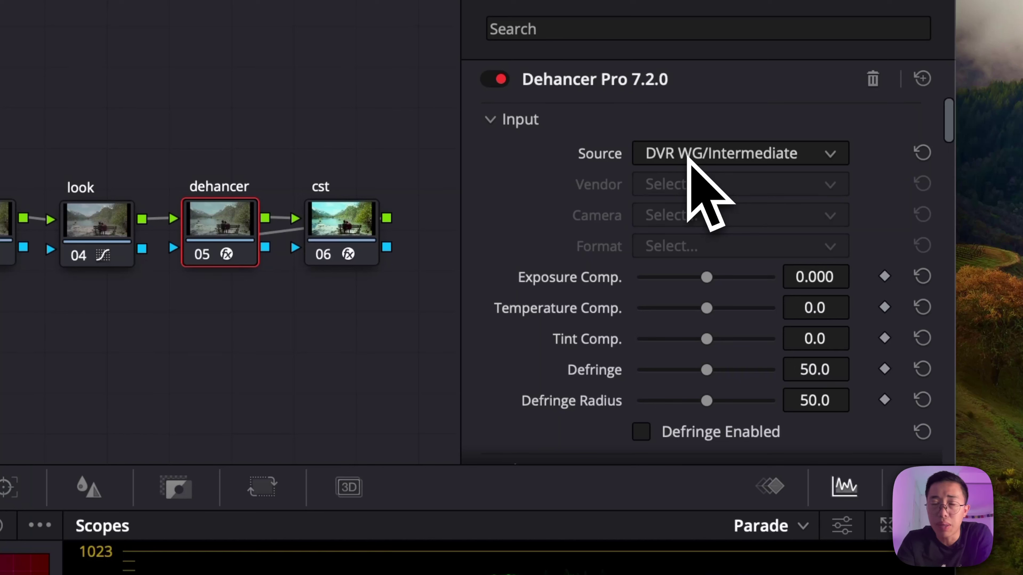
click(690, 157)
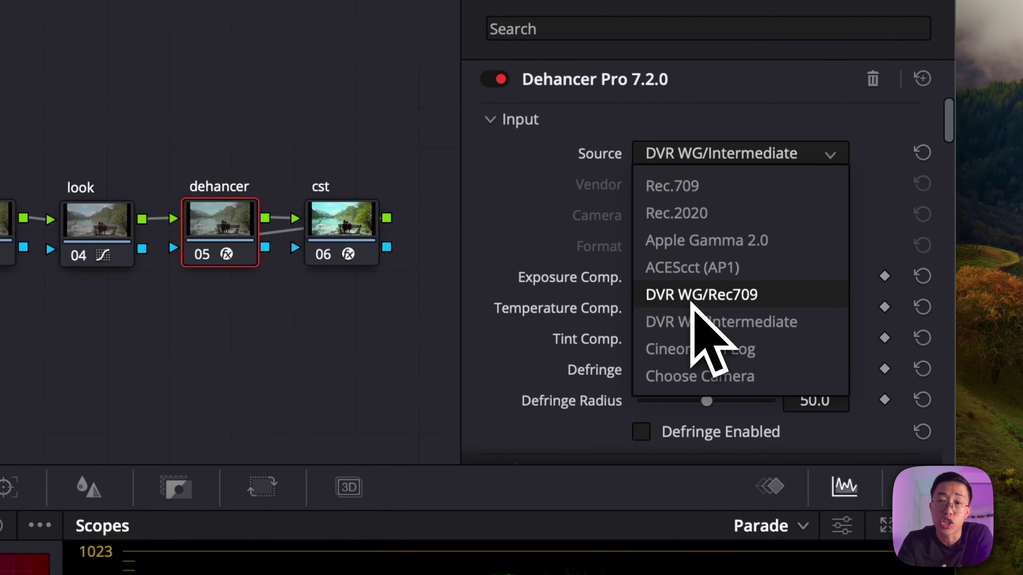
click(692, 377)
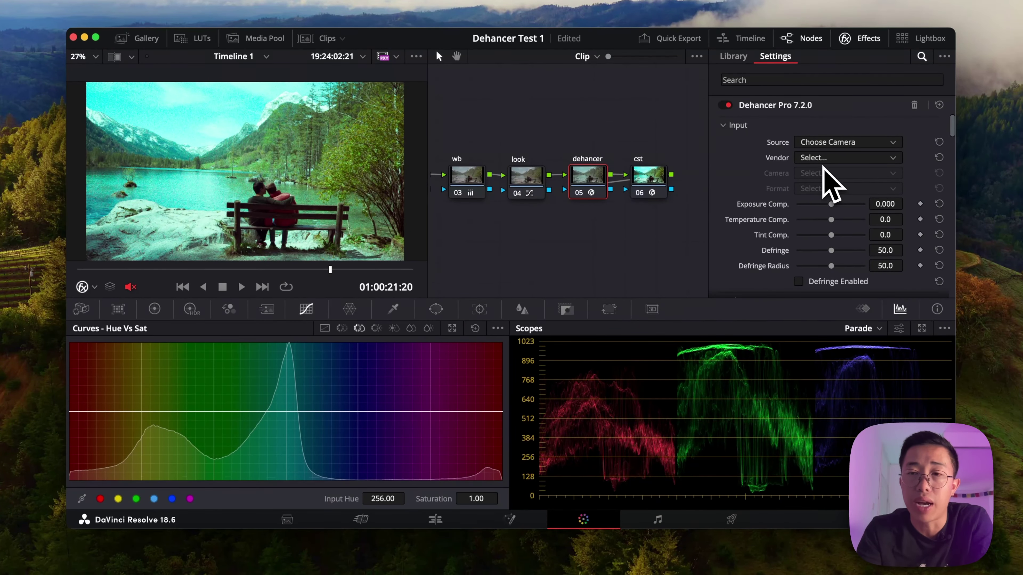
click(827, 144)
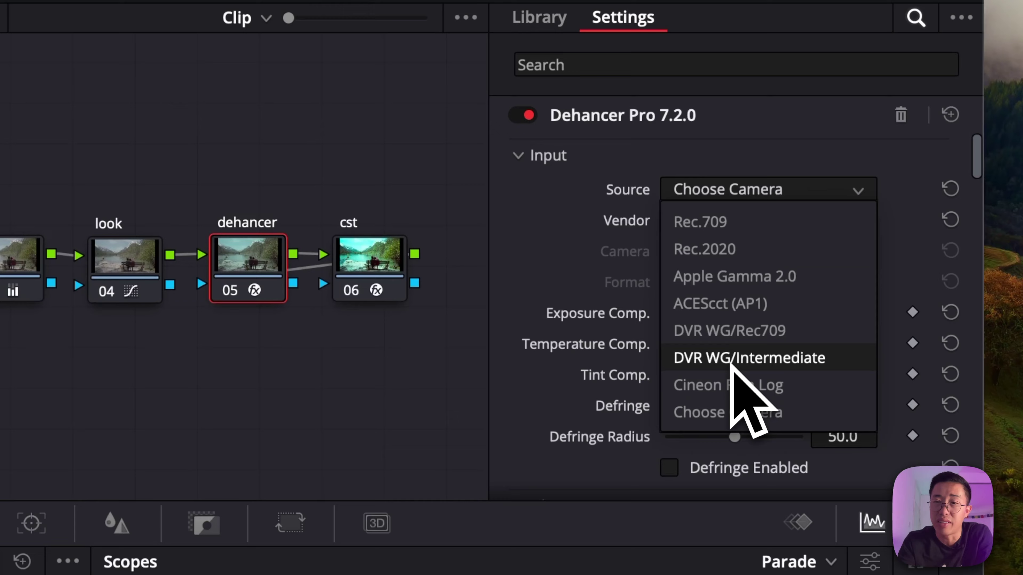
click(730, 362)
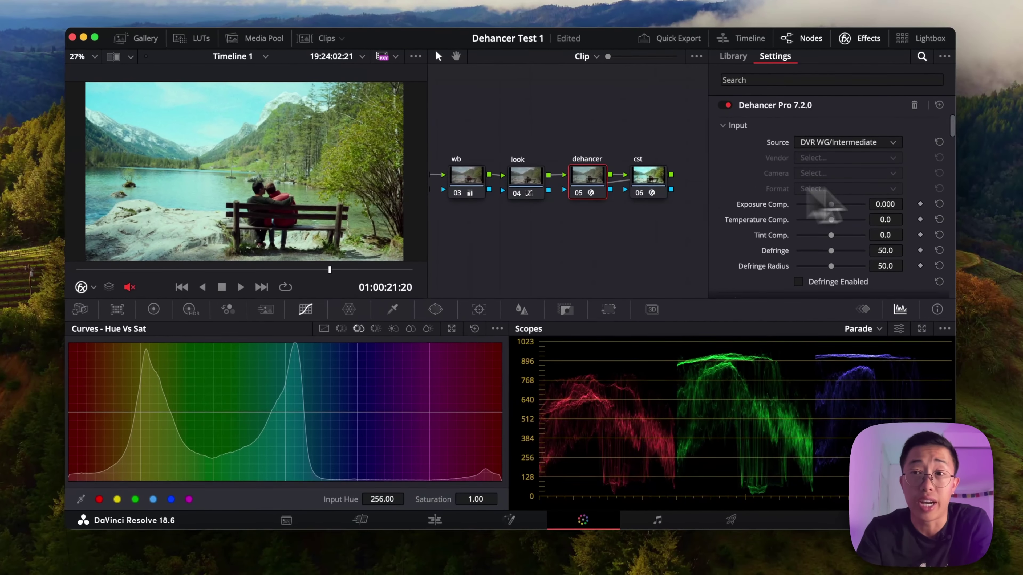
scroll(829, 170, down, 3)
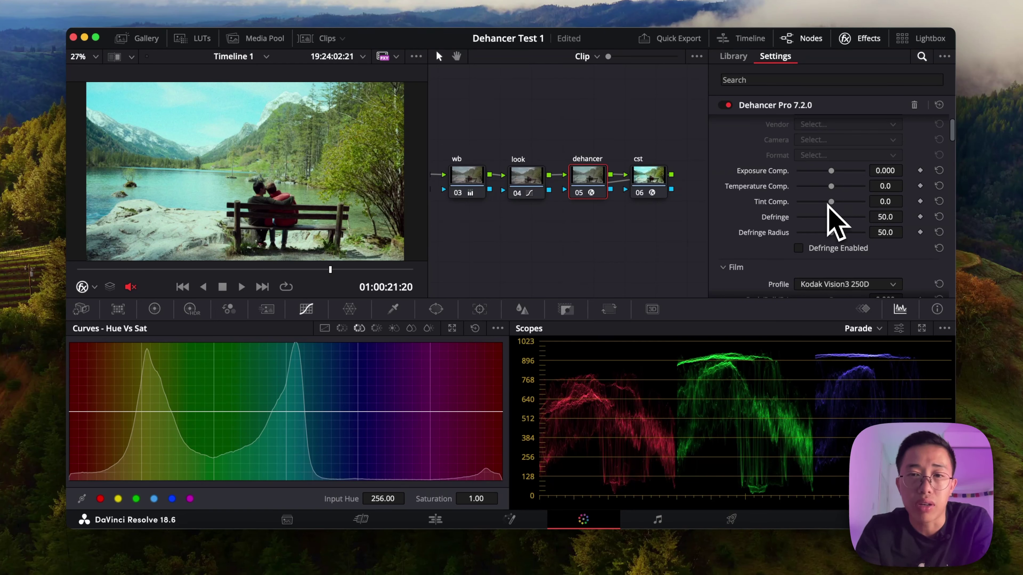
scroll(598, 171, left, 5)
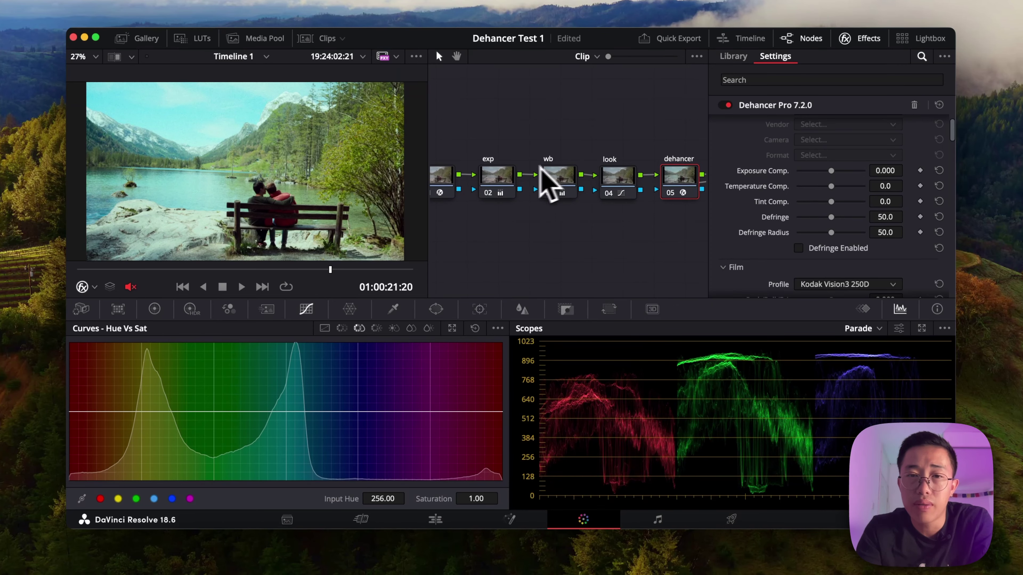
click(504, 182)
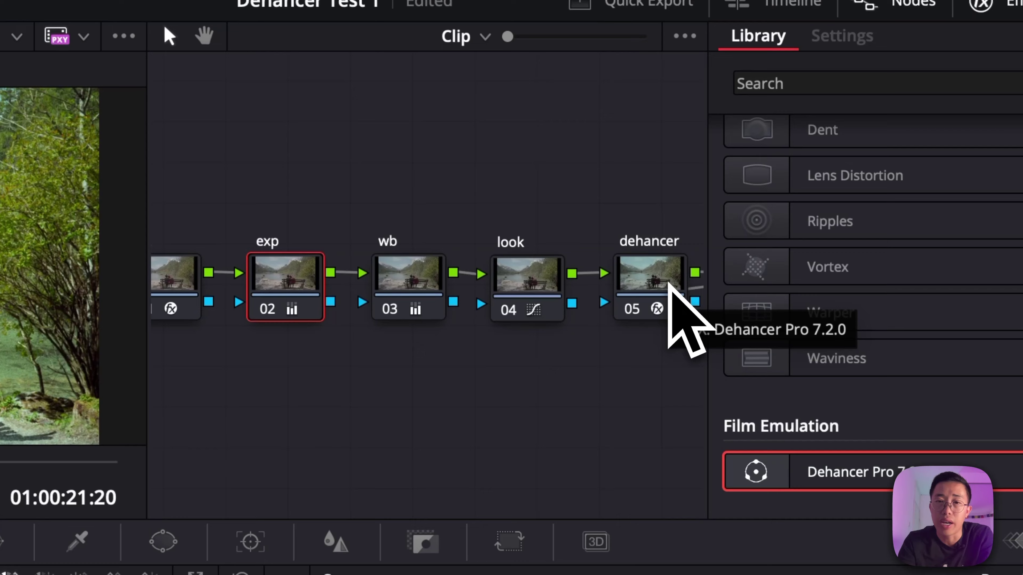
click(664, 283)
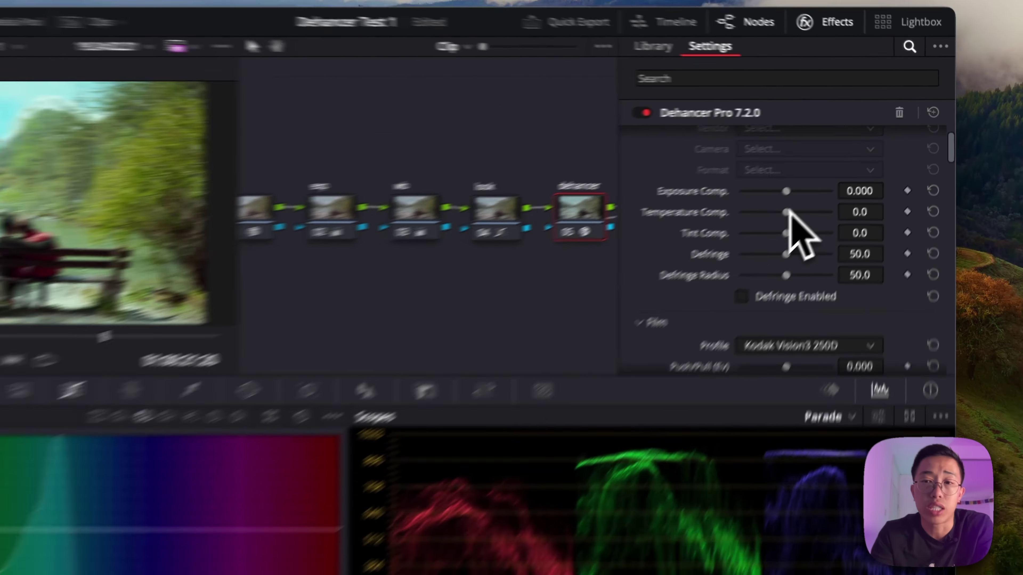
scroll(711, 268, up, 2)
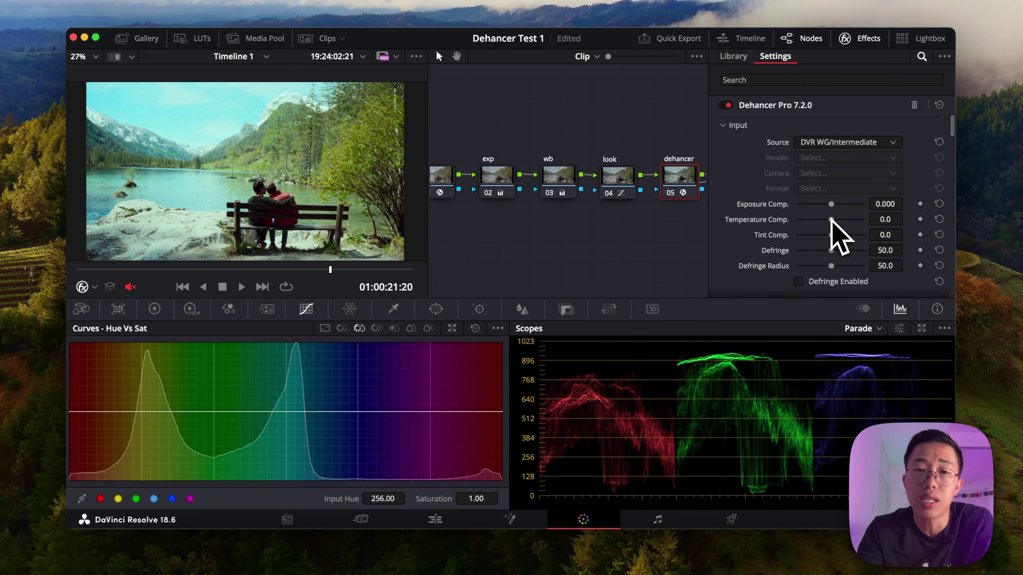
click(487, 177)
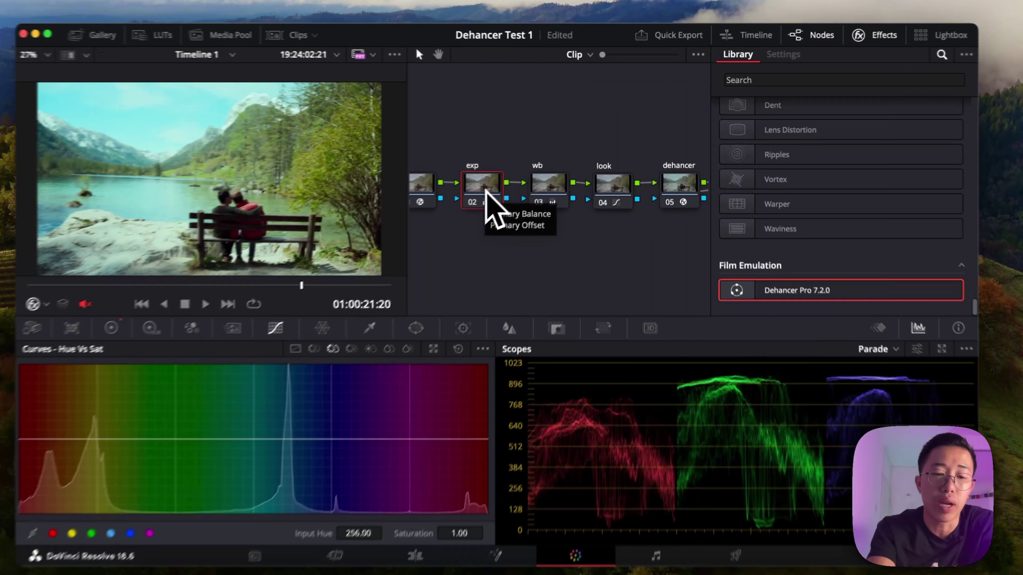
key(super+d)
key(super+d)
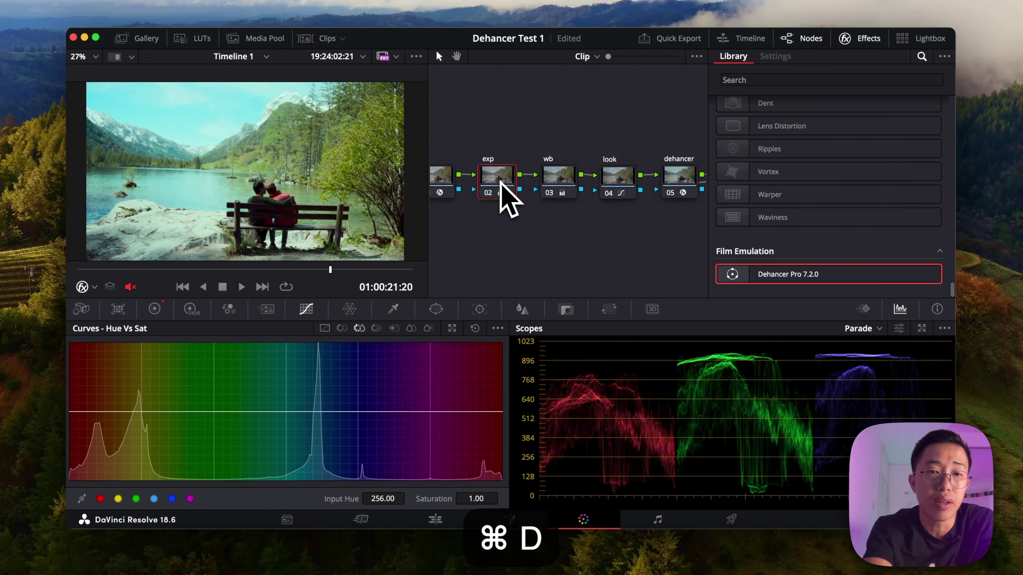
scroll(771, 201, up, 15)
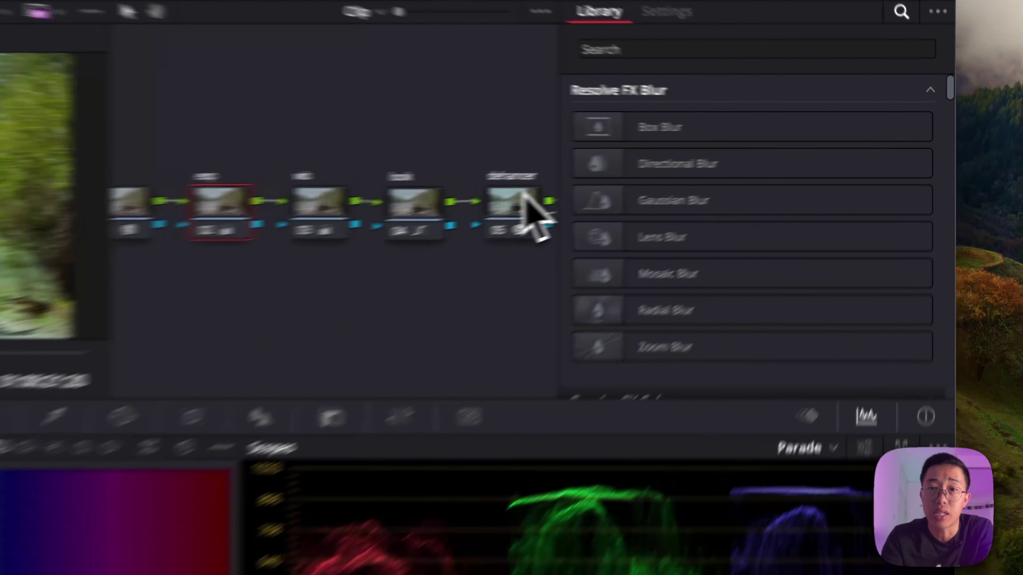
click(679, 176)
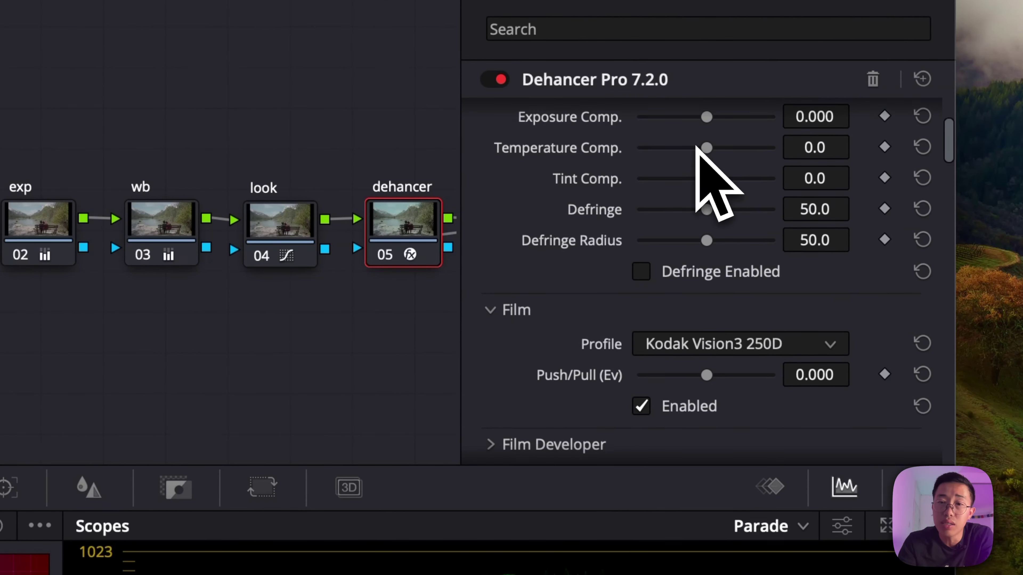
scroll(701, 169, down, 4)
- Pick Fujichrome Velvia 50 as the film profile and pull Push/Pull slightly negative, about -0.018 Ev
click(685, 222)
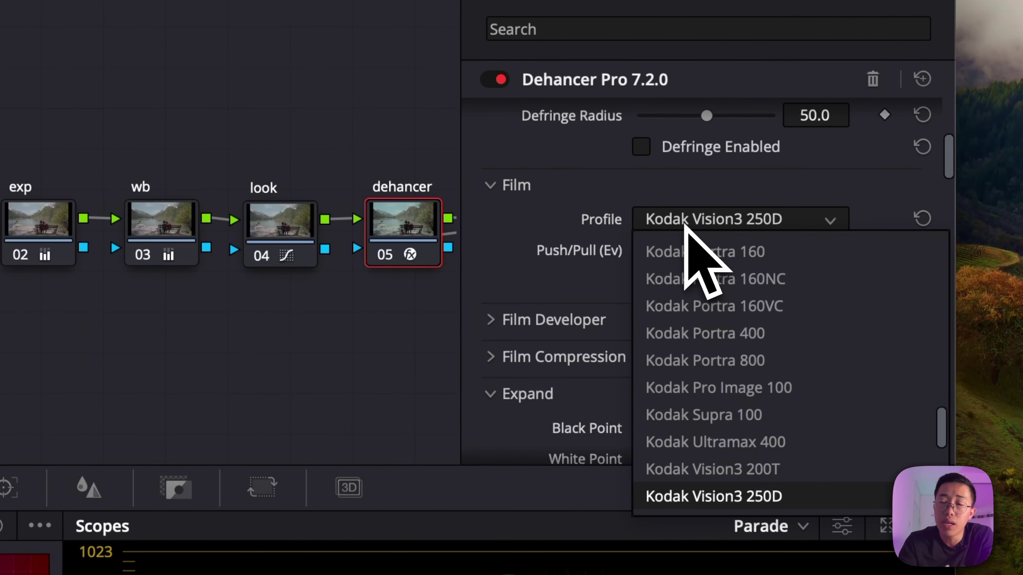
scroll(724, 323, up, 10)
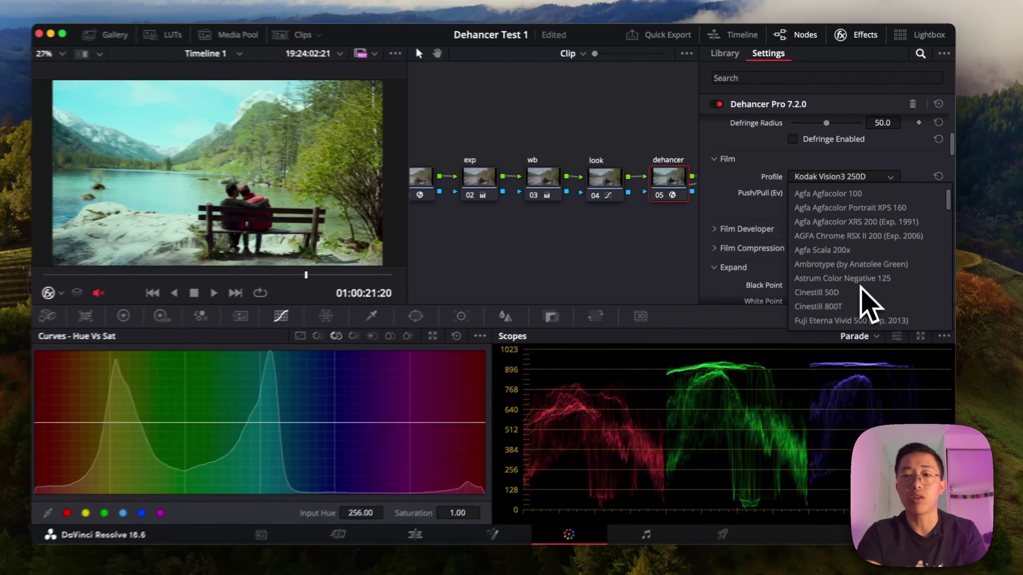
scroll(862, 287, up, 1)
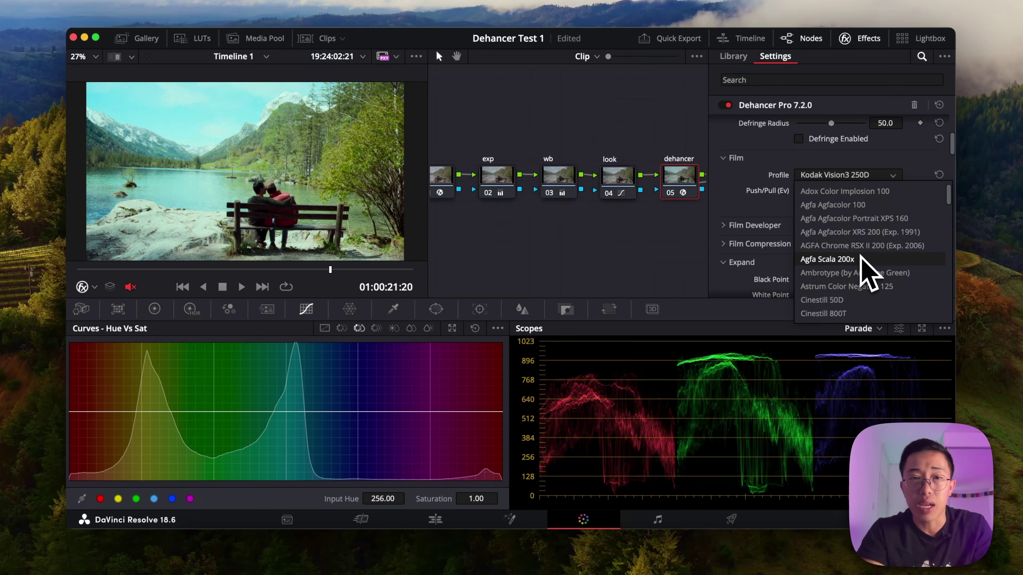
scroll(856, 256, down, 10)
scroll(856, 256, up, 2)
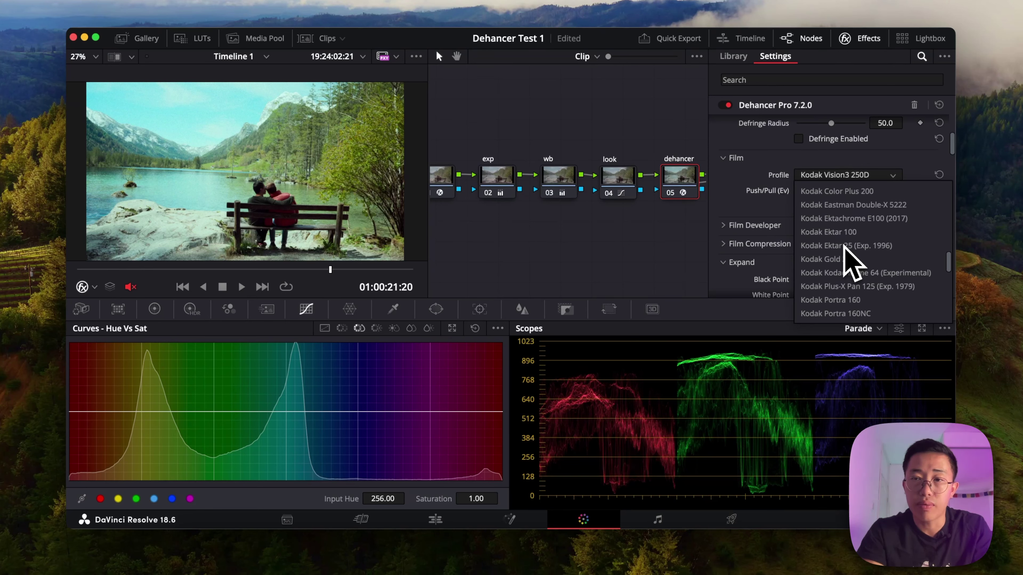
scroll(845, 246, up, 4)
scroll(844, 246, up, 6)
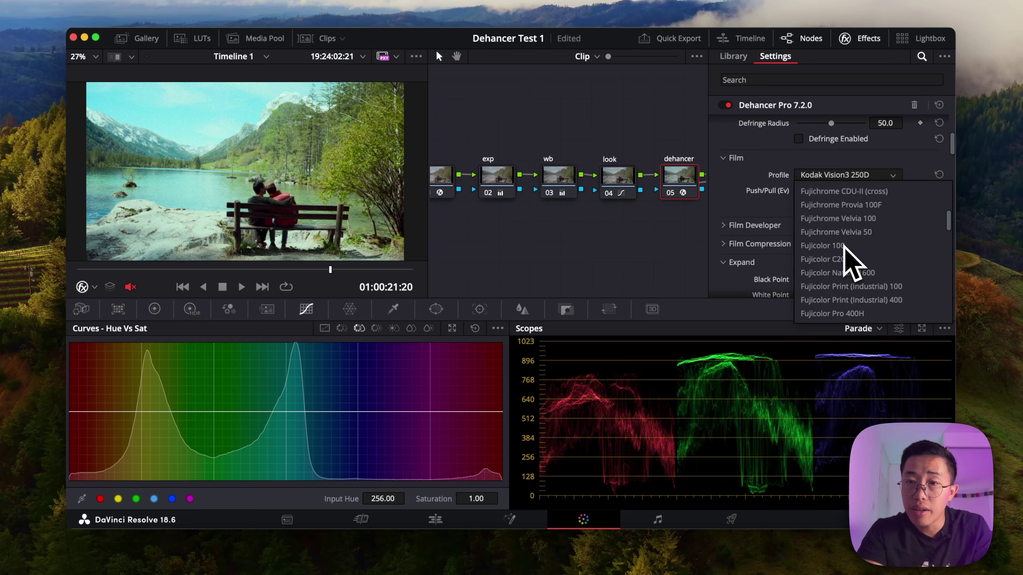
click(842, 236)
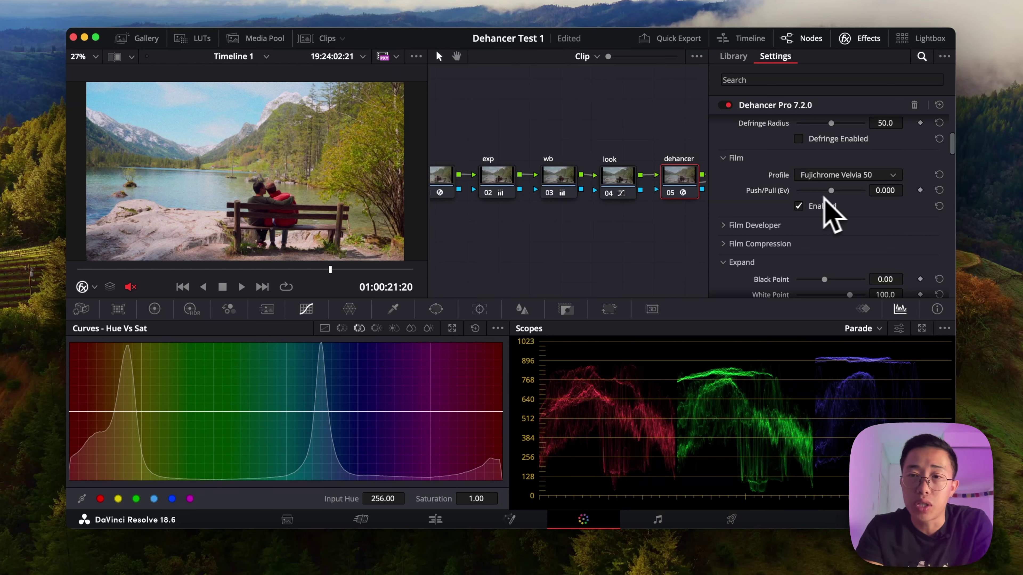
mouse_move(832, 192)
mouse_down()
mouse_move(815, 193)
mouse_move(842, 192)
mouse_move(806, 195)
mouse_move(847, 194)
mouse_move(822, 194)
mouse_move(830, 195)
mouse_up()
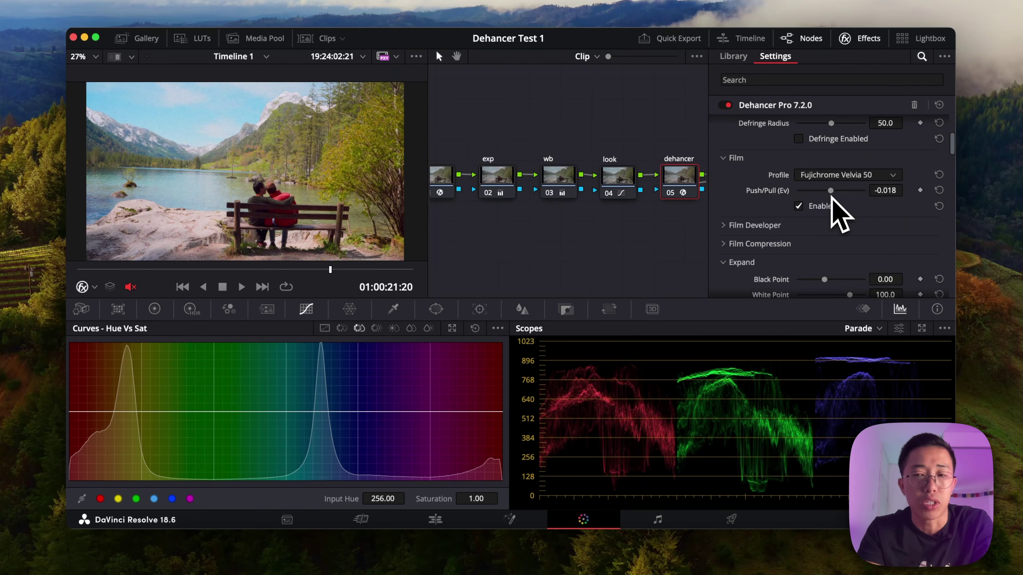
- Nudge the film Push/Pull back near zero and expand the Film Developer settings
drag(832, 192, 834, 192)
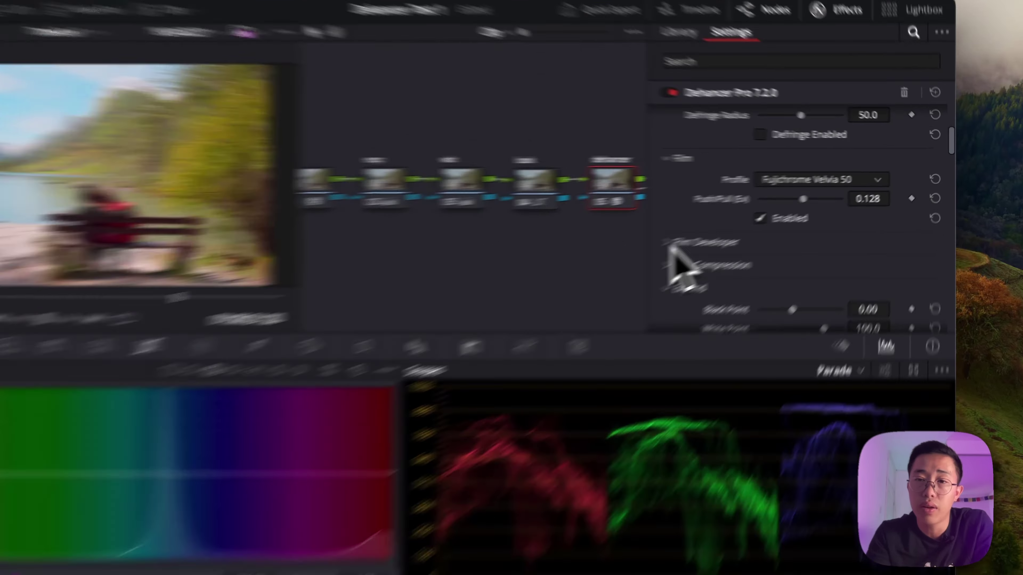
click(730, 225)
scroll(735, 225, down, 3)
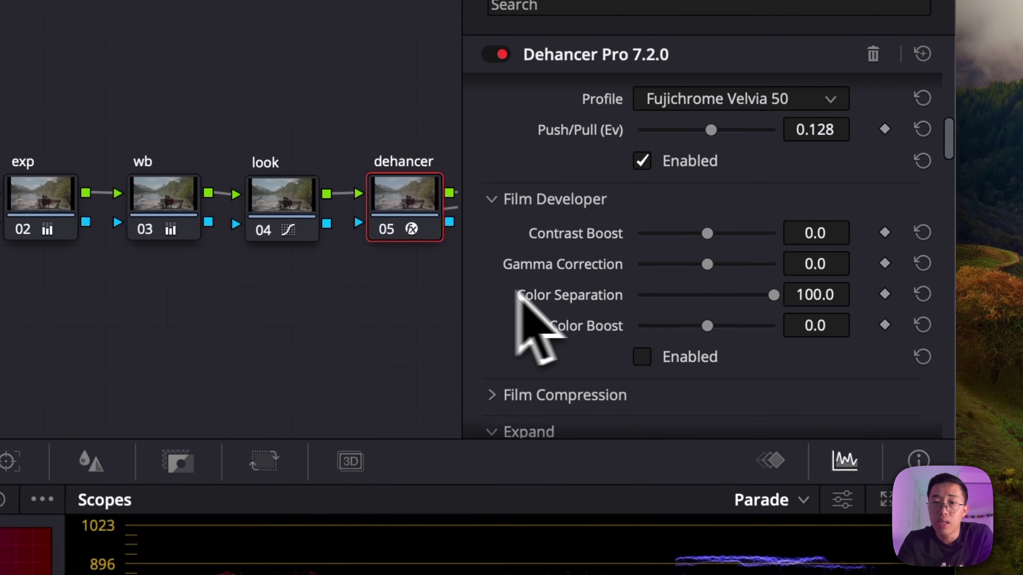
scroll(582, 274, down, 3)
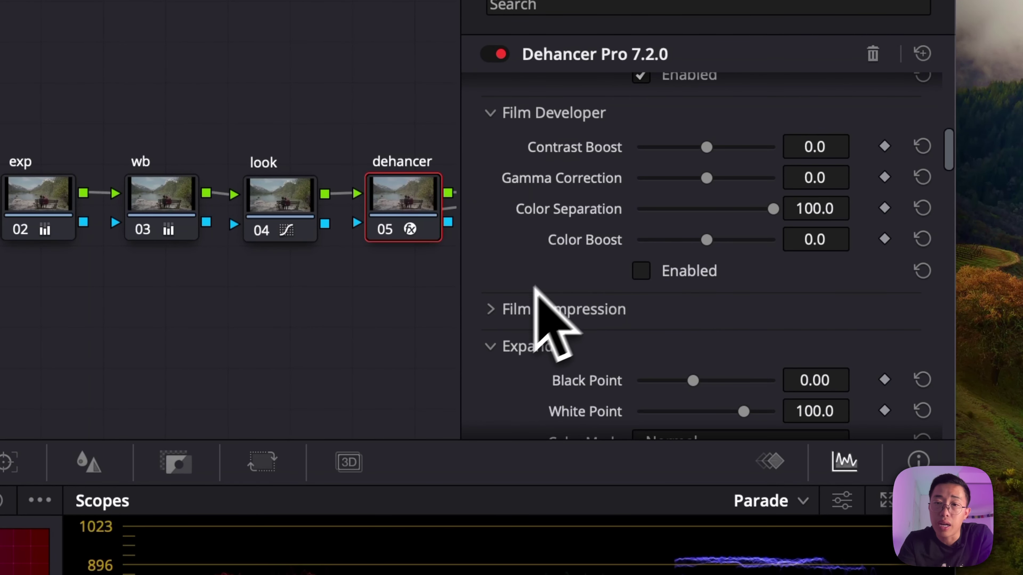
- Expand Film Compression and scroll to Print, left on Linear with Exposure 0.000, Saturation 100.0
click(496, 309)
scroll(496, 311, down, 4)
scroll(496, 311, up, 4)
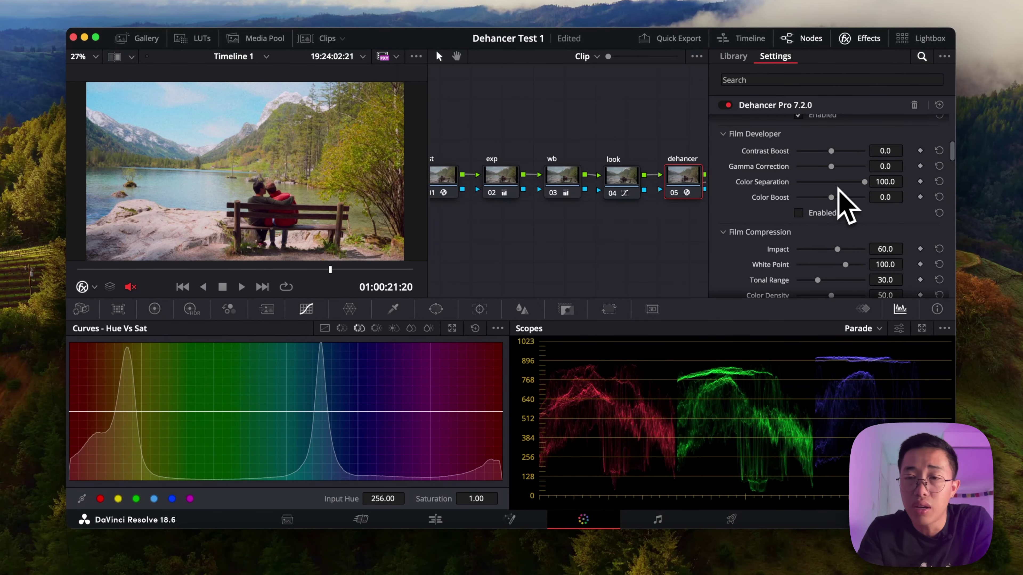
scroll(837, 187, down, 5)
scroll(838, 187, up, 4)
scroll(837, 187, down, 1)
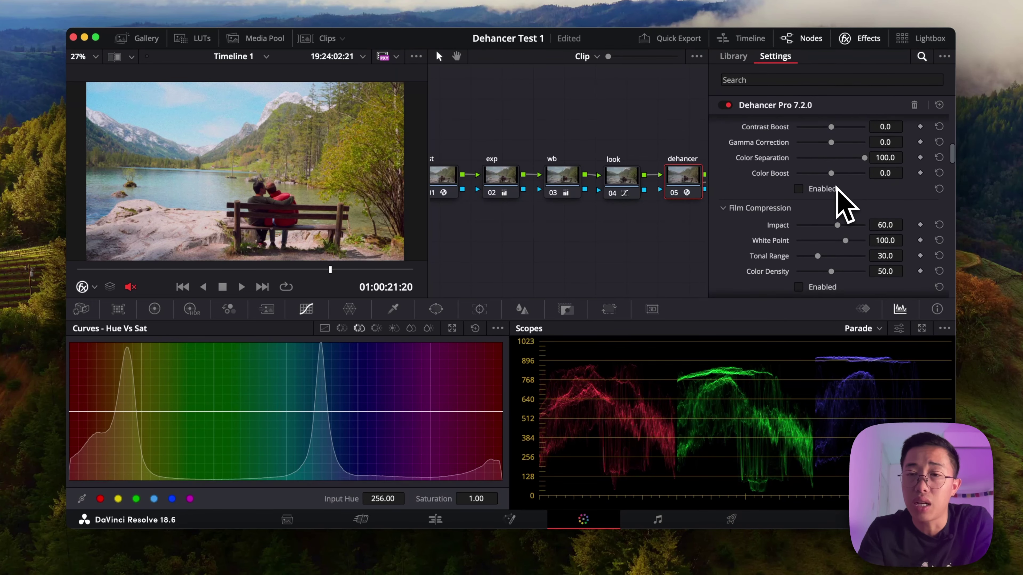
scroll(838, 189, down, 4)
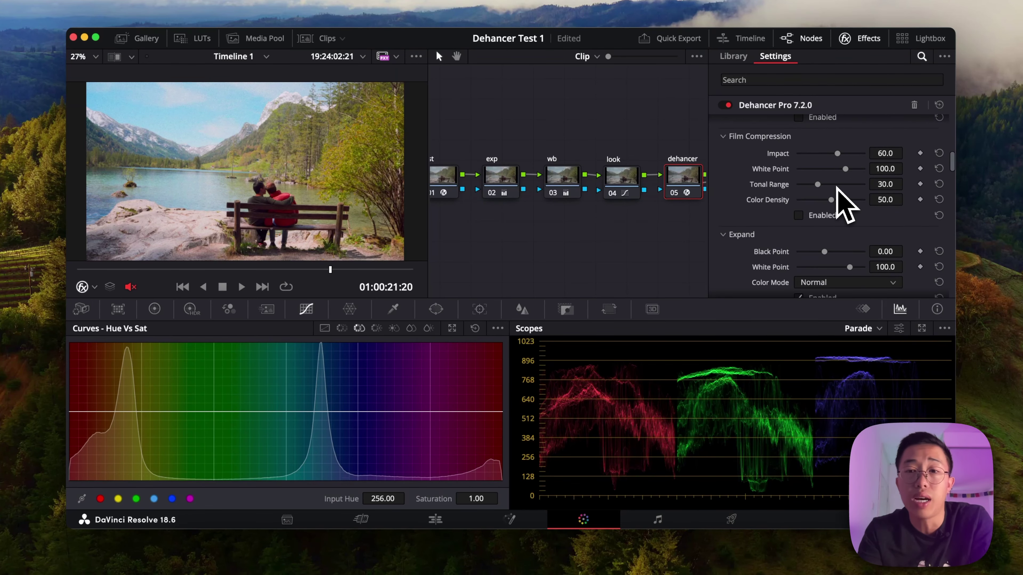
scroll(790, 192, down, 3)
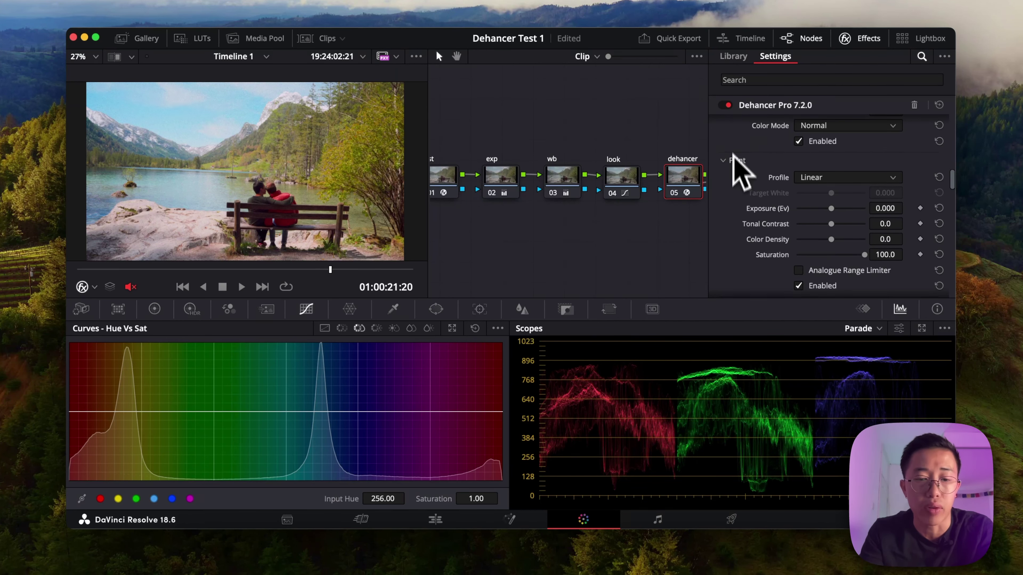
- Enlarge the viewer with Shift+F and toggle Dehancer Pro off and back on to compare
key(shift+f)
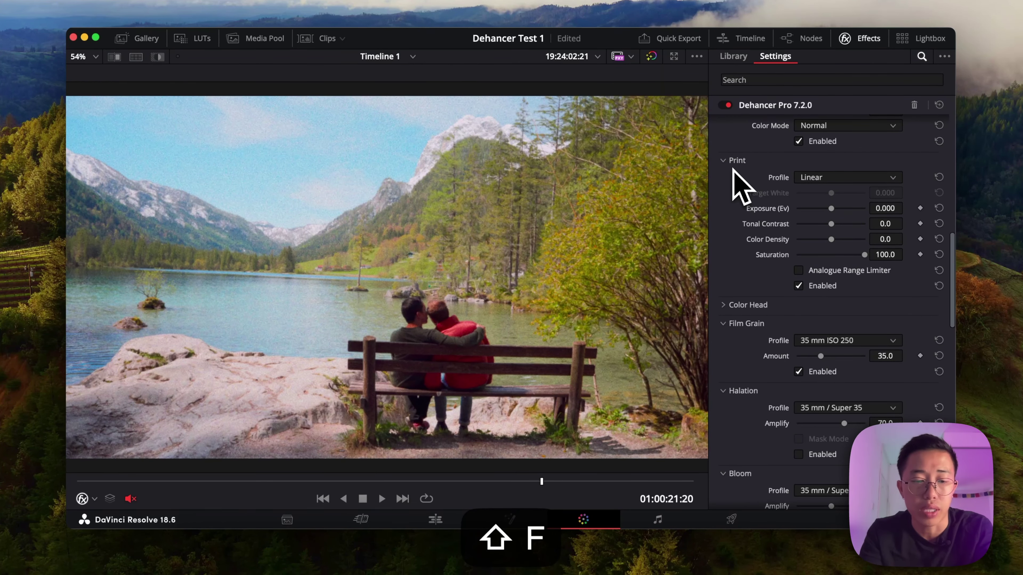
click(728, 106)
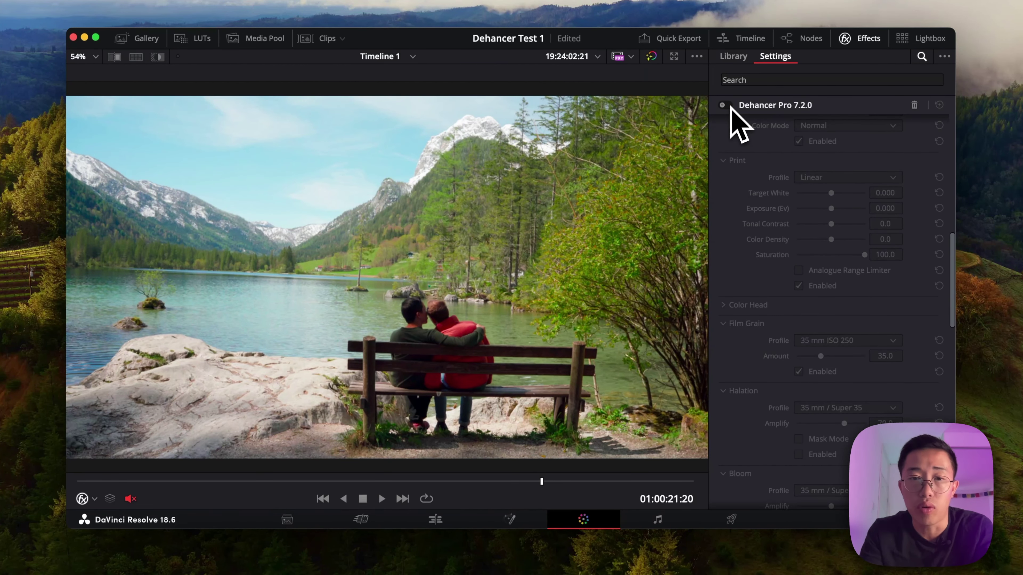
click(730, 106)
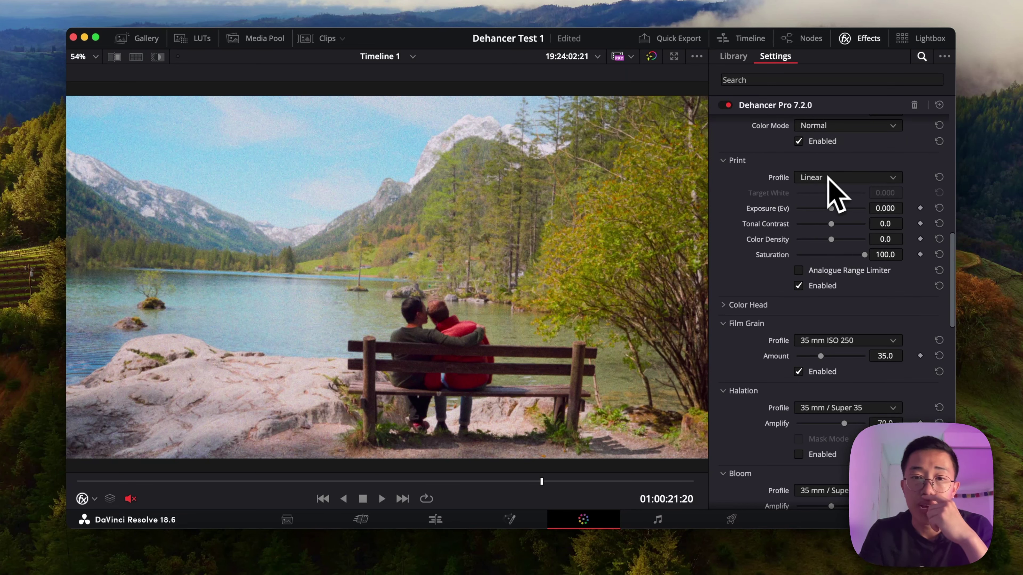
- Set the Print Profile to Fujifilm 3513 Print film
scroll(824, 183, up, 5)
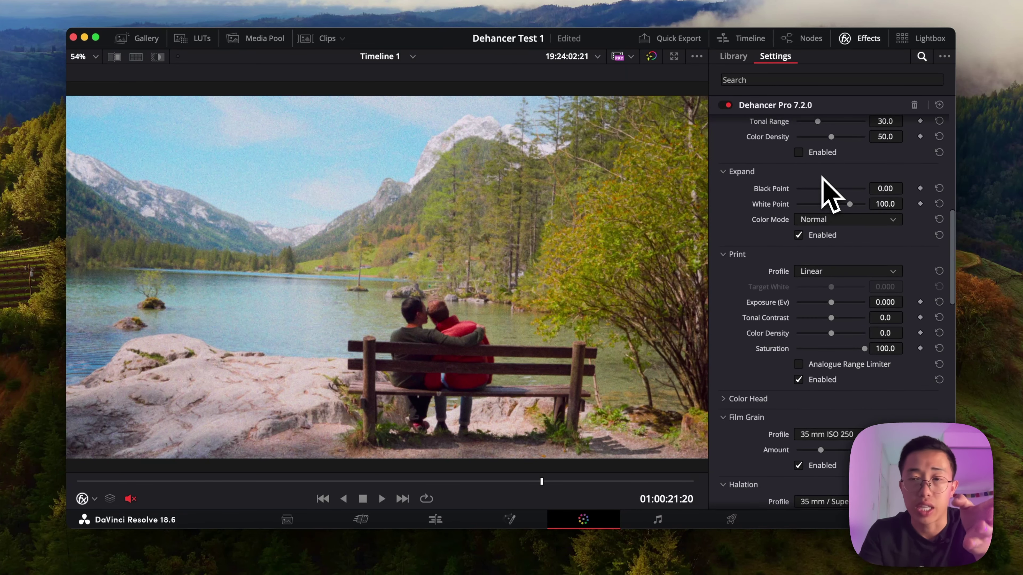
scroll(825, 191, down, 3)
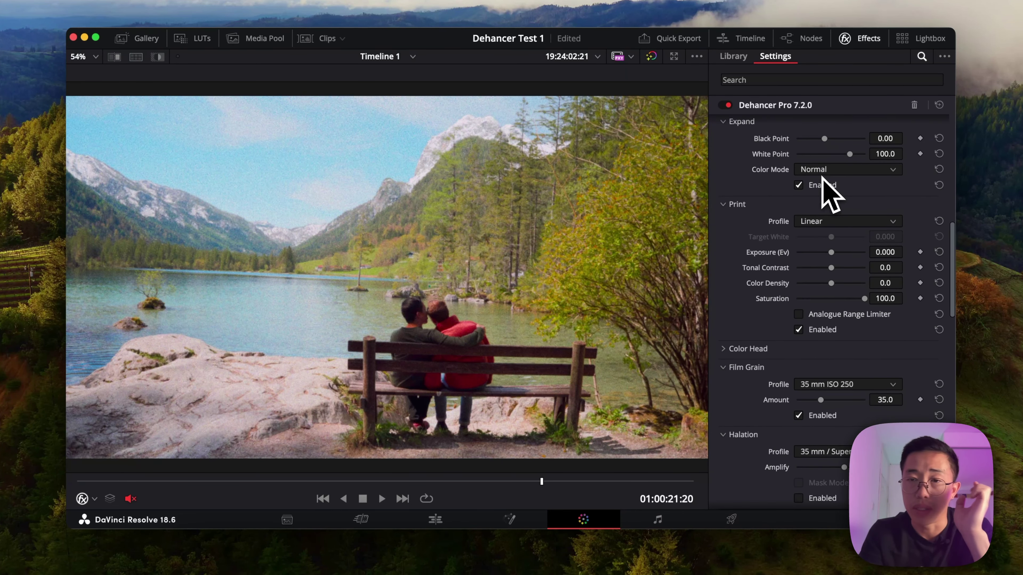
click(819, 222)
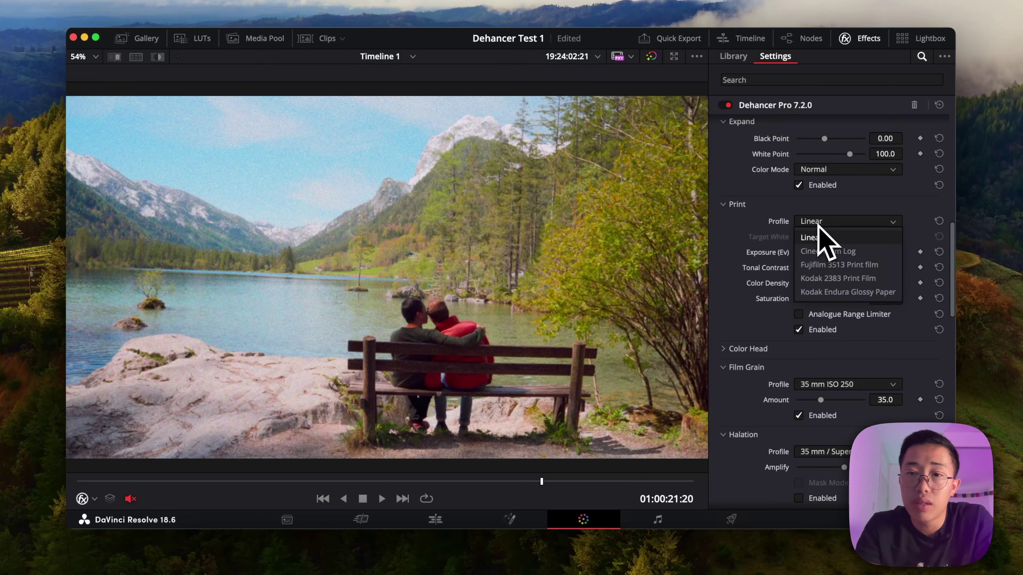
click(817, 224)
click(816, 225)
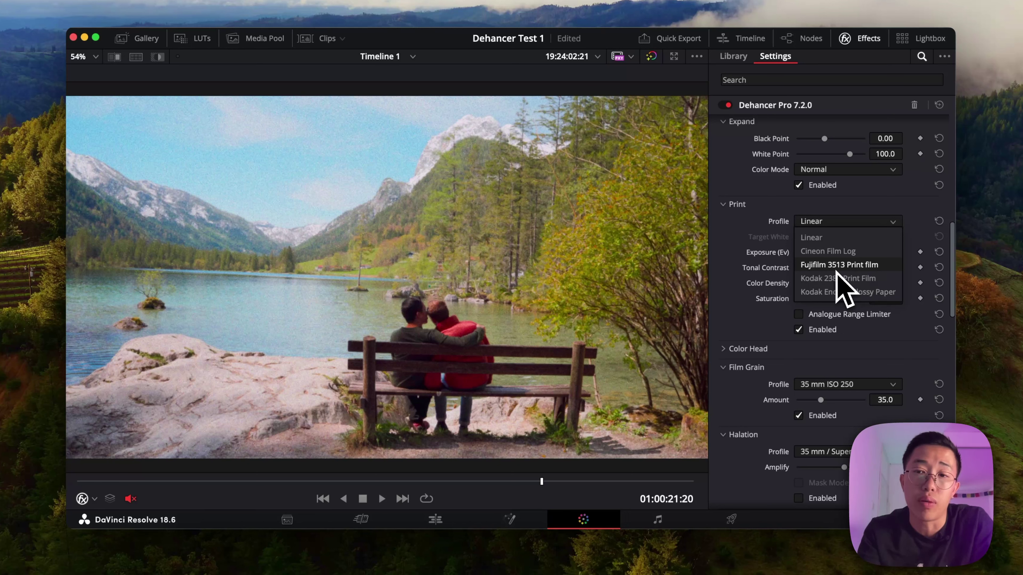
click(839, 265)
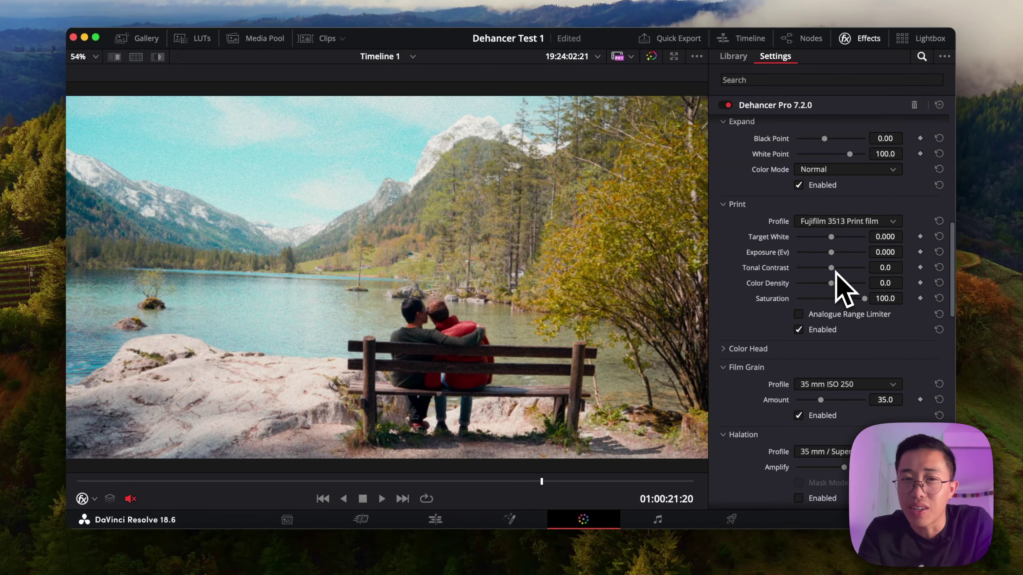
click(834, 223)
click(836, 227)
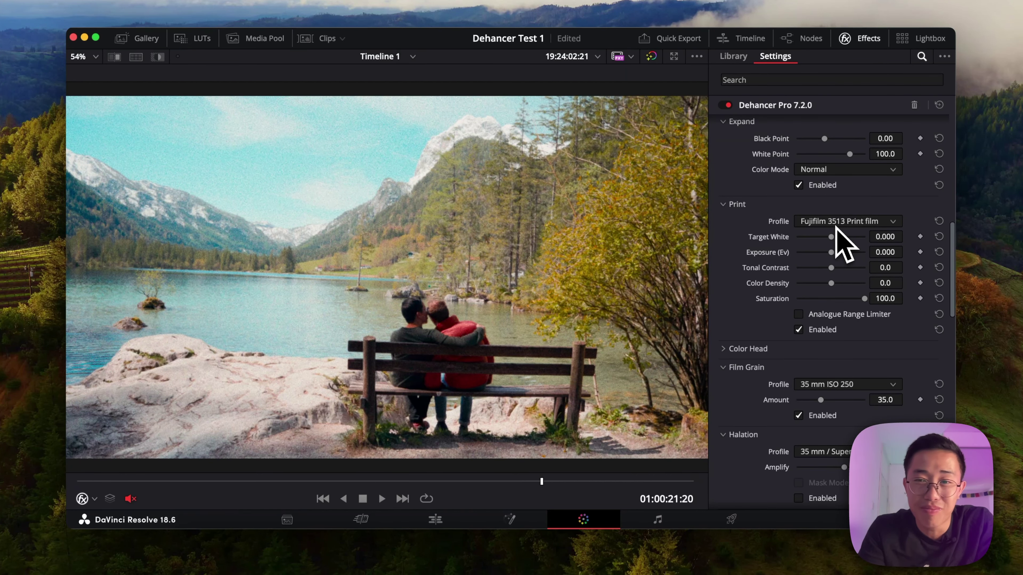
- Compare Cineon Film Log, Kodak 2383 and Kodak Endura Glossy Paper prints, returning to Fujifilm 3513
click(835, 228)
click(825, 253)
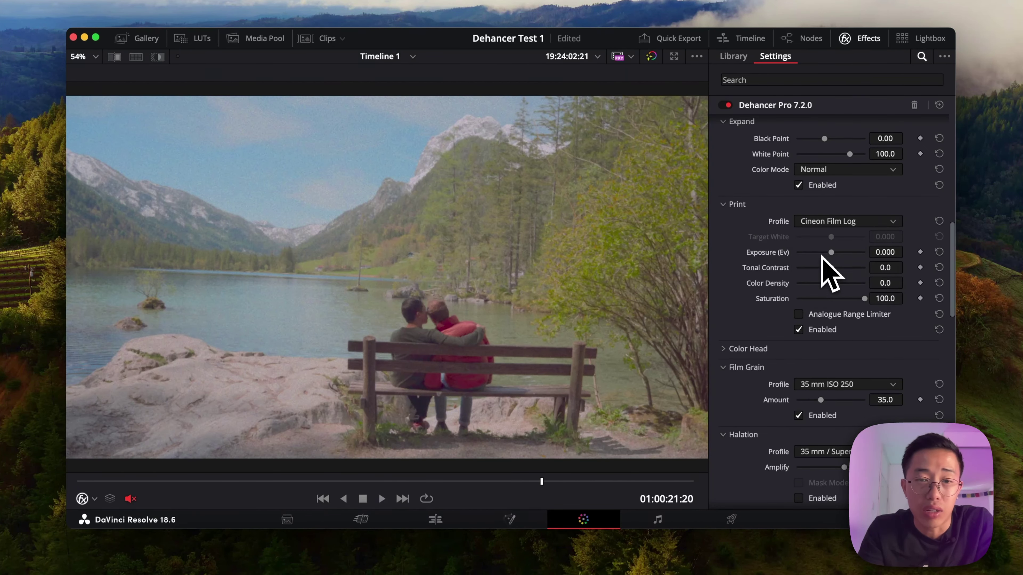
click(821, 223)
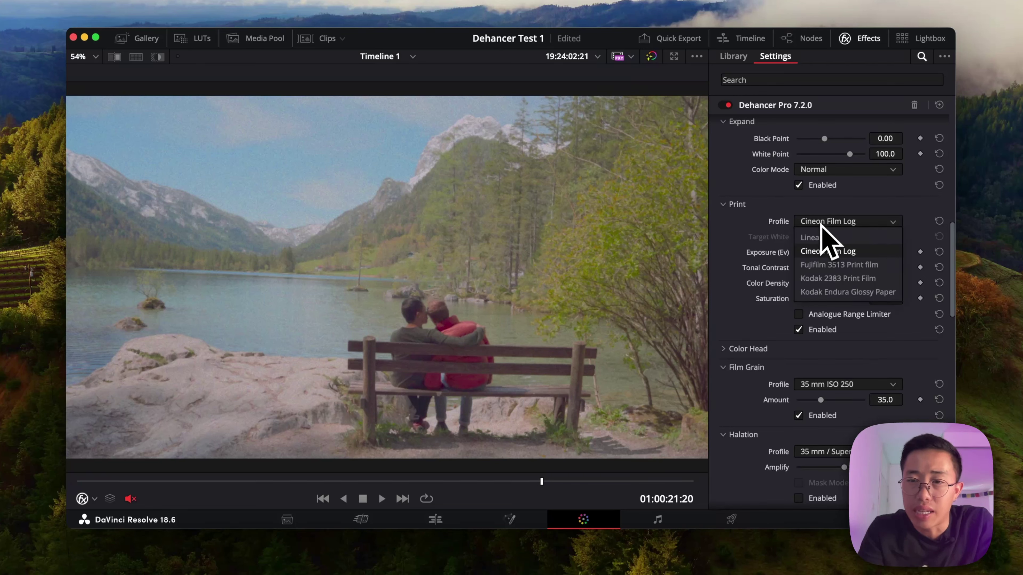
click(832, 279)
click(824, 224)
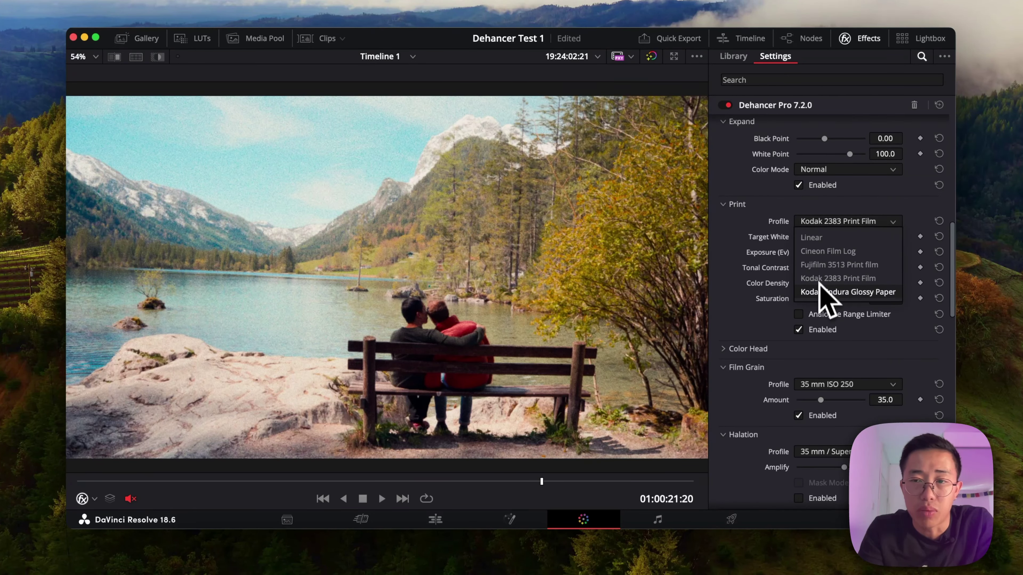
click(818, 292)
click(822, 225)
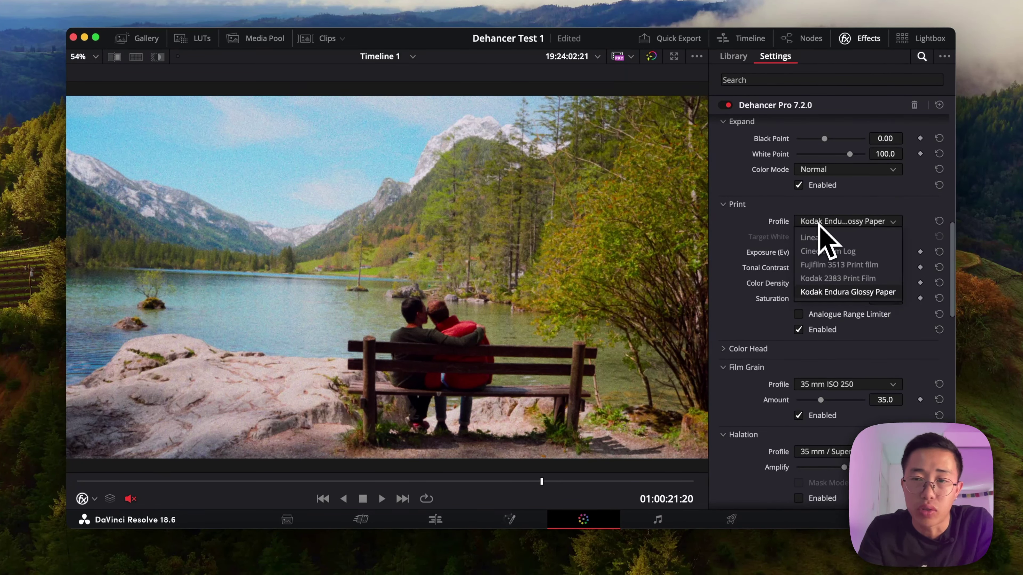
click(821, 268)
click(826, 223)
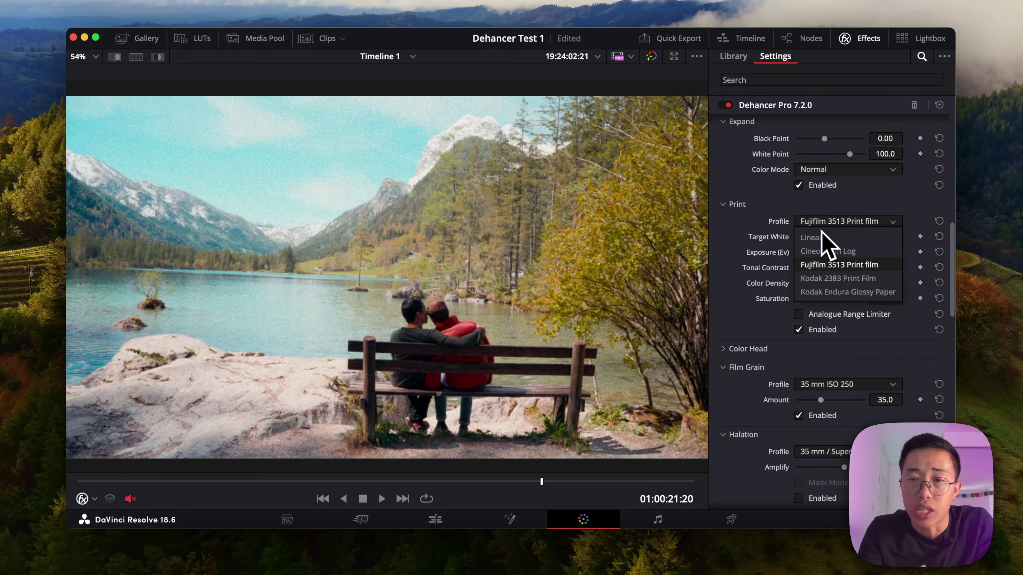
click(830, 254)
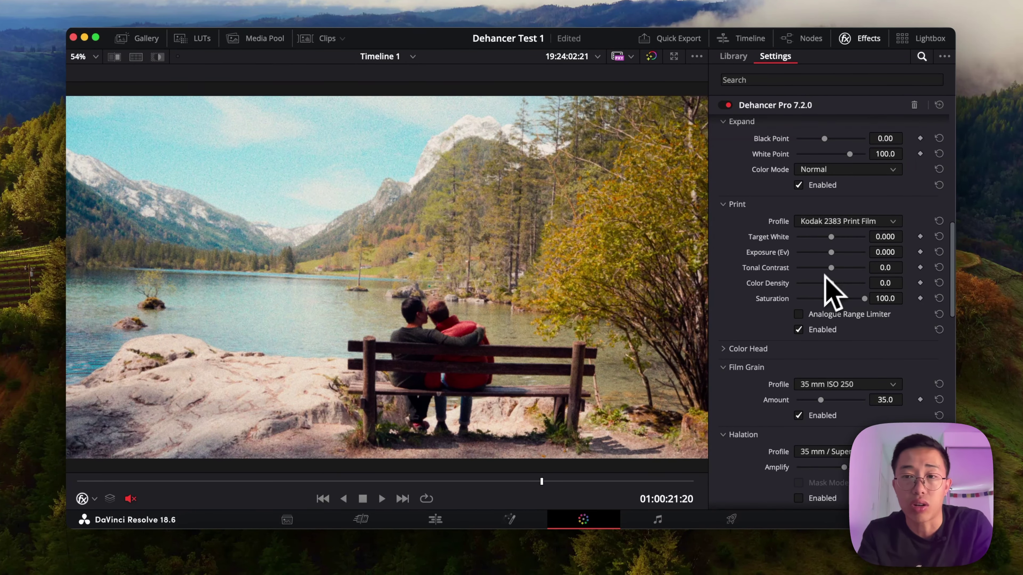
click(828, 221)
click(834, 268)
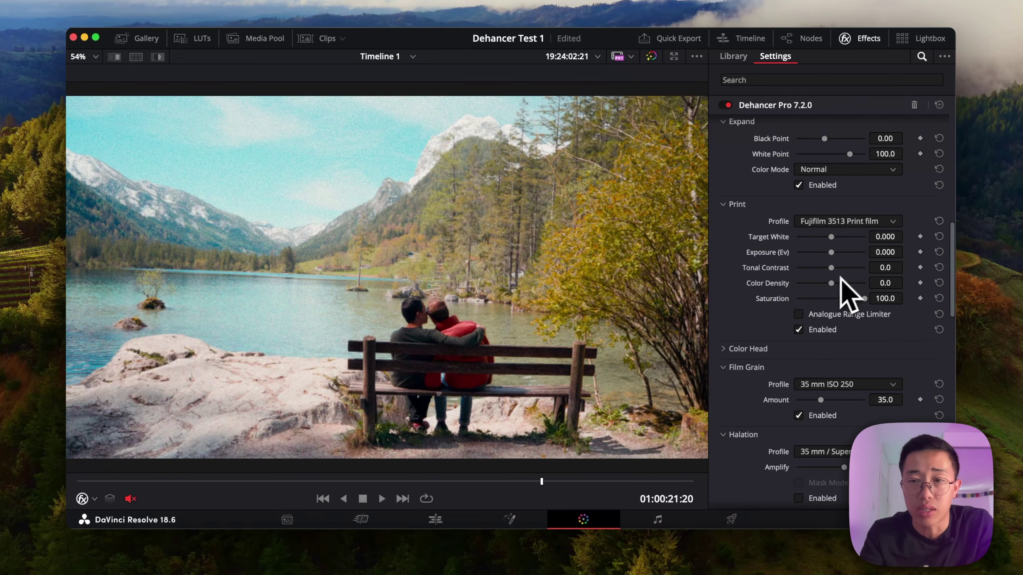
- Expand Color Head, compare the Fujifilm 3513 look with Dehancer off and on, then scroll to Film Grain
scroll(840, 306, down, 2)
click(837, 304)
click(724, 106)
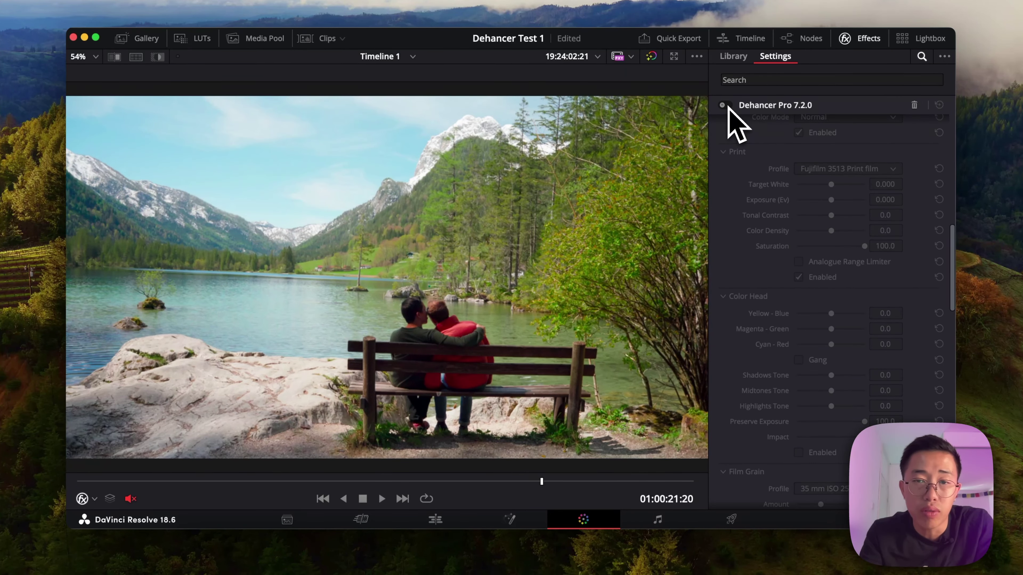
click(727, 106)
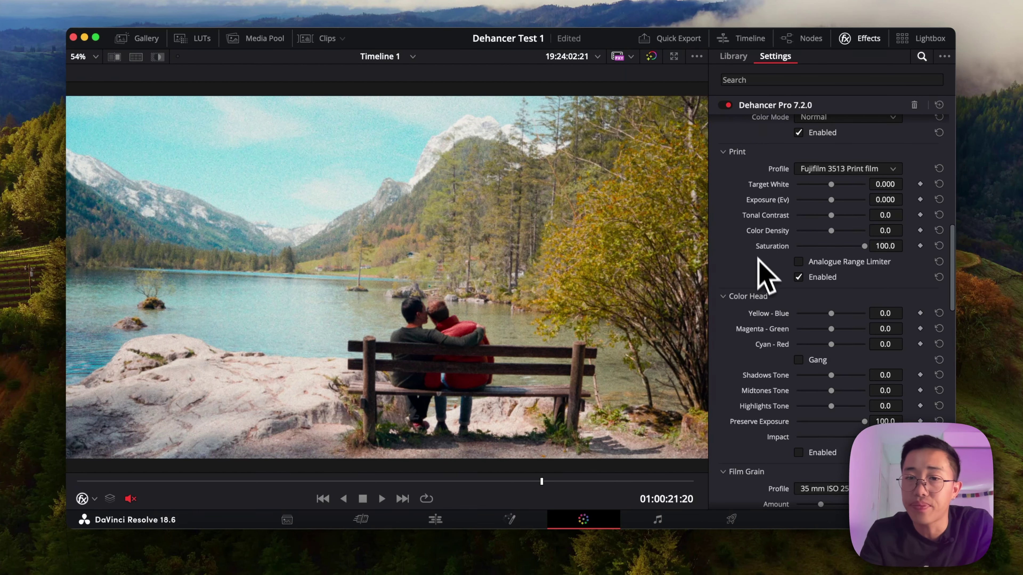
scroll(763, 279, down, 4)
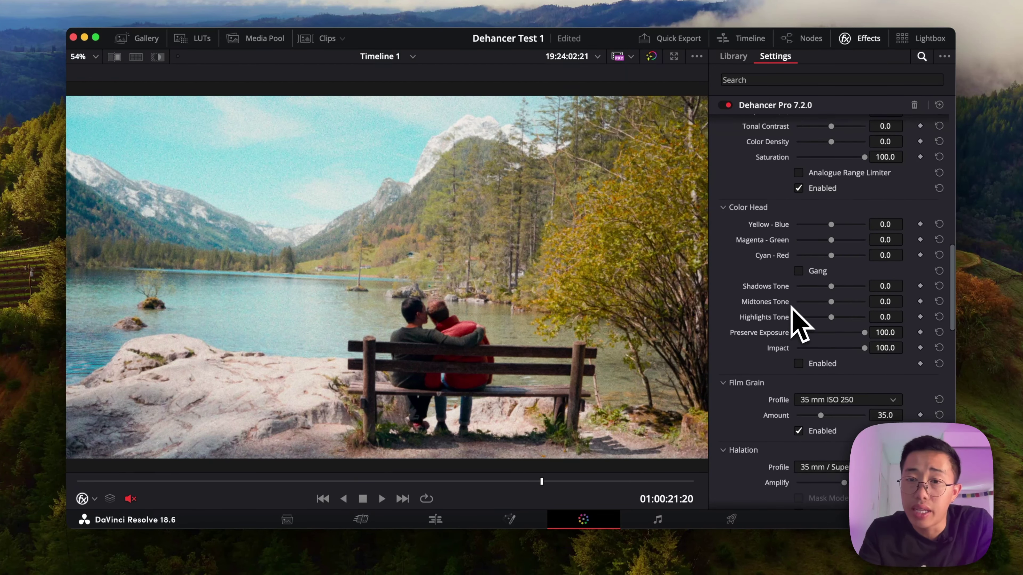
scroll(862, 271, down, 2)
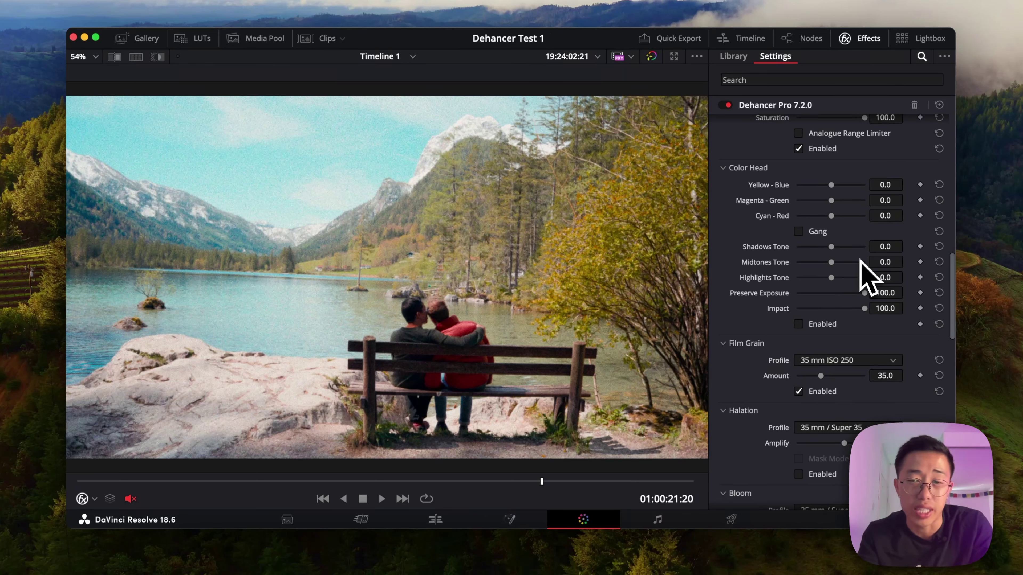
scroll(789, 312, down, 3)
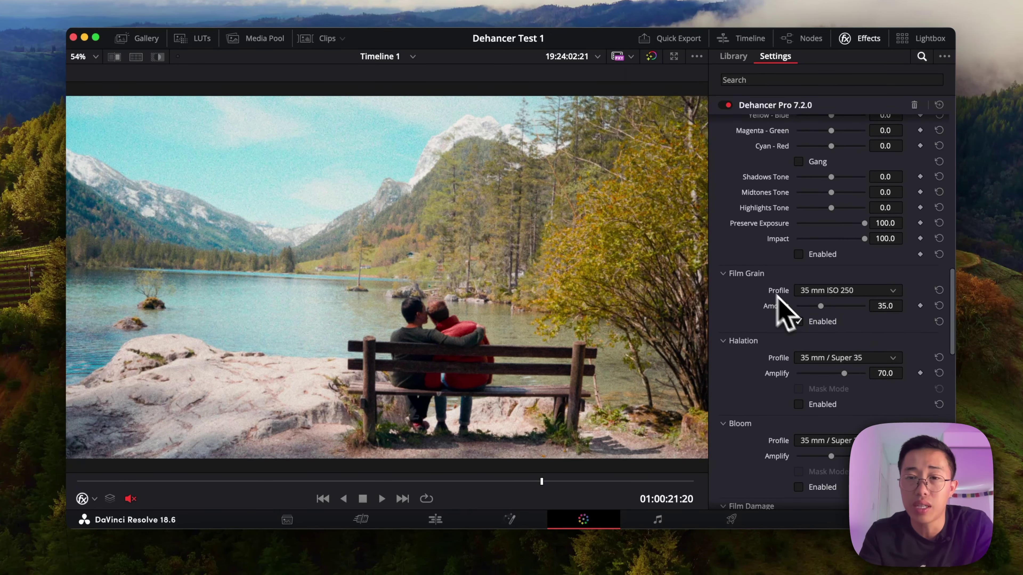
scroll(735, 288, down, 1)
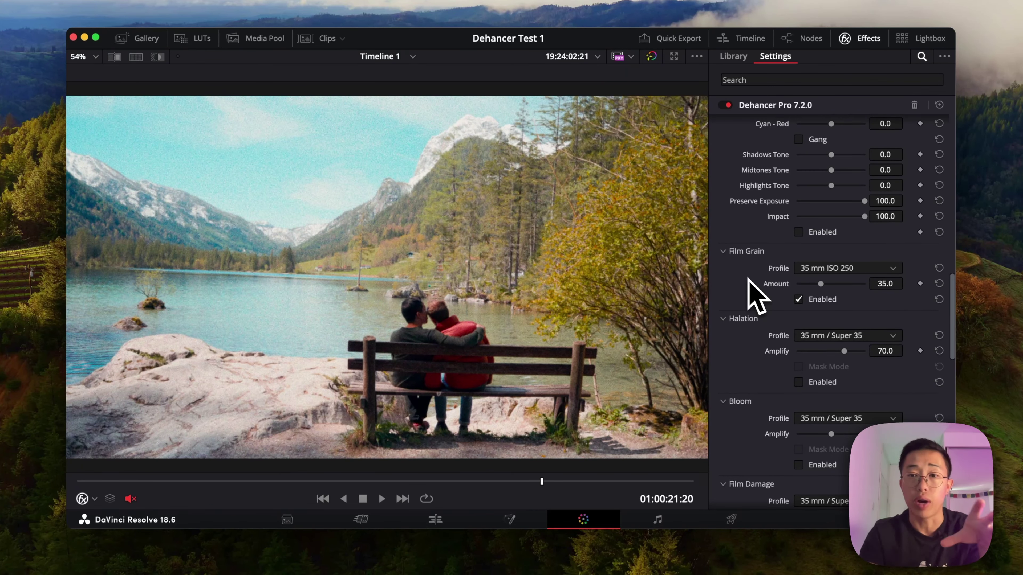
- Enable Film Grain and drag its Amount down to 0.0
click(829, 268)
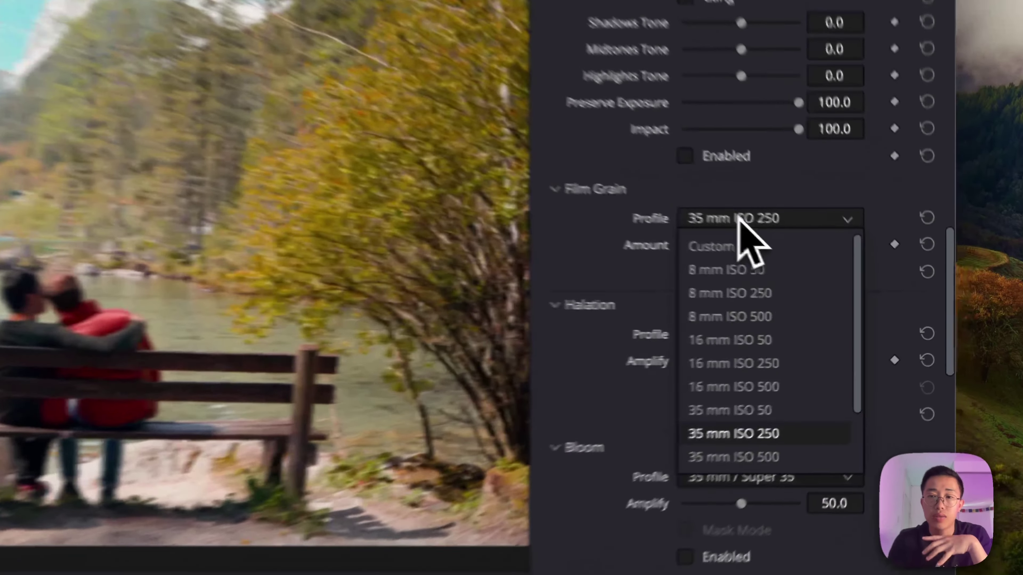
click(830, 268)
click(830, 268)
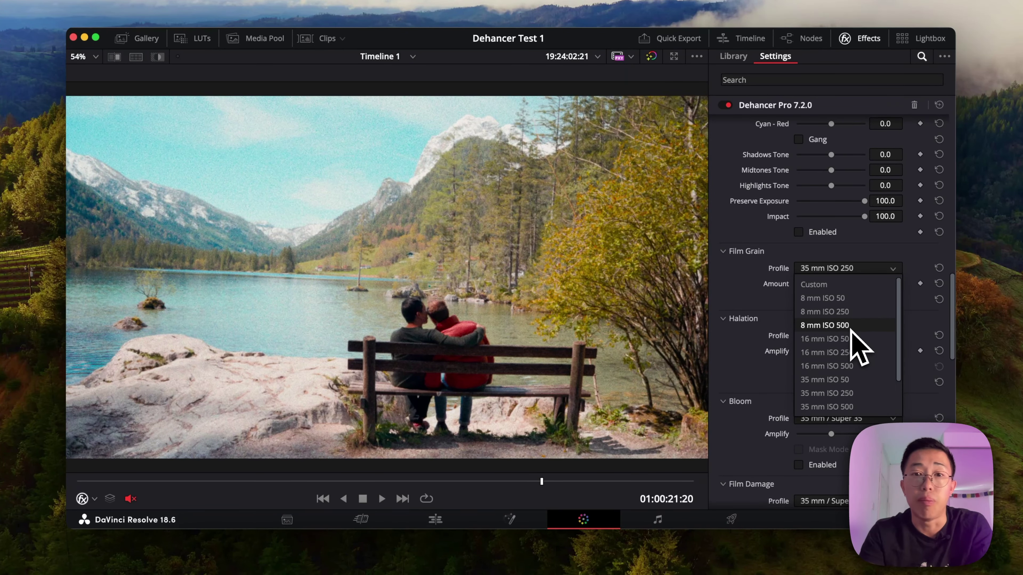
click(776, 293)
click(829, 298)
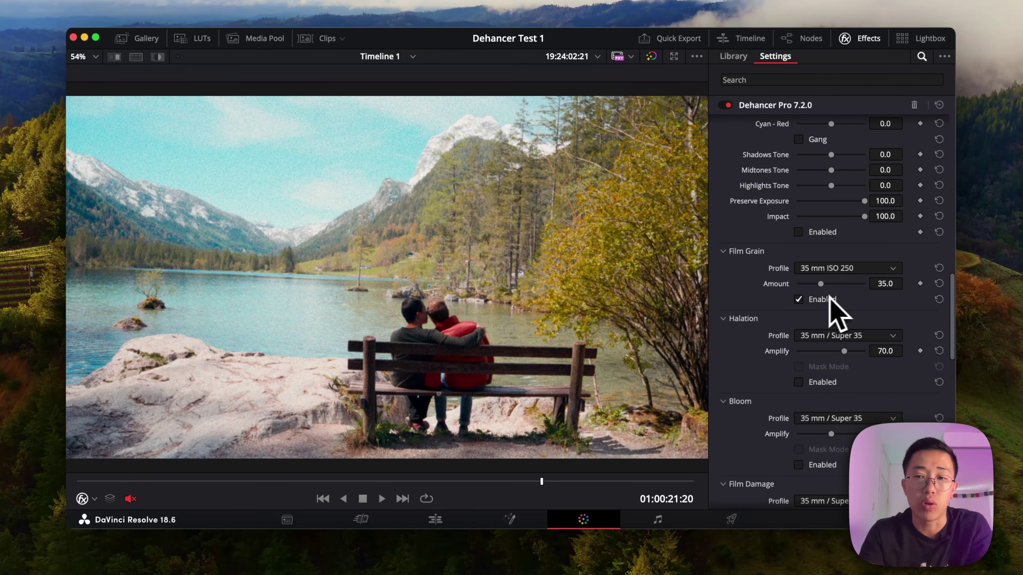
mouse_move(823, 284)
mouse_down()
mouse_move(801, 283)
mouse_move(849, 284)
mouse_move(797, 283)
mouse_move(826, 284)
mouse_up()
- Set the grain profile to 65 mm ISO 50
click(821, 272)
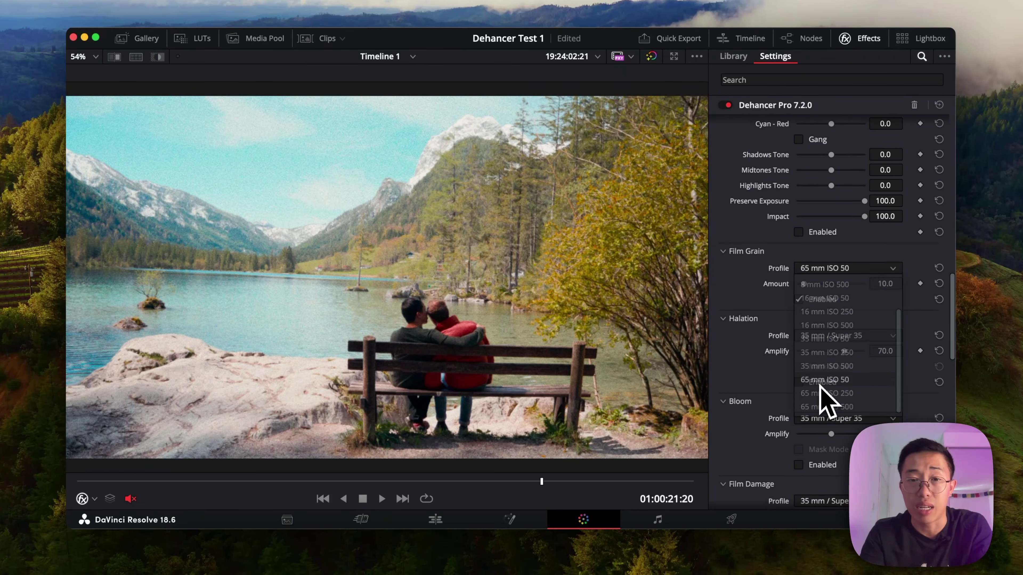
click(824, 393)
click(834, 257)
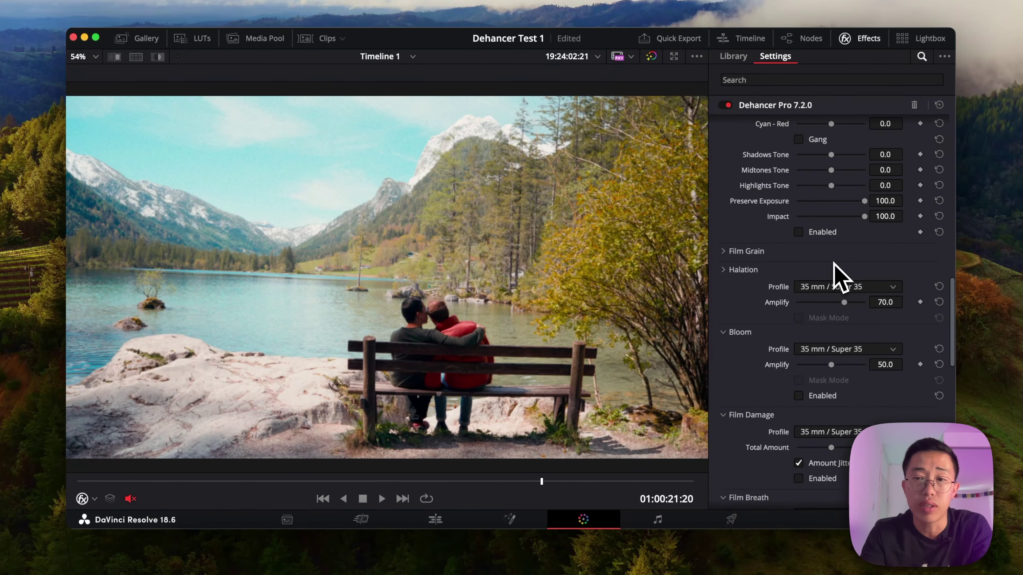
click(825, 270)
click(748, 251)
click(825, 268)
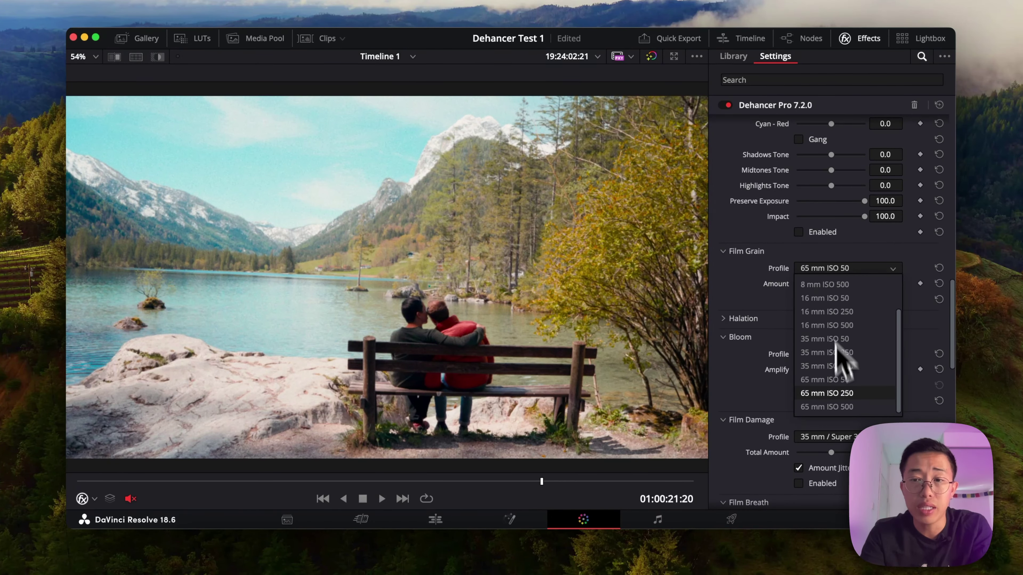
click(846, 381)
scroll(817, 290, up, 12)
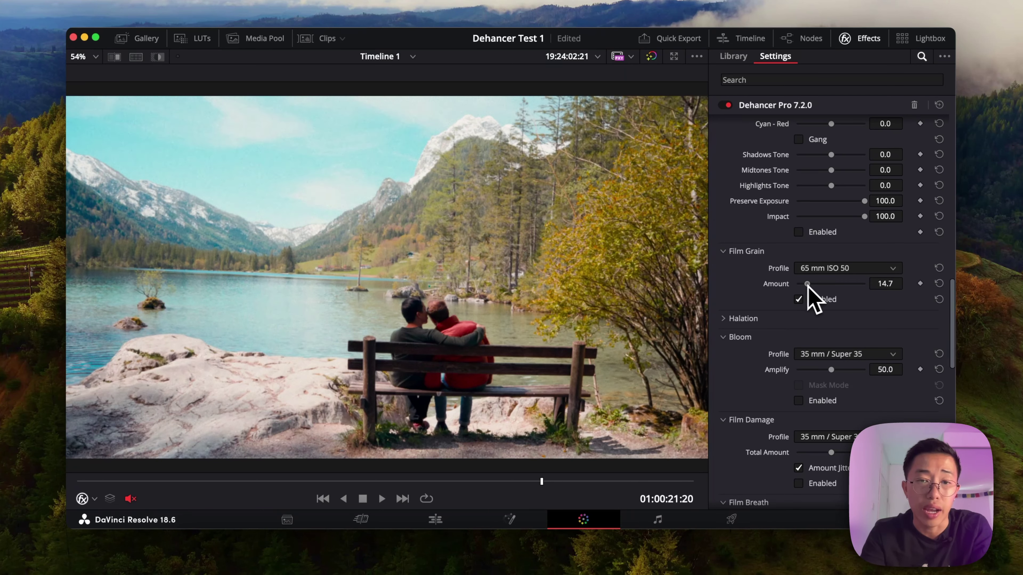
scroll(812, 298, down, 20)
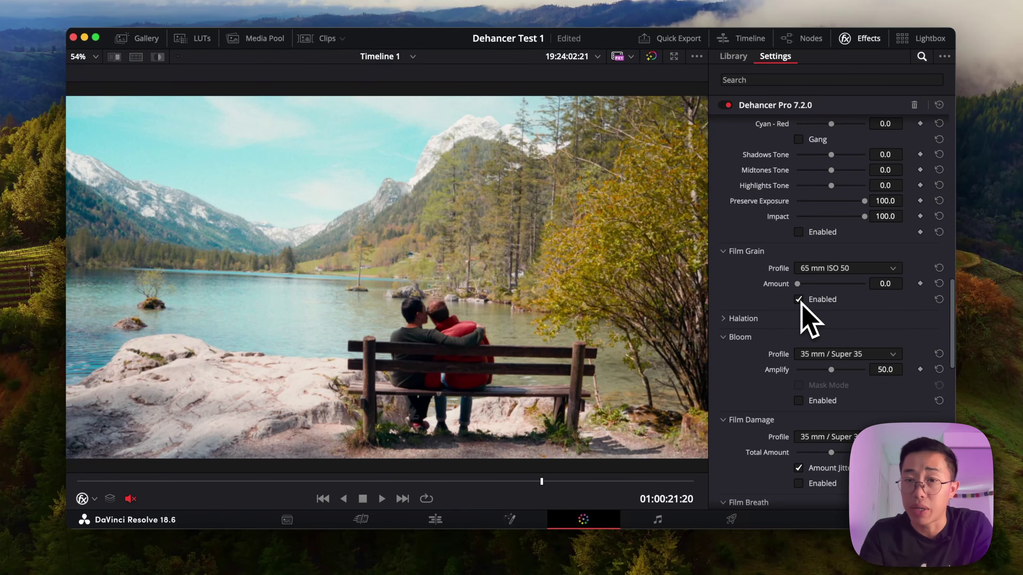
click(723, 319)
- Try the 8 mm / Super 8, 8 mm No Remjet and 16 mm No Remjet halation profiles
click(723, 319)
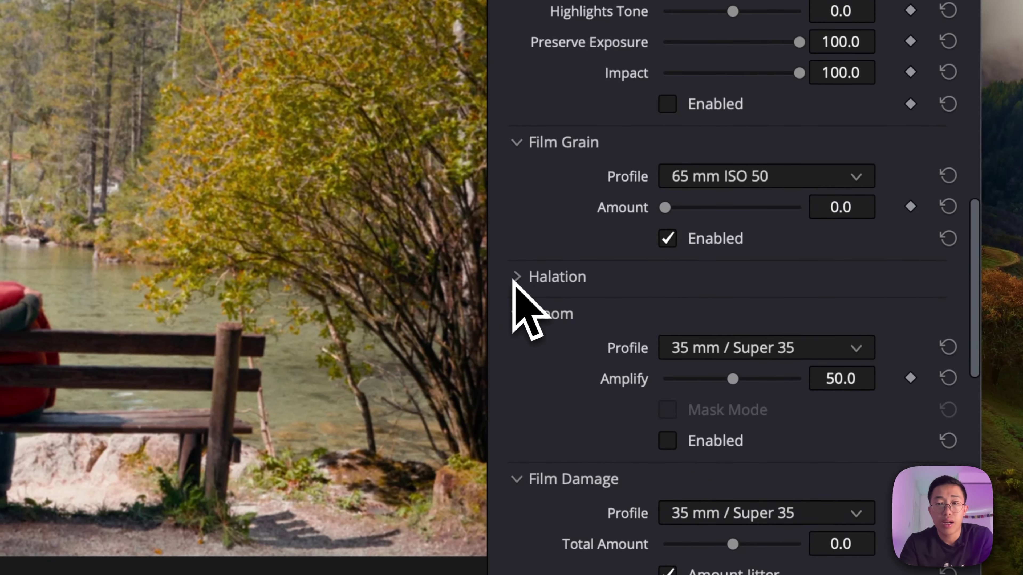
click(723, 318)
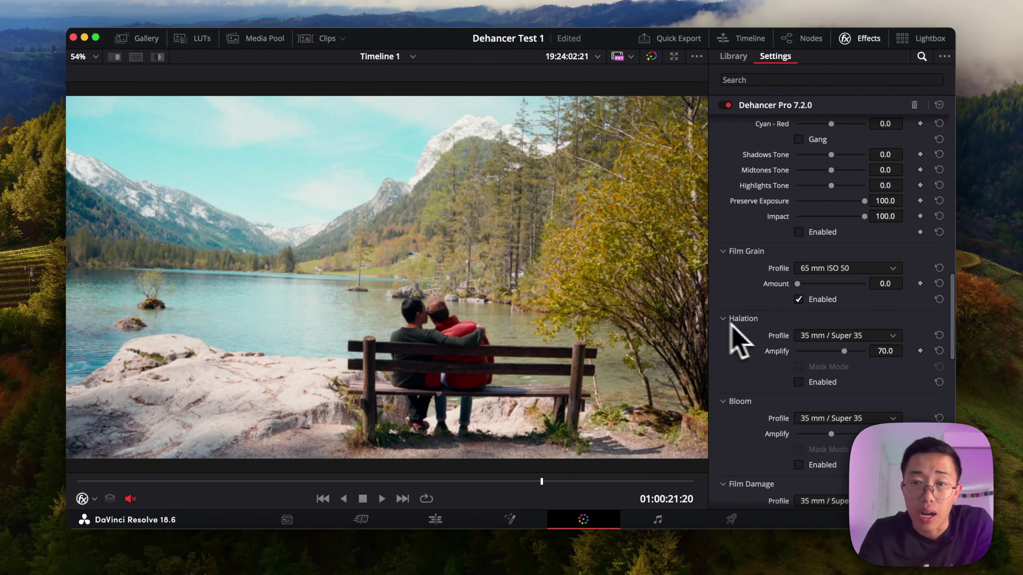
scroll(810, 363, down, 1)
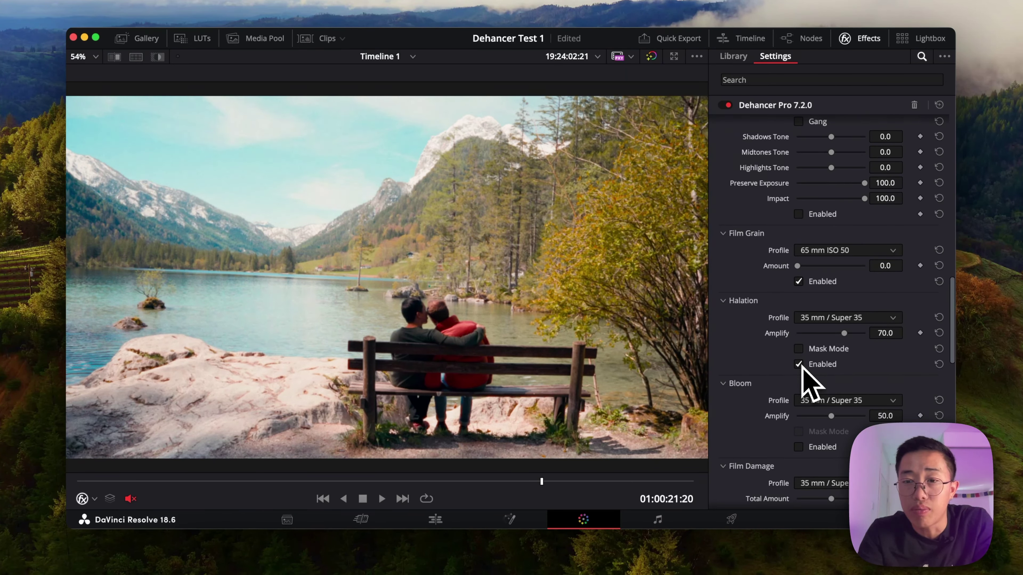
click(855, 319)
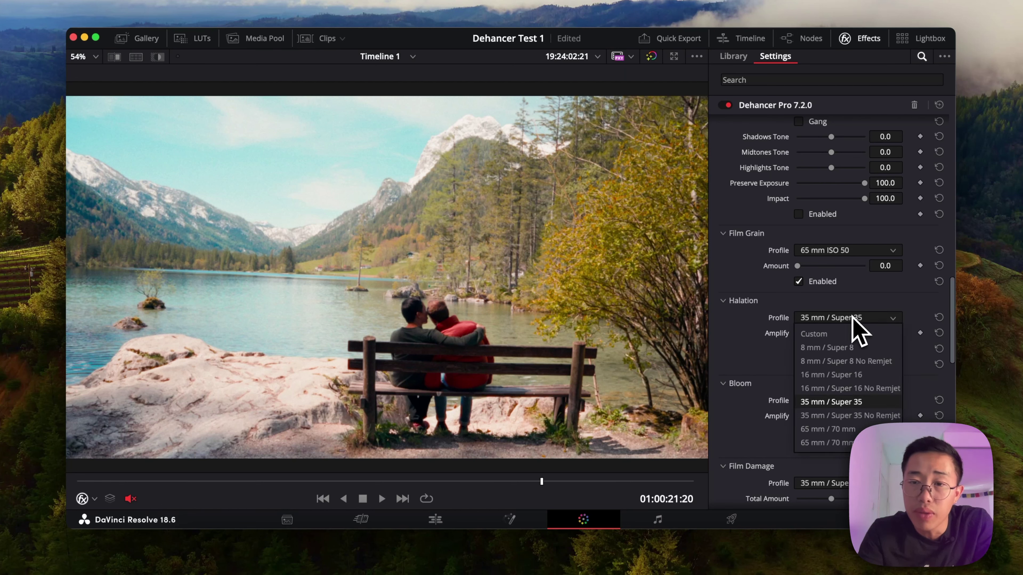
click(828, 349)
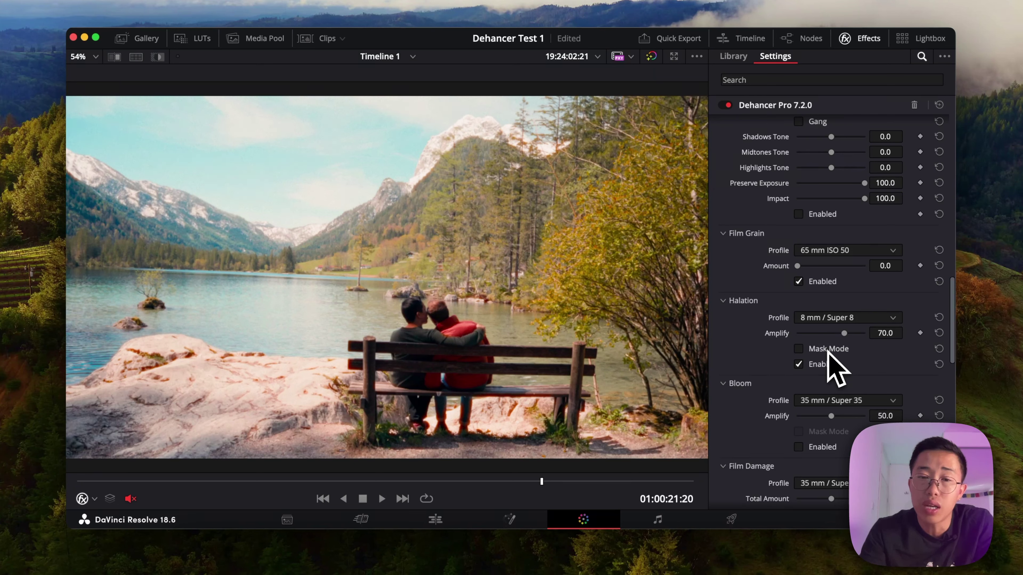
click(820, 318)
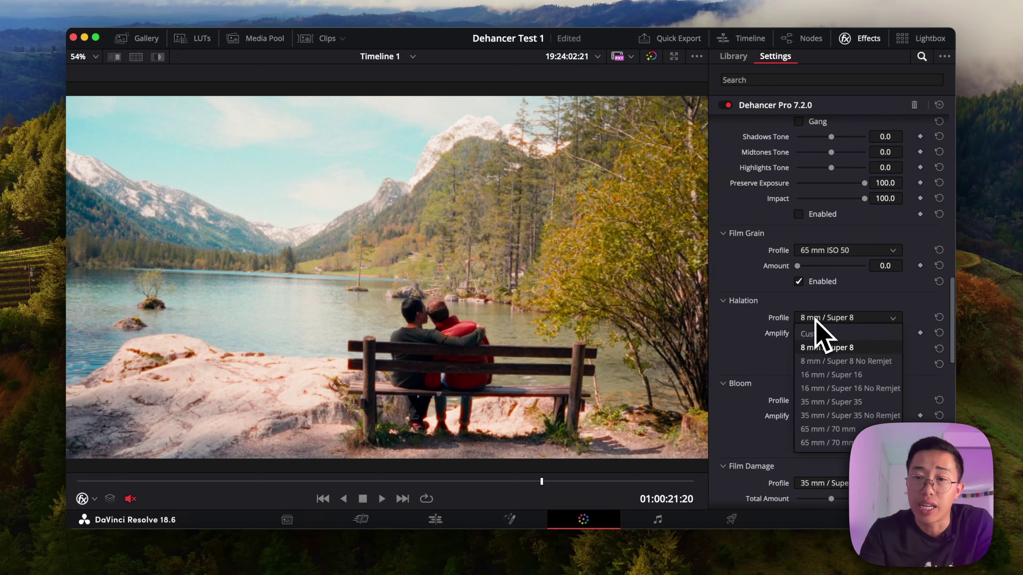
click(813, 362)
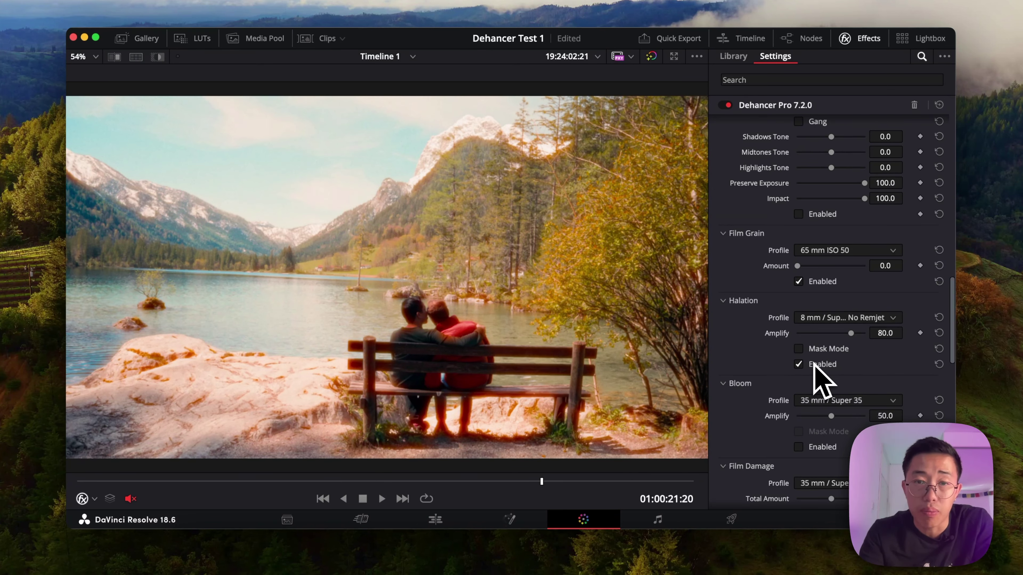
click(828, 318)
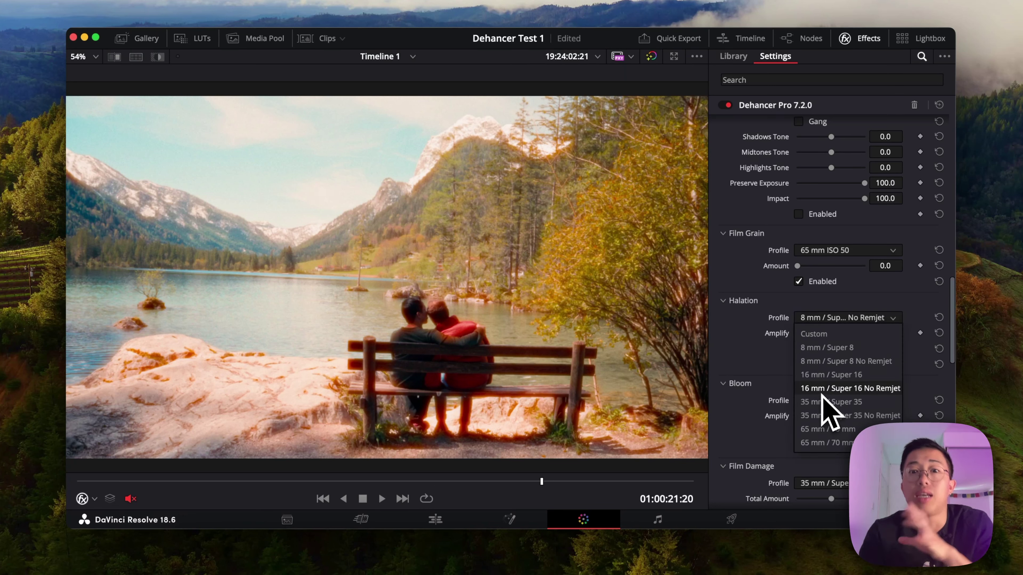
click(821, 389)
- Compare 35 mm and 65 mm profiles, settle on 65 mm / 70 mm No Remjet, and raise Amplify to 100.0
click(828, 319)
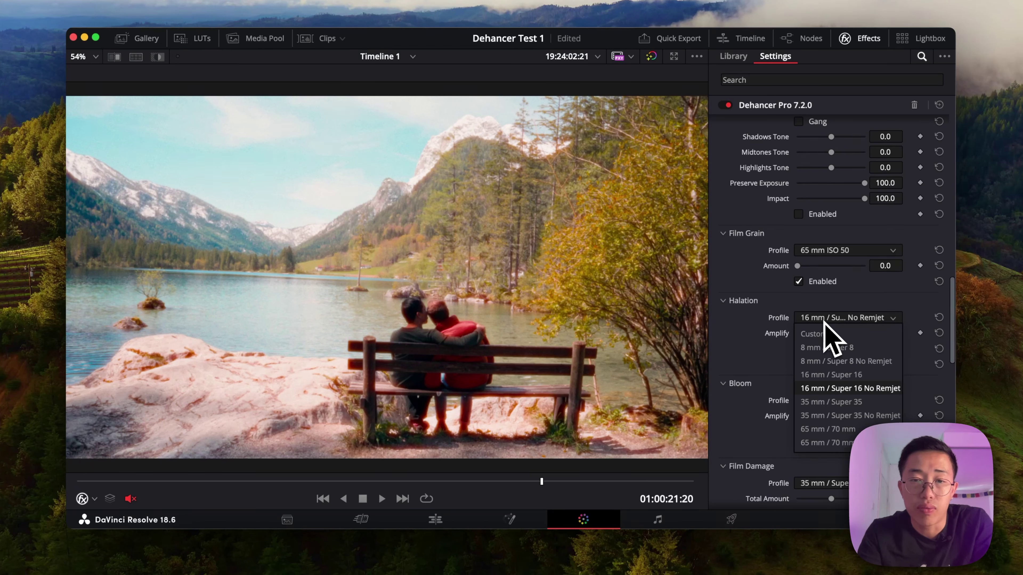
click(830, 416)
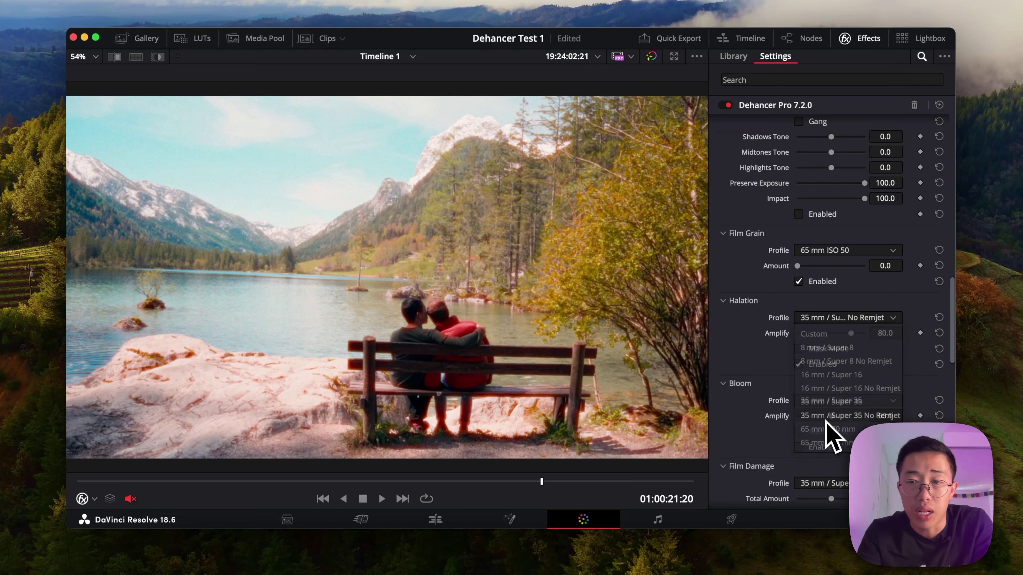
click(835, 318)
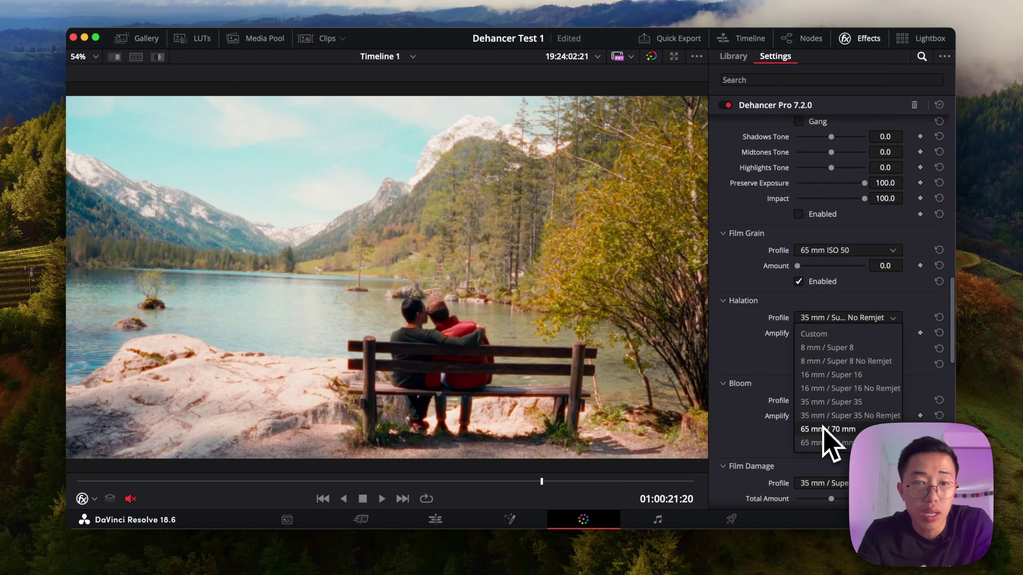
click(822, 427)
click(830, 318)
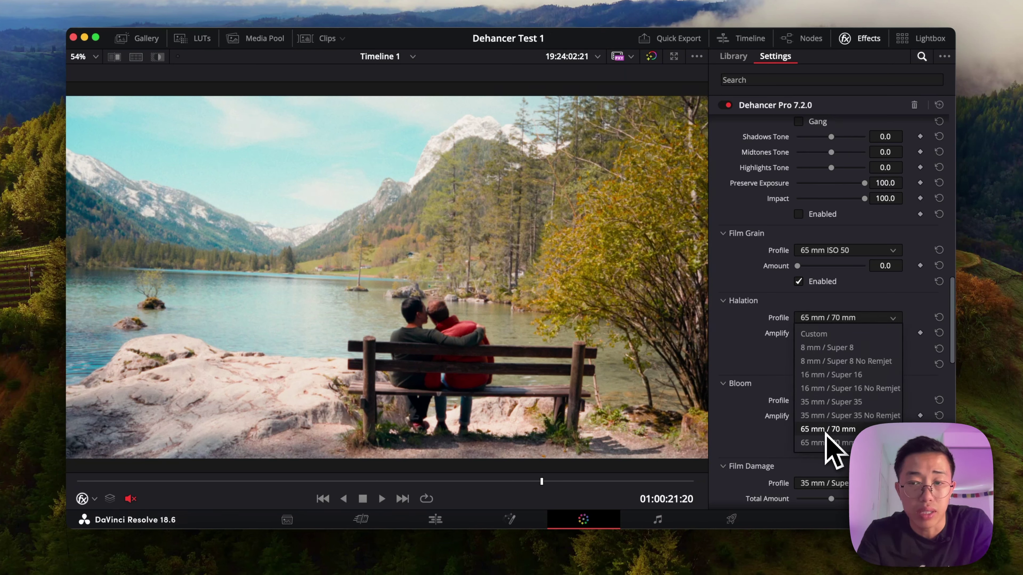
click(824, 443)
click(846, 318)
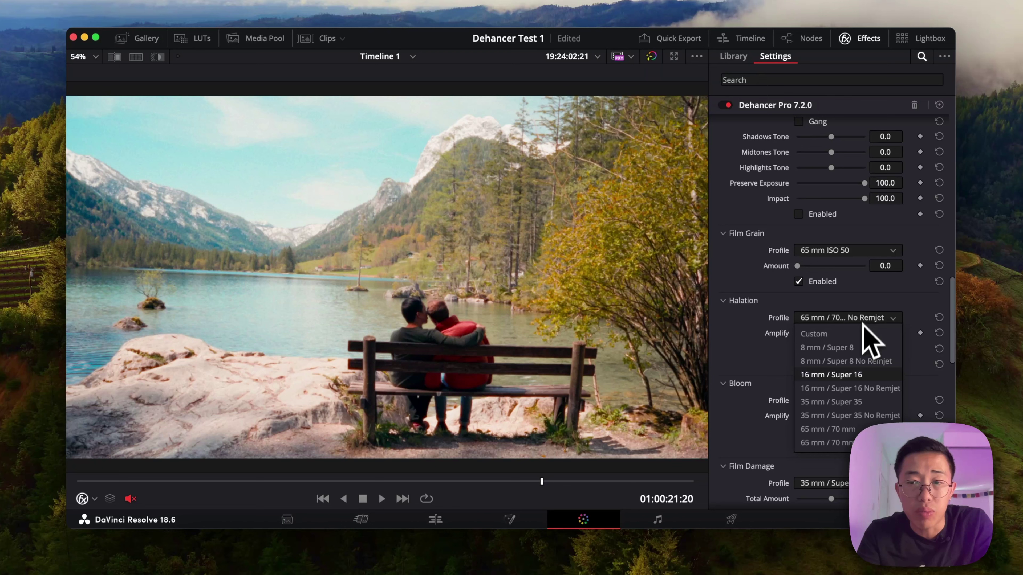
key(Escape)
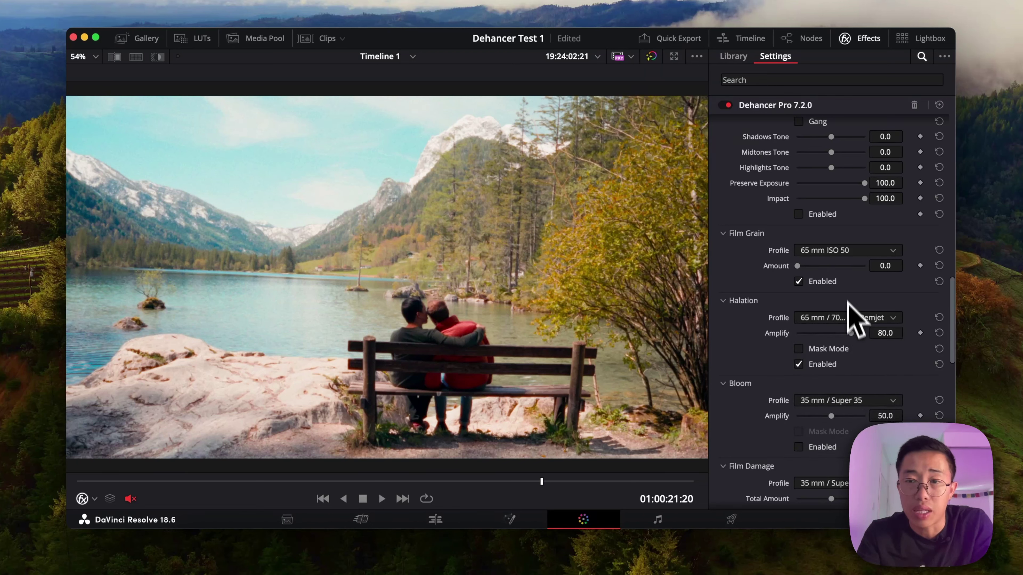
drag(850, 334, 878, 358)
- Try the 8 mm / Super 8 bloom profile, leaving amplify at 100
scroll(801, 350, down, 3)
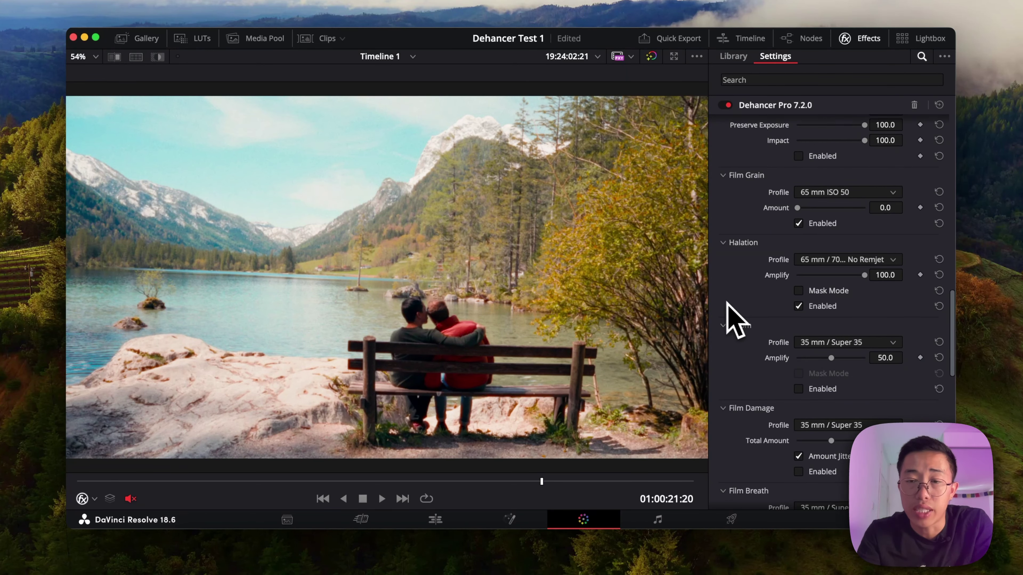
scroll(742, 320, down, 2)
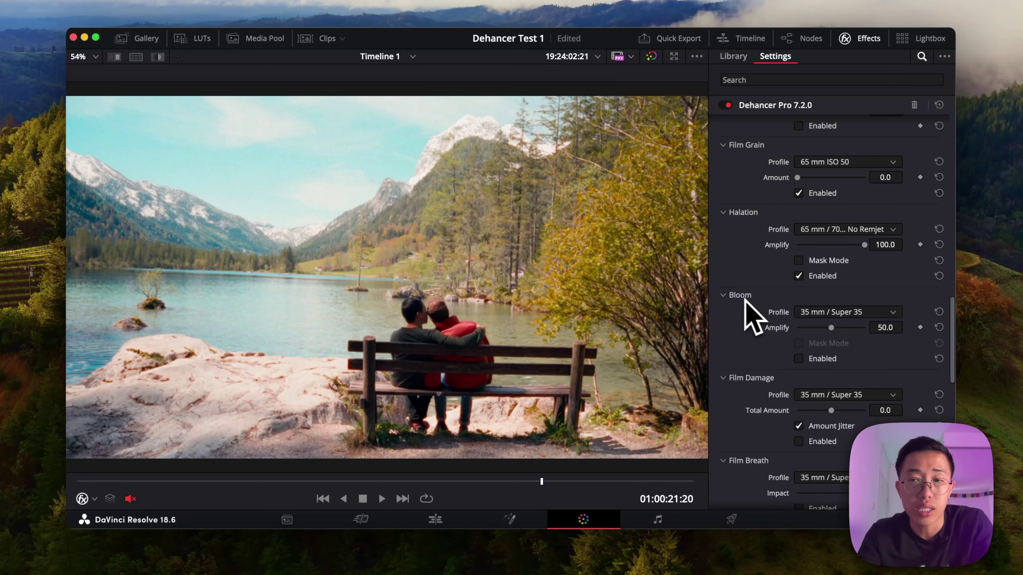
scroll(756, 310, down, 1)
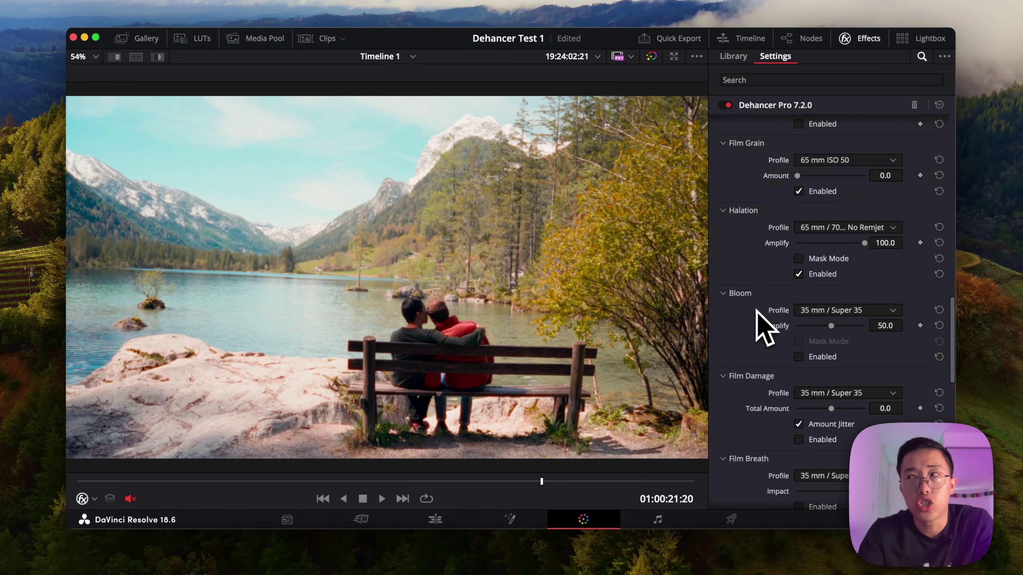
click(841, 314)
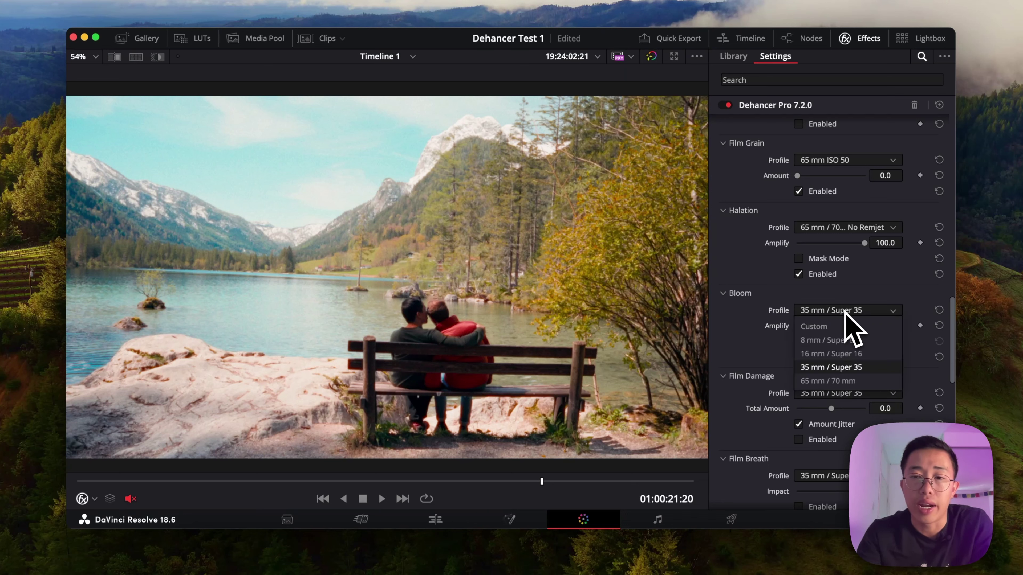
click(831, 341)
click(834, 312)
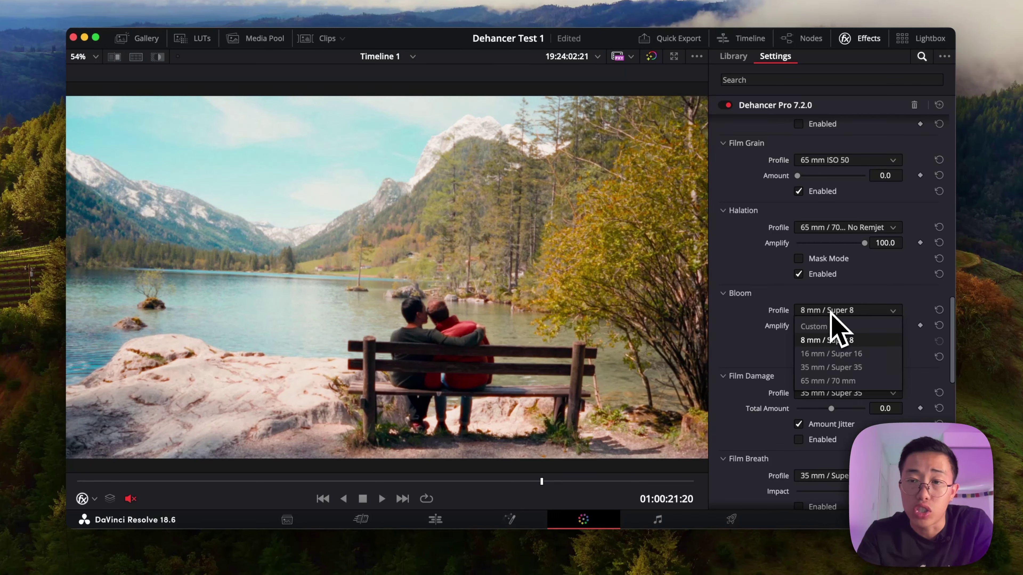
click(831, 341)
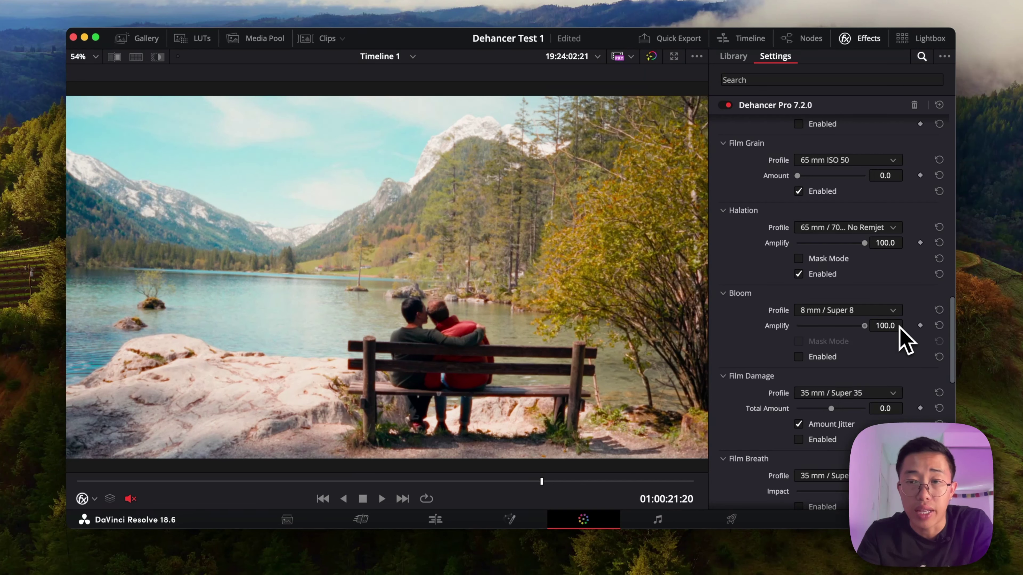
mouse_move(899, 328)
mouse_down()
mouse_move(817, 326)
mouse_move(895, 323)
mouse_up()
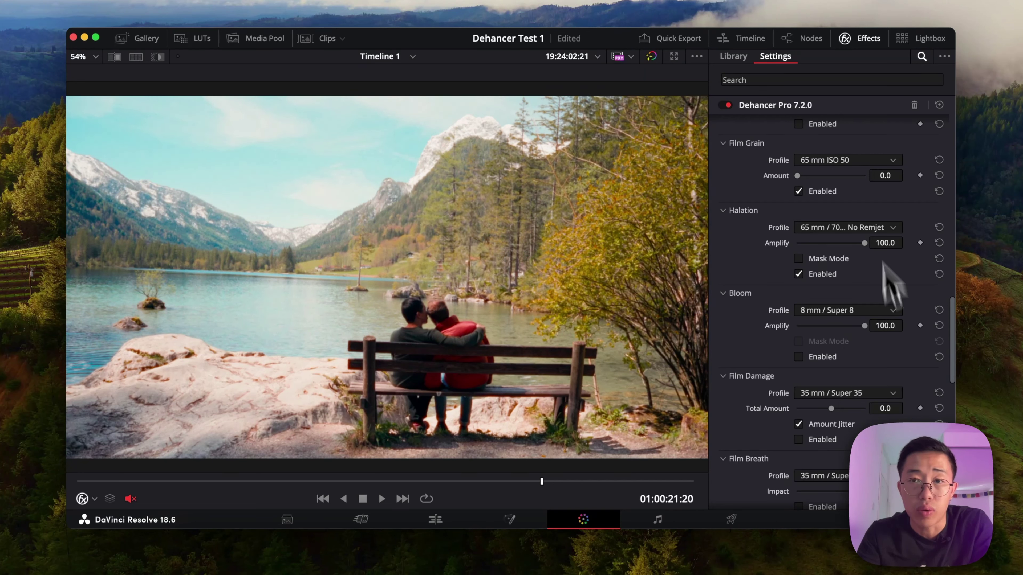
- Turn bloom on and toggle it off and on to compare the look
click(798, 356)
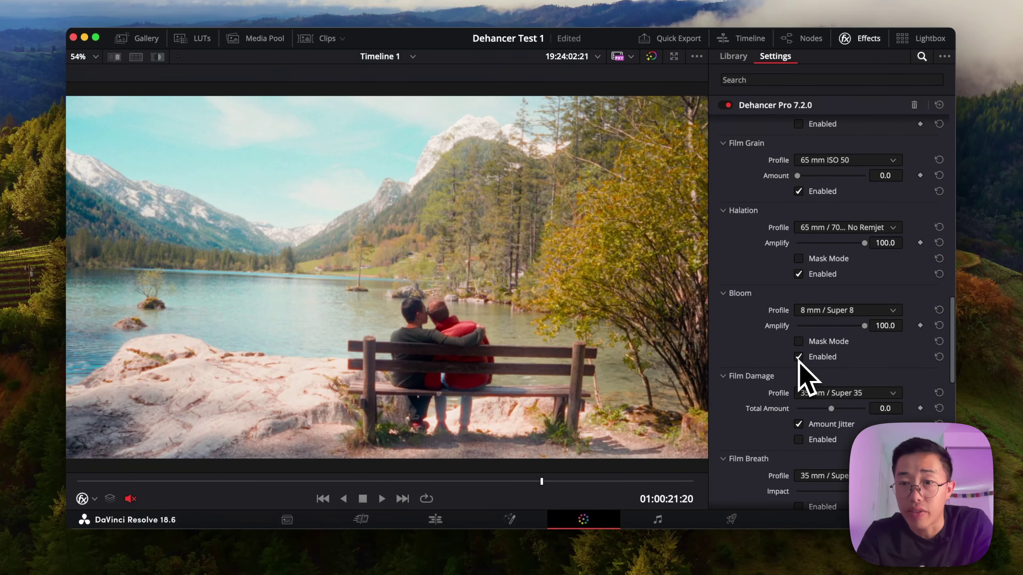
click(798, 357)
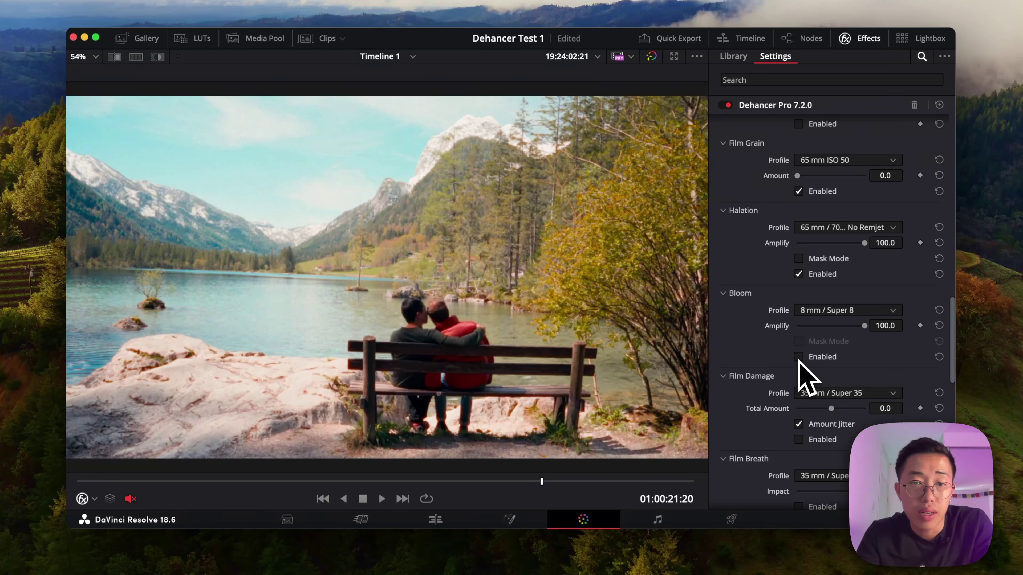
click(798, 357)
click(798, 358)
click(798, 358)
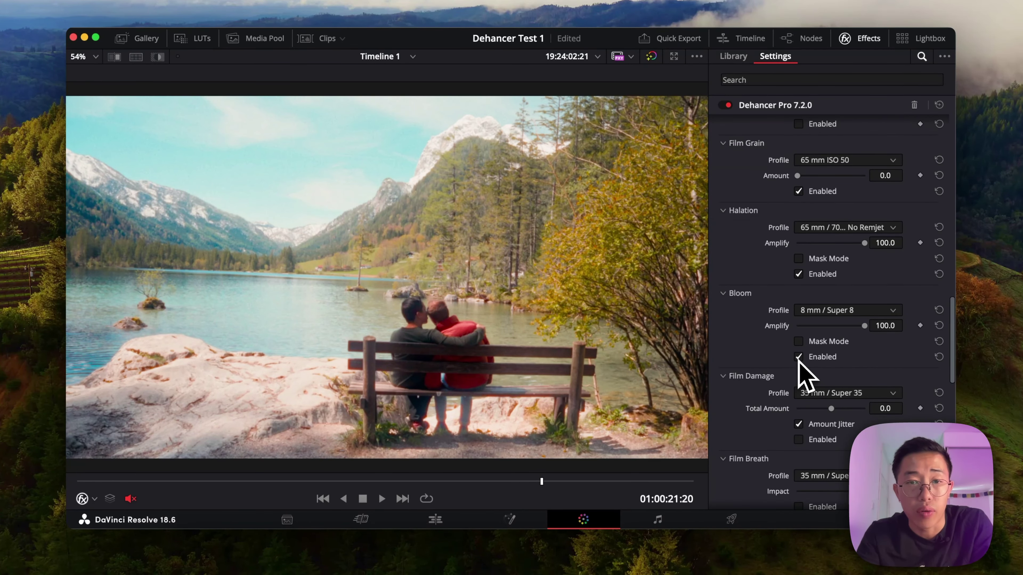
click(799, 357)
click(799, 358)
- Switch bloom to the 16 mm / Super 16 profile with amplify 55.0
drag(864, 325, 832, 325)
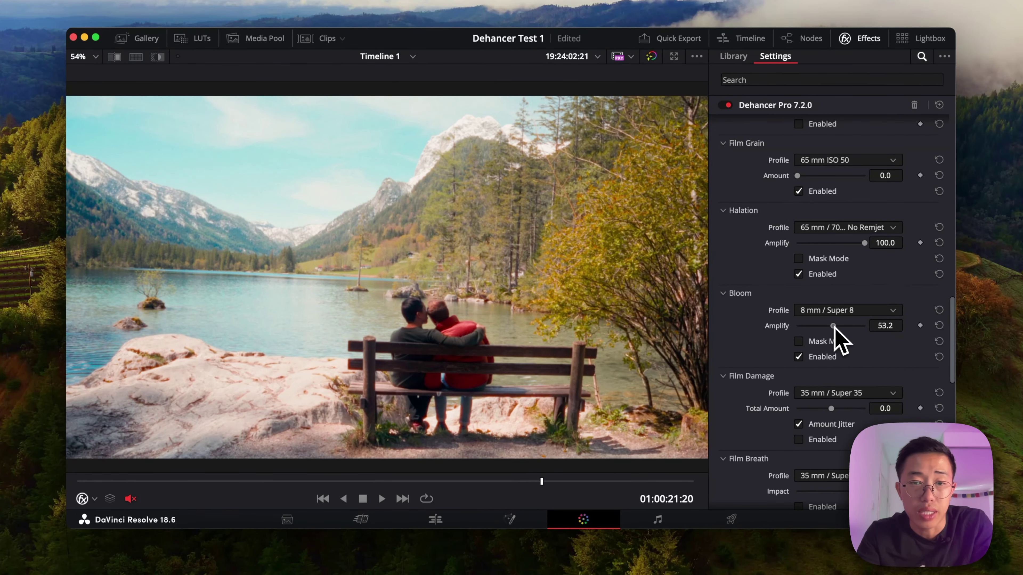
click(830, 311)
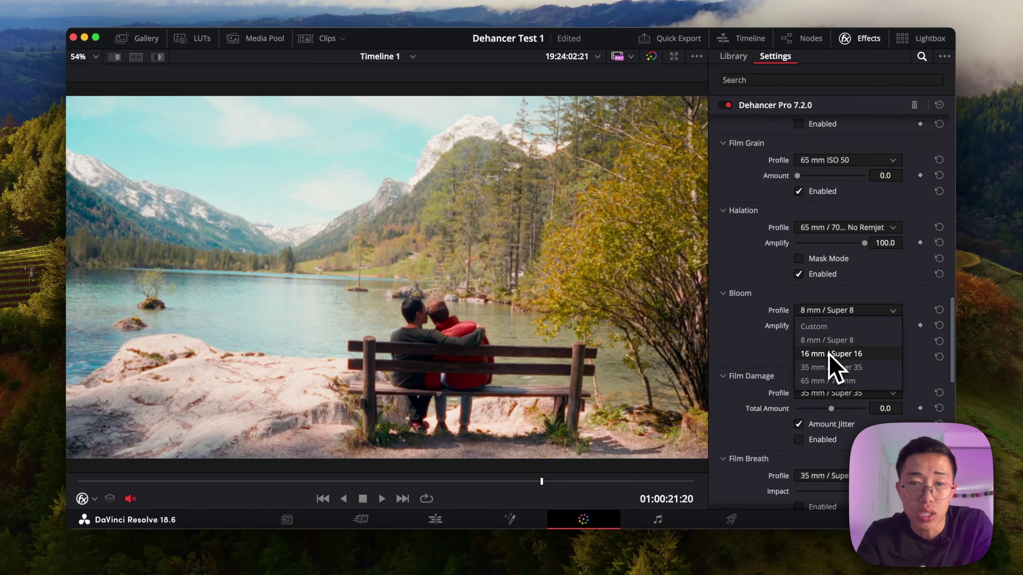
click(831, 342)
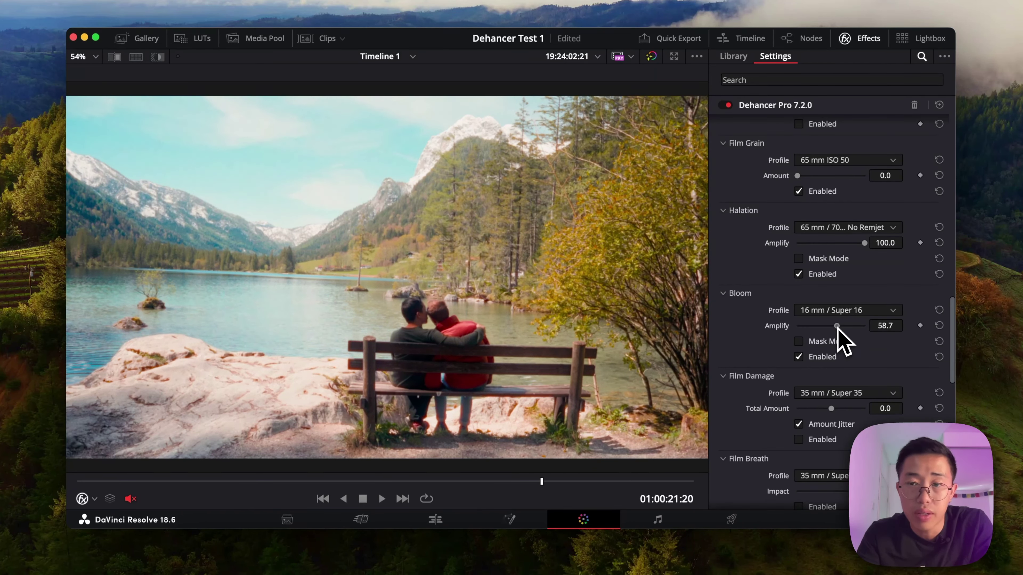
mouse_move(836, 327)
mouse_down()
mouse_move(853, 334)
mouse_move(833, 328)
mouse_up()
- Toggle bloom to compare before and after, leaving it enabled
click(798, 356)
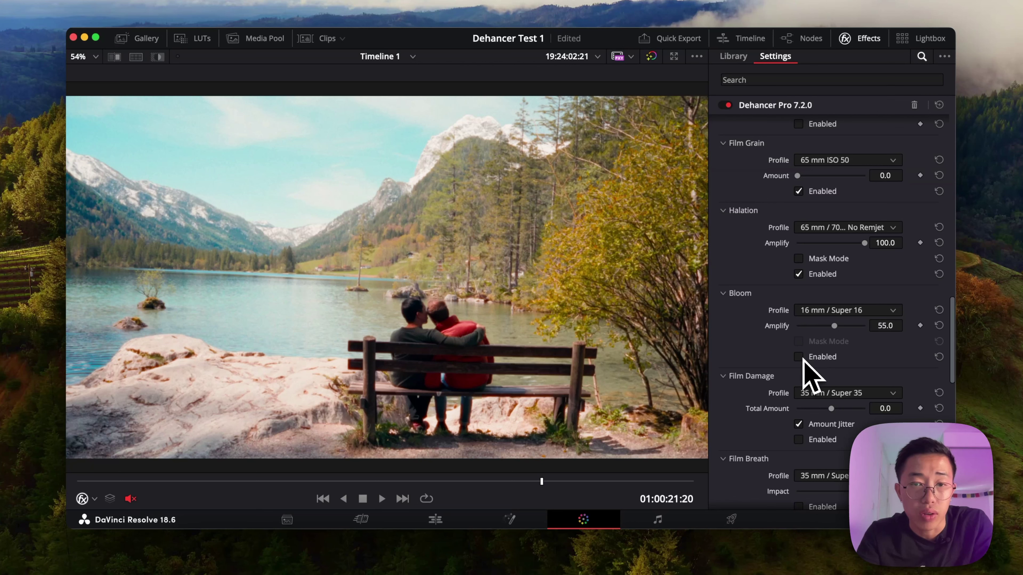
click(798, 357)
click(798, 357)
click(798, 357)
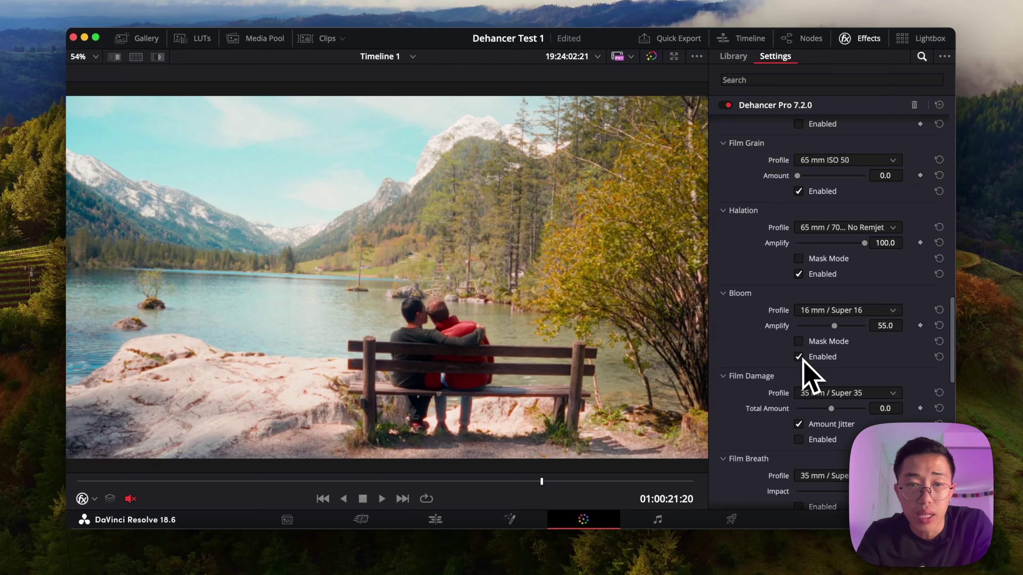
click(798, 357)
click(799, 358)
scroll(785, 336, down, 3)
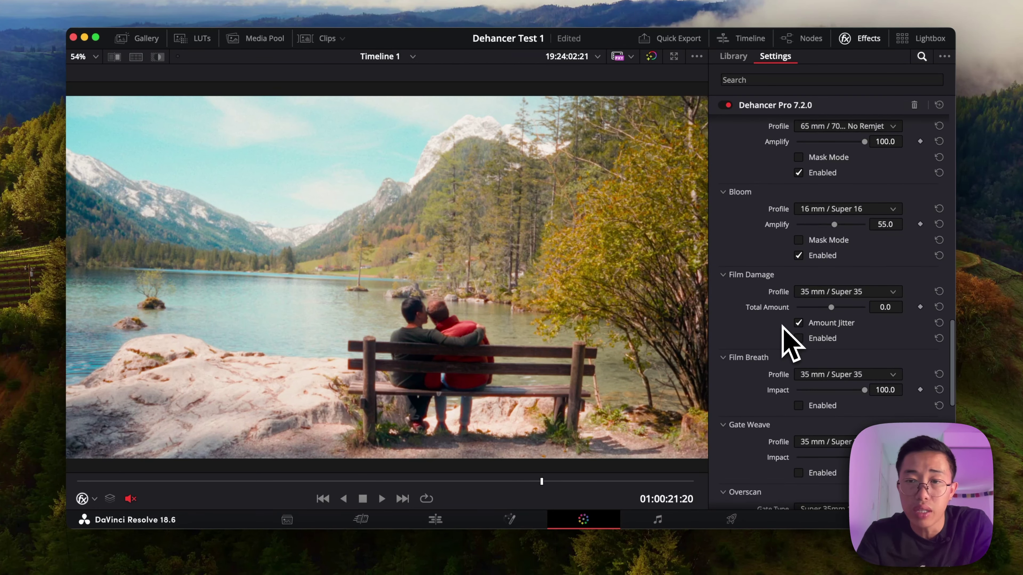
- Preview the 8 mm / Super 8 film damage profile during playback
scroll(783, 327, down, 2)
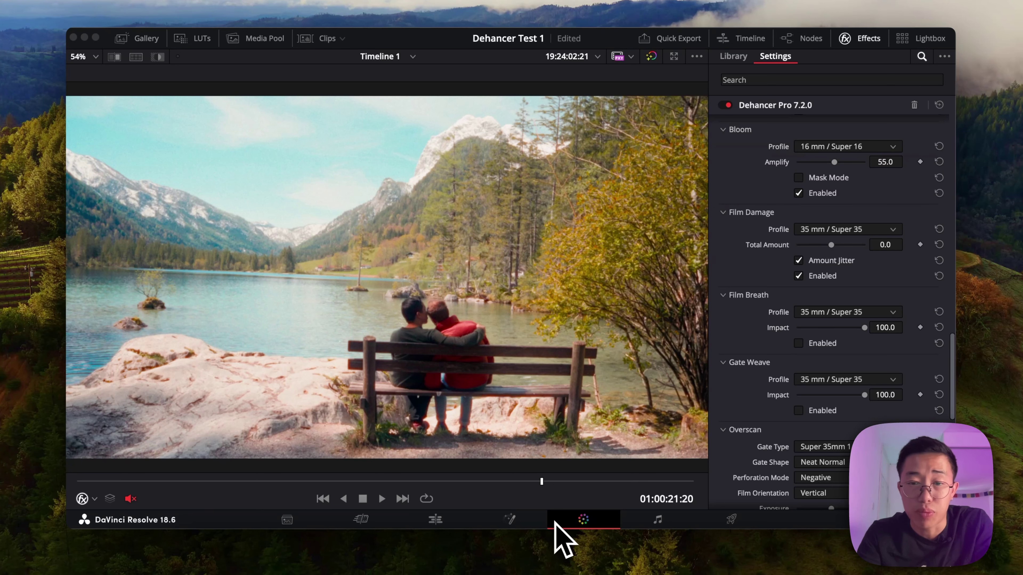
click(864, 230)
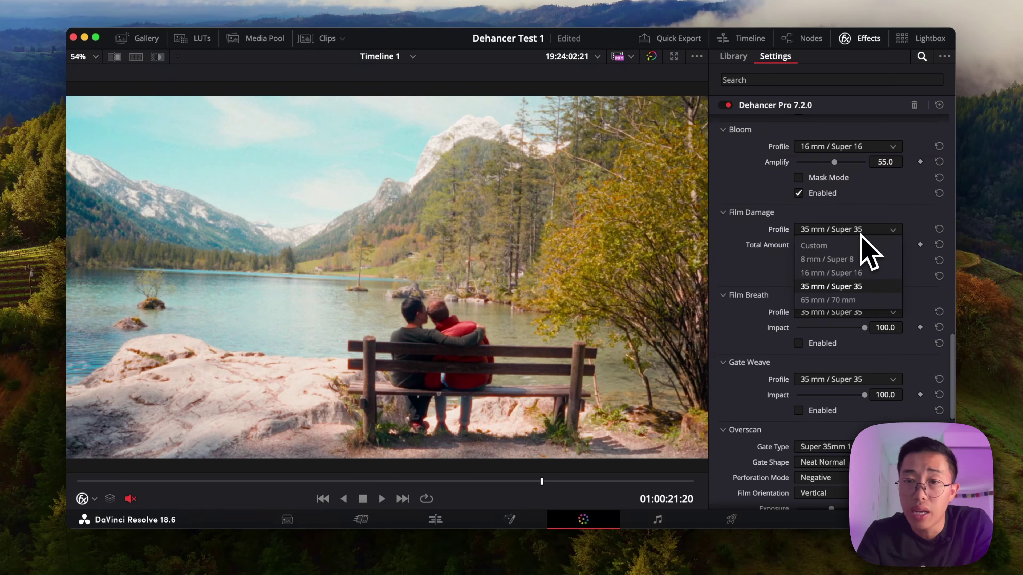
click(829, 260)
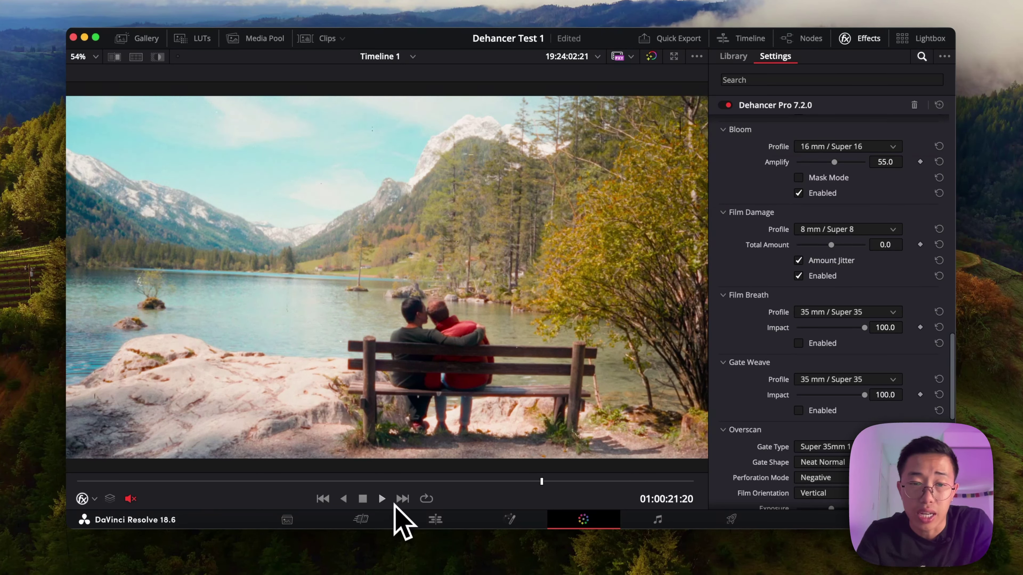
click(381, 499)
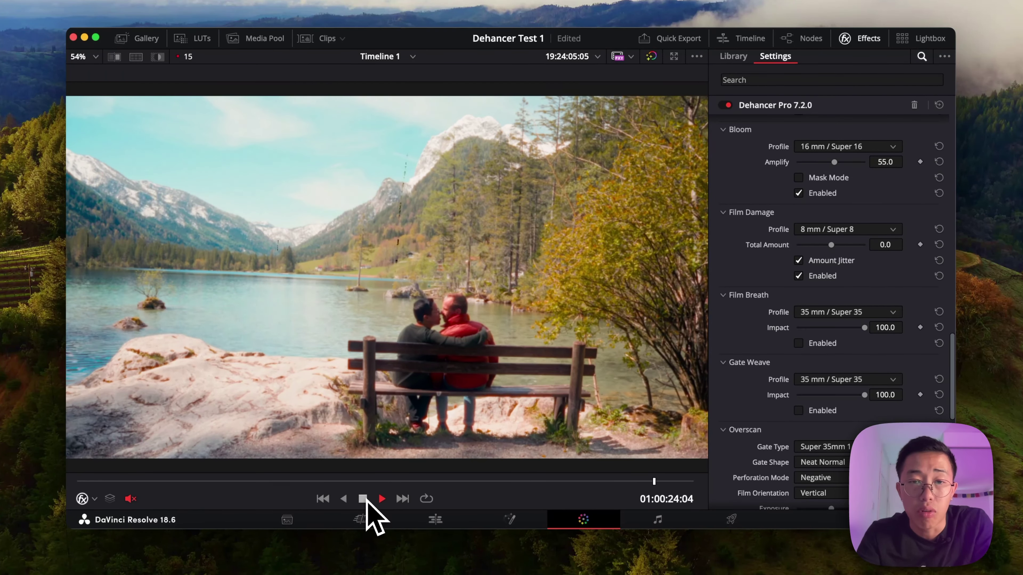
- Switch film damage to the 65 mm / 70 mm profile and stop playback
click(849, 230)
click(829, 303)
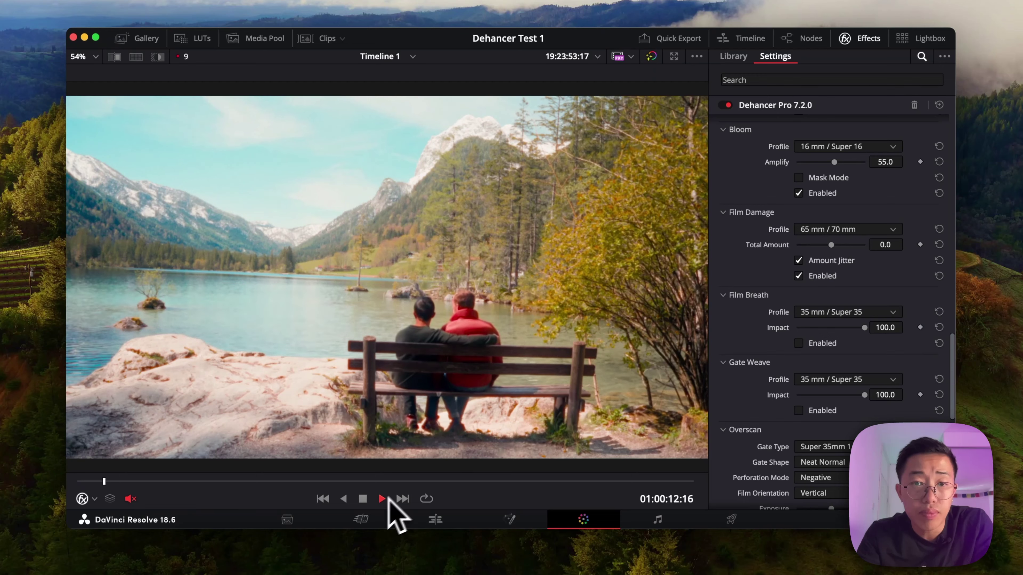
click(362, 499)
scroll(817, 305, down, 3)
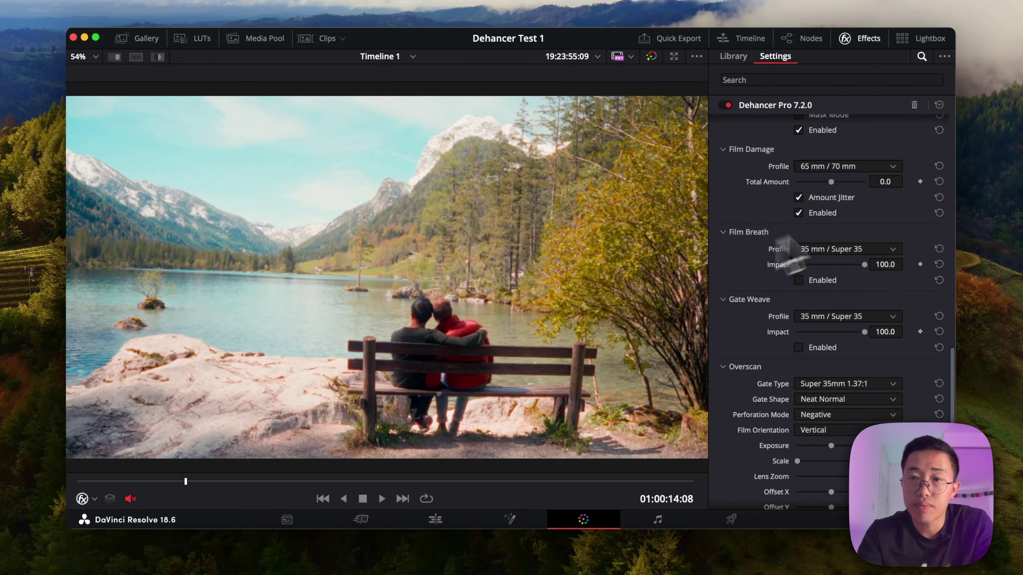
scroll(799, 294, down, 1)
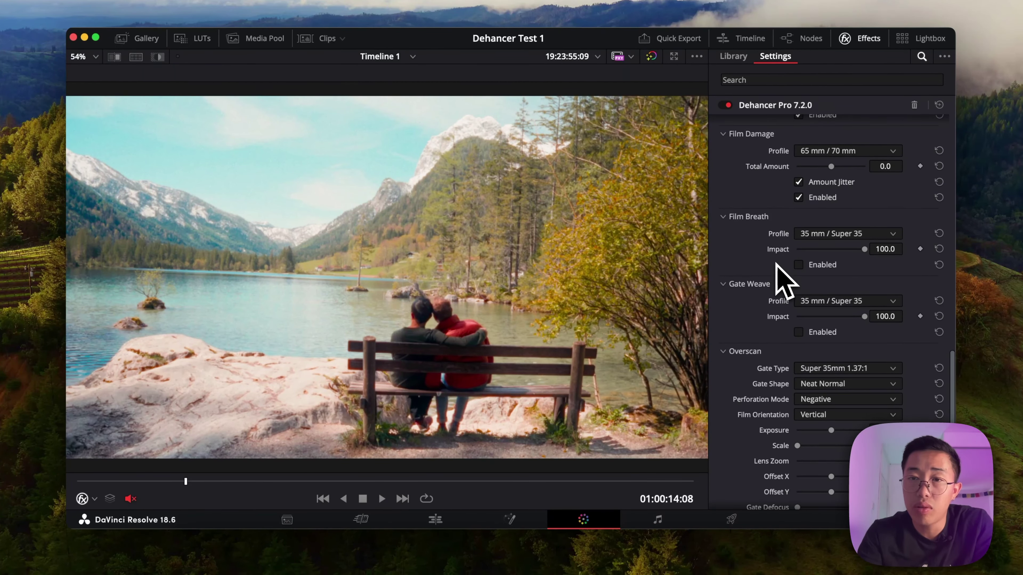
- Disable the Dehancer film damage effect
scroll(785, 262, up, 2)
click(798, 228)
scroll(763, 260, down, 1)
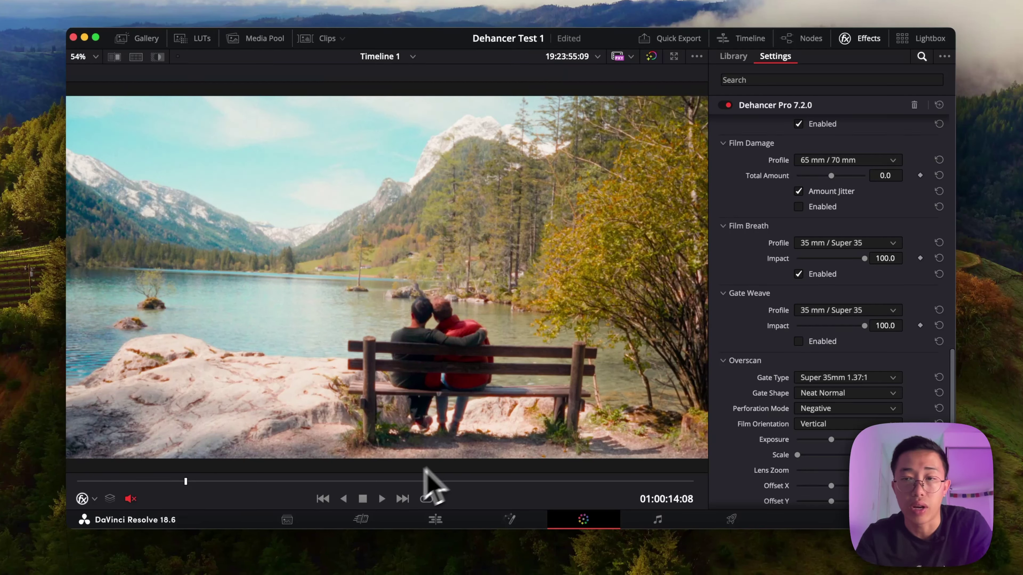
- Set film breath to the 8 mm / Super 8 profile and preview it in playback
click(838, 243)
click(821, 274)
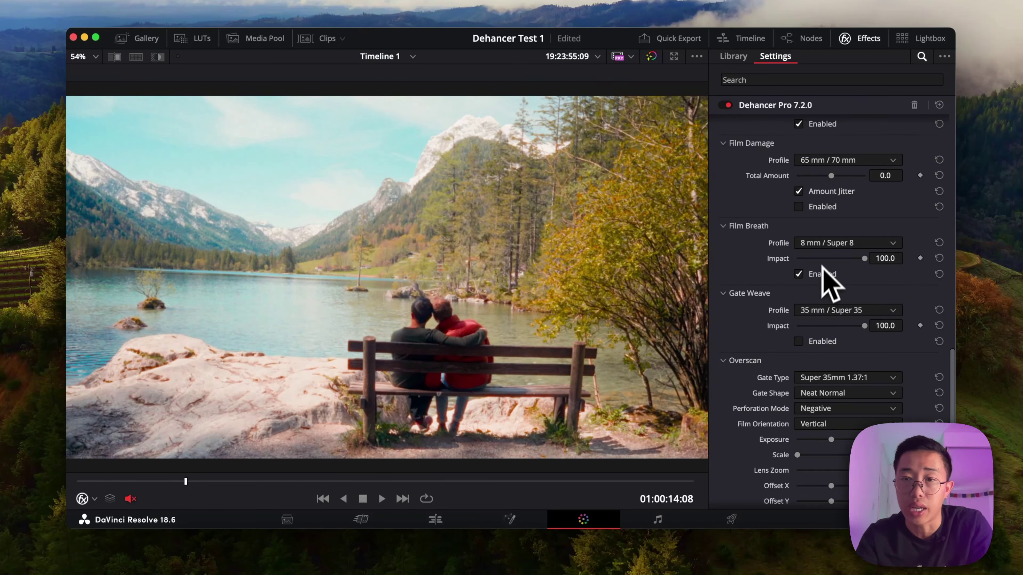
click(381, 498)
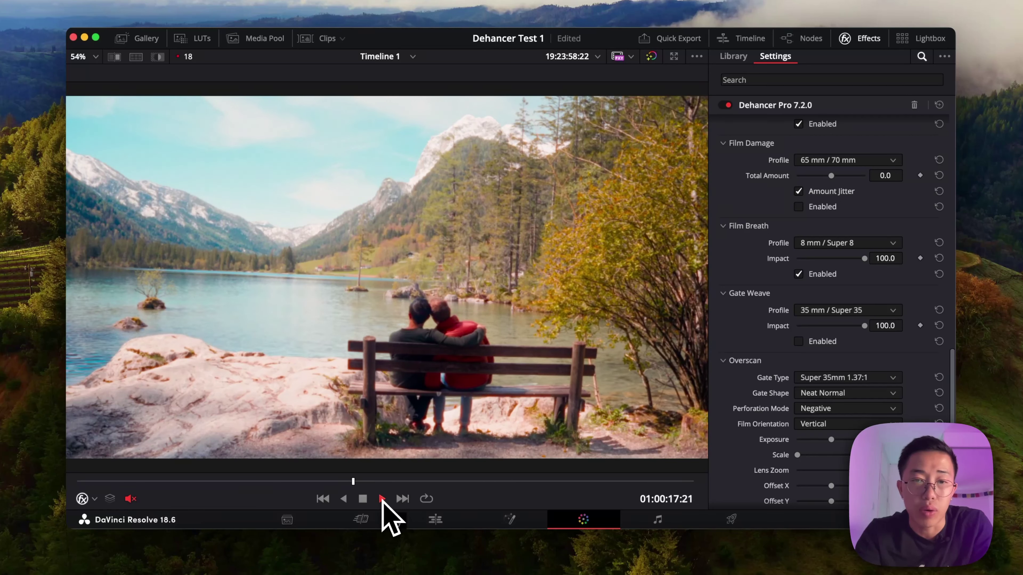
click(363, 498)
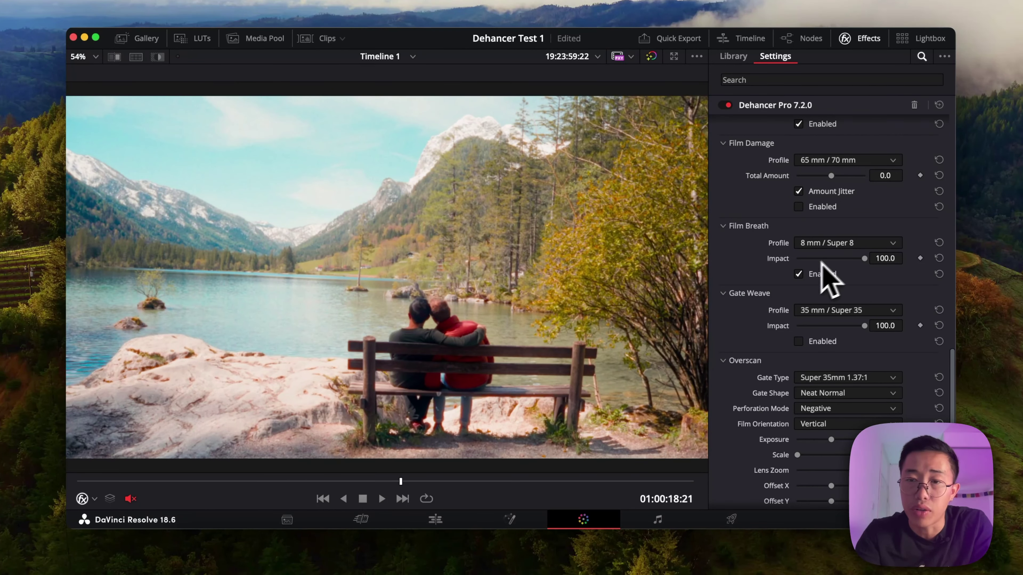
scroll(803, 294, down, 3)
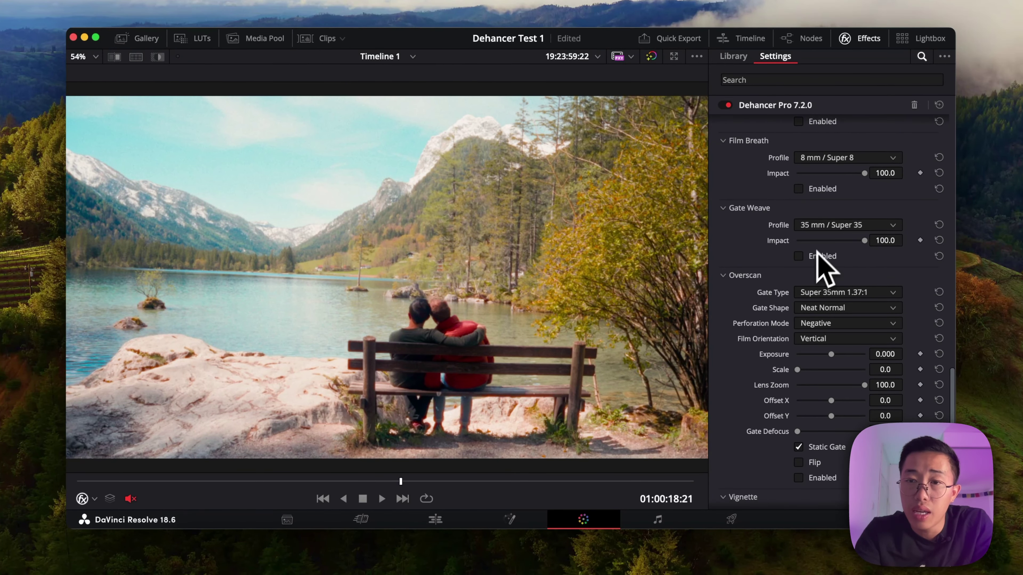
- Preview gate weave with the 8 mm / Super 8 profile, then switch gate weave off
click(799, 257)
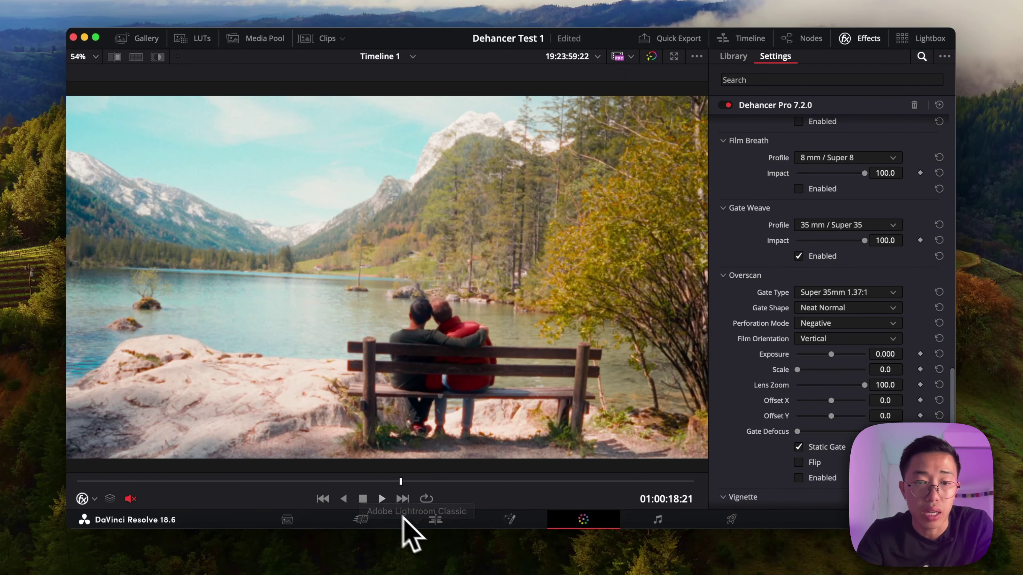
click(383, 502)
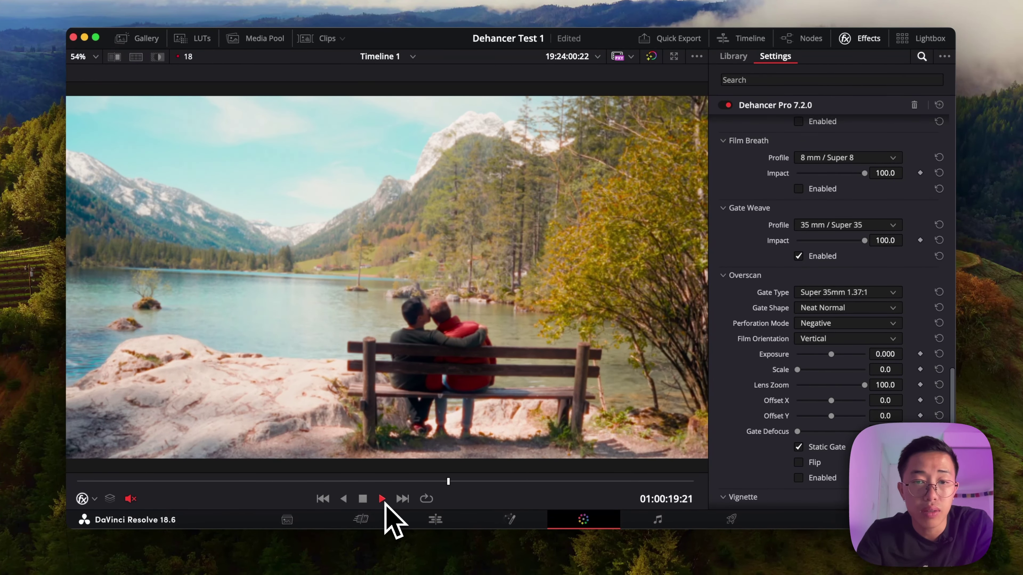
click(832, 225)
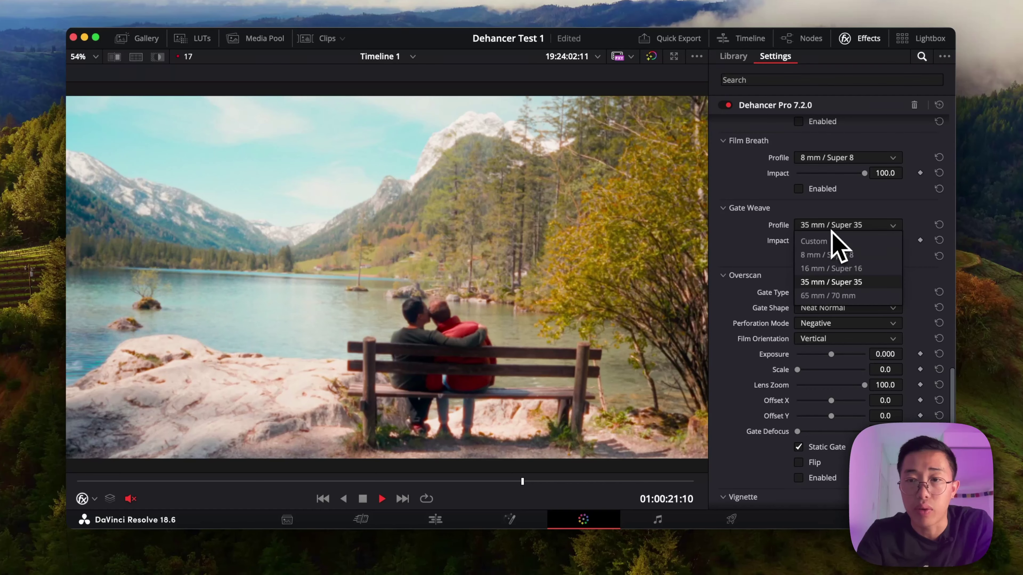
click(831, 254)
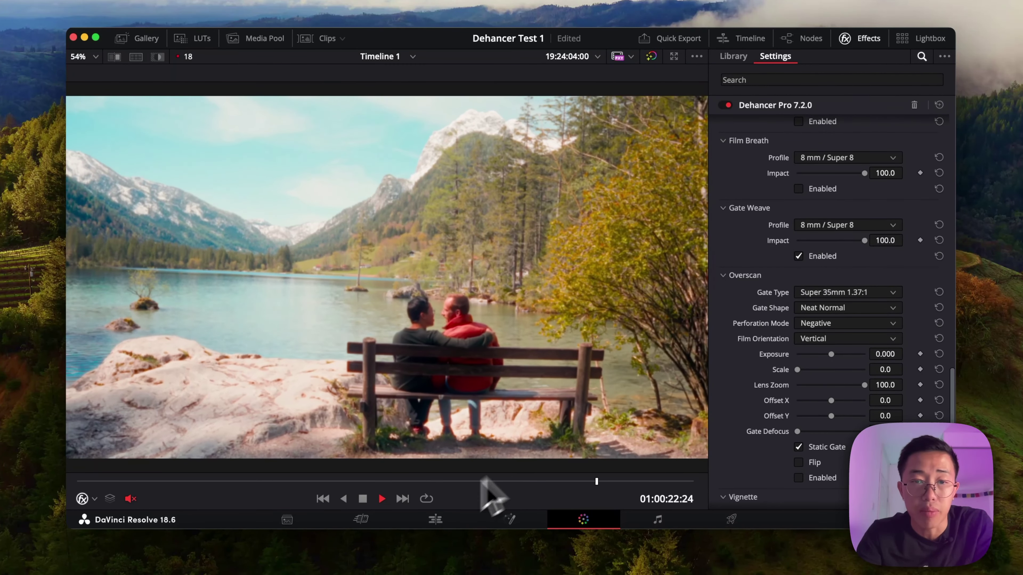
click(362, 500)
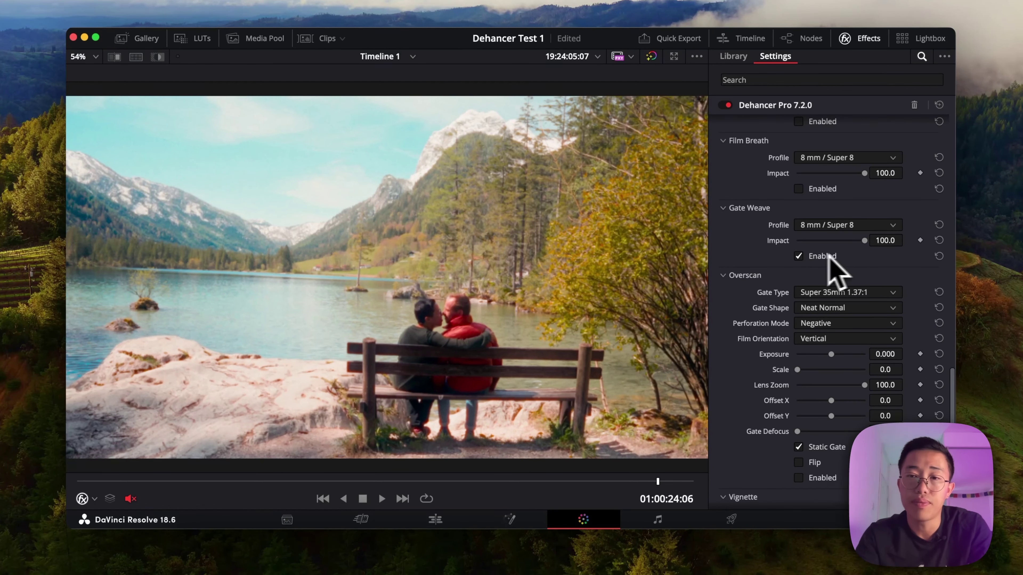
click(797, 256)
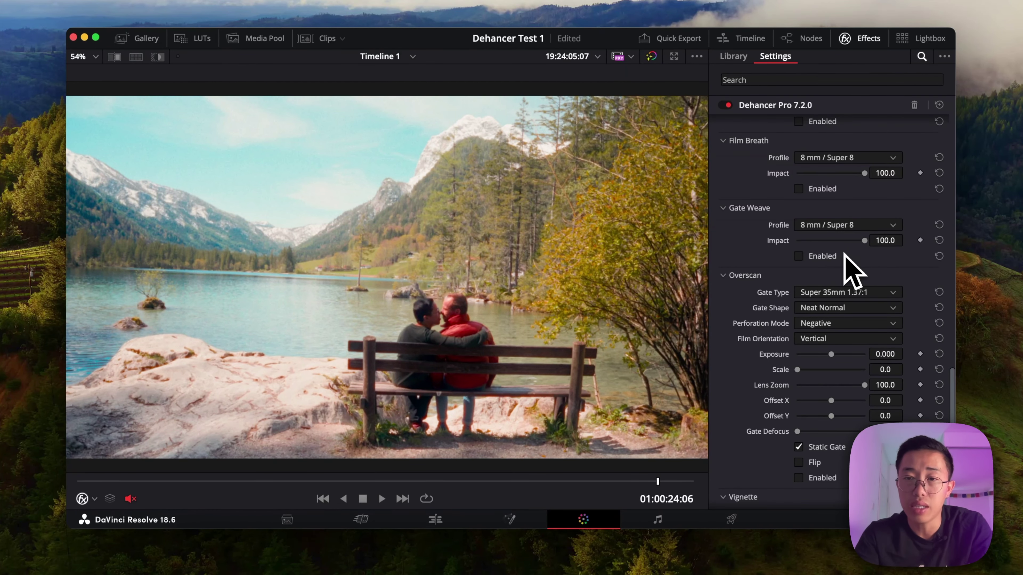
- Enable the overscan film gate as Super 8mm 1.33:1 and jump to 01:00:16:19
scroll(846, 257, down, 5)
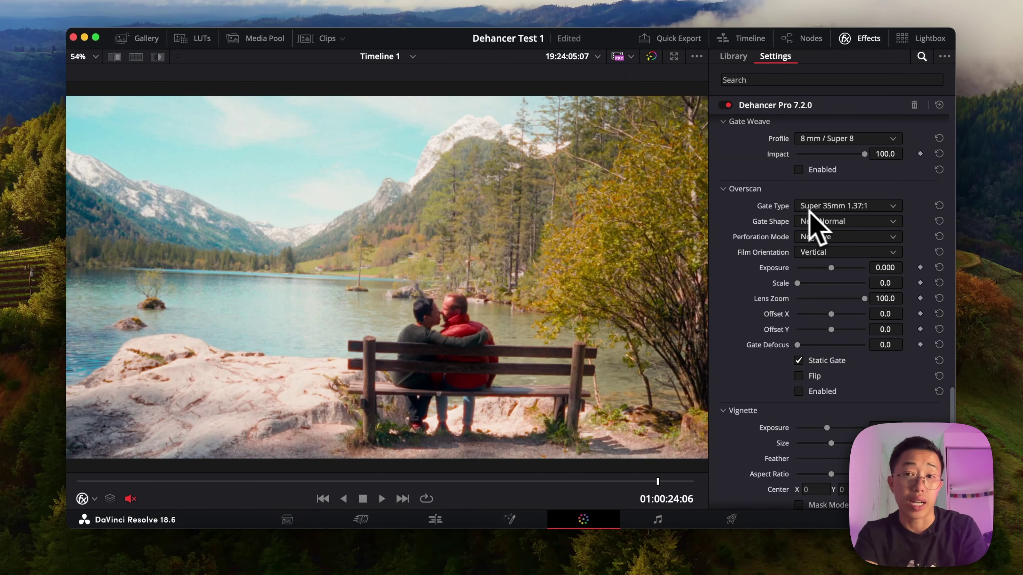
click(821, 207)
click(824, 222)
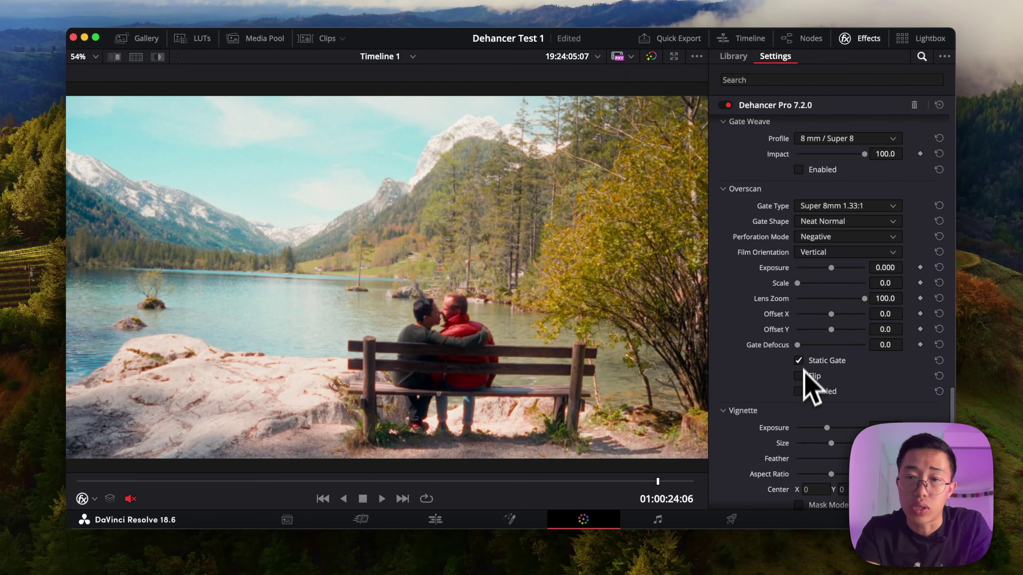
click(798, 391)
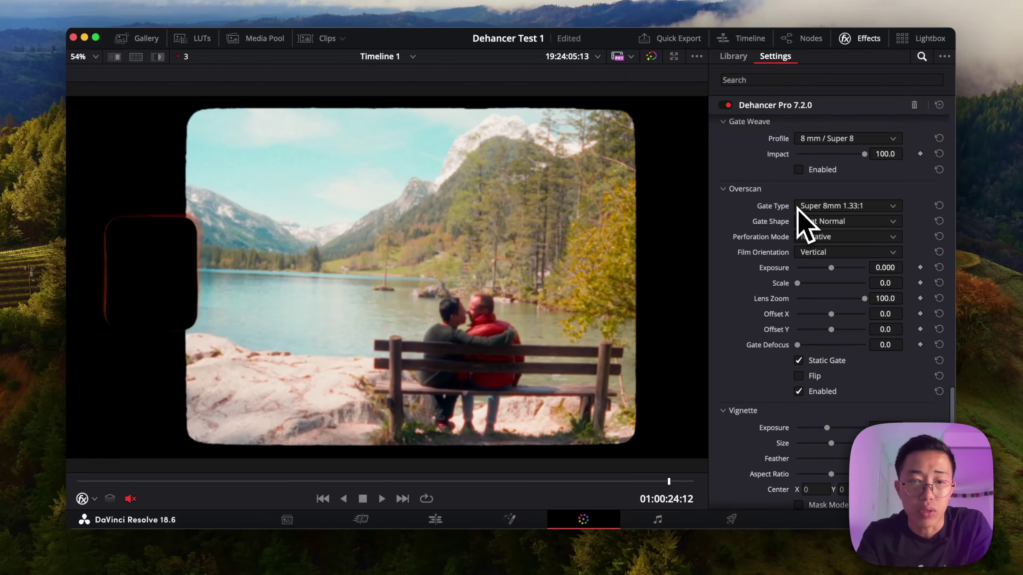
click(301, 481)
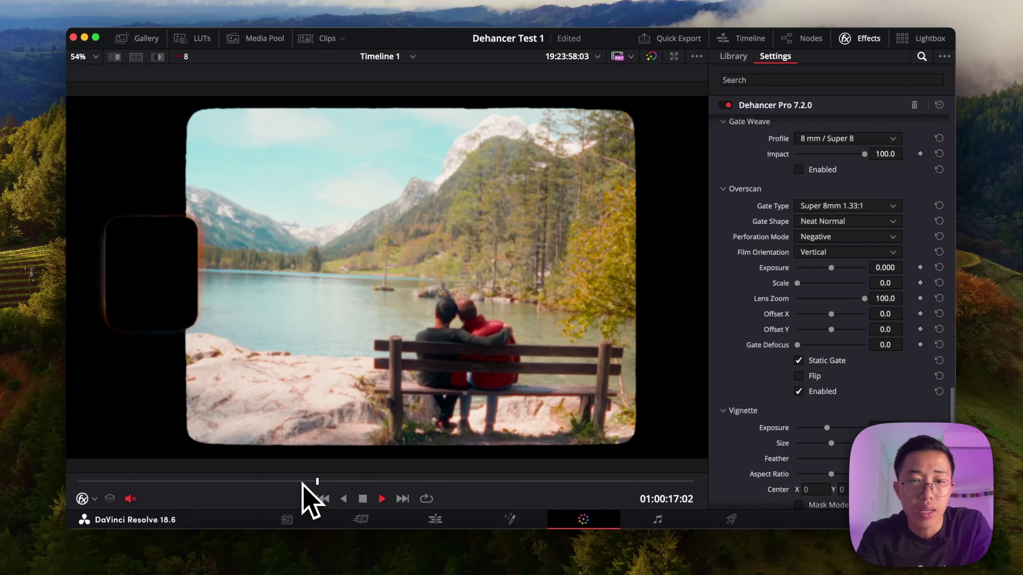
key(space)
- Preview the Standard 16mm 1.37:1, Super 16mm 1.66:1 and Ultra 16mm 1.85:1 gates
click(844, 205)
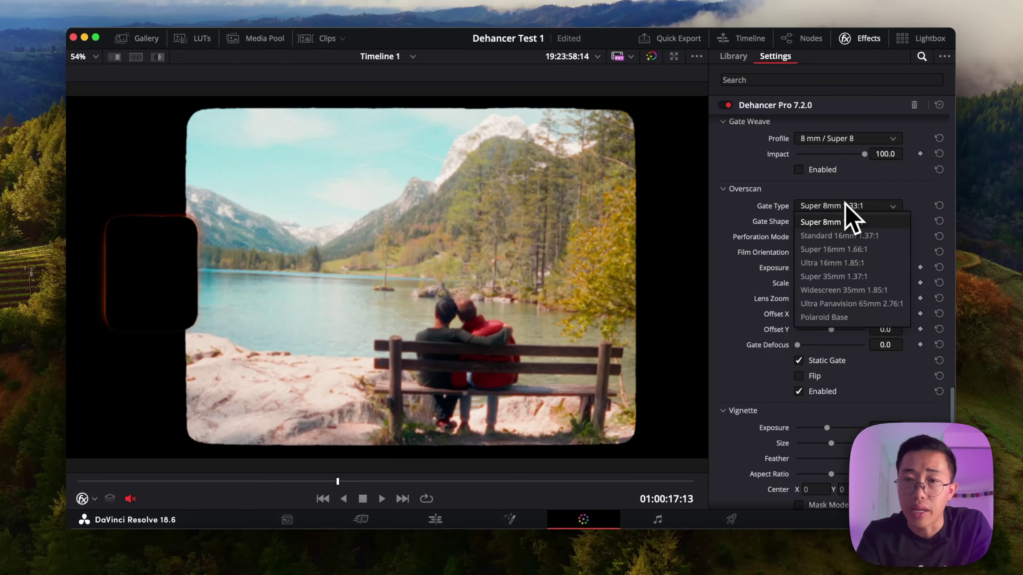
click(845, 236)
key(space)
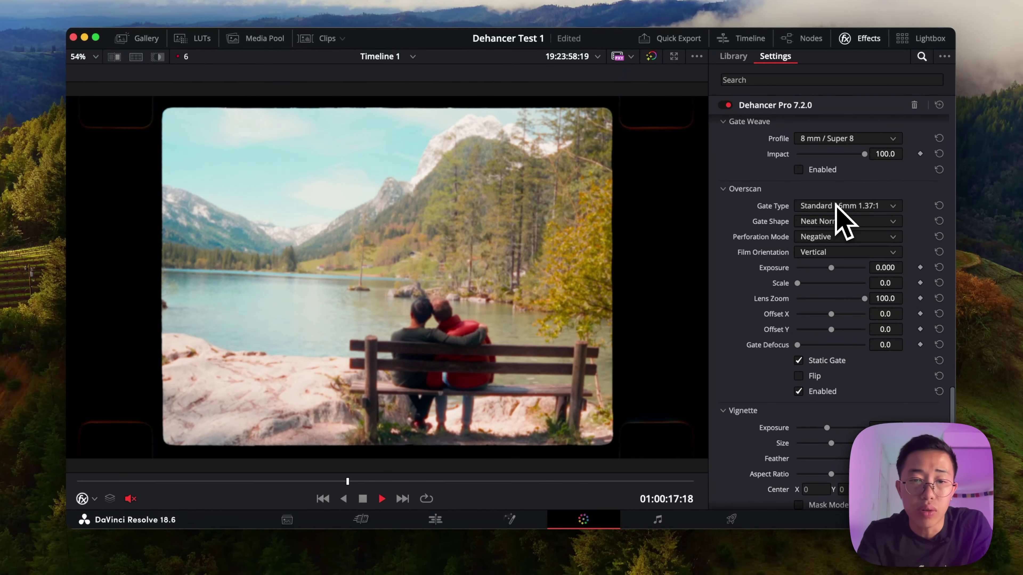
click(836, 205)
click(837, 249)
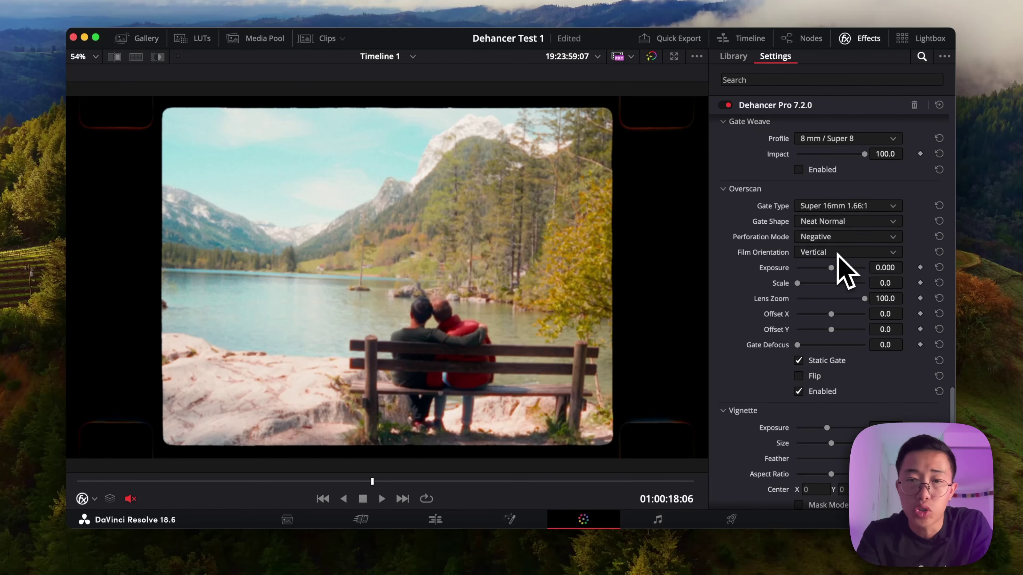
key(space)
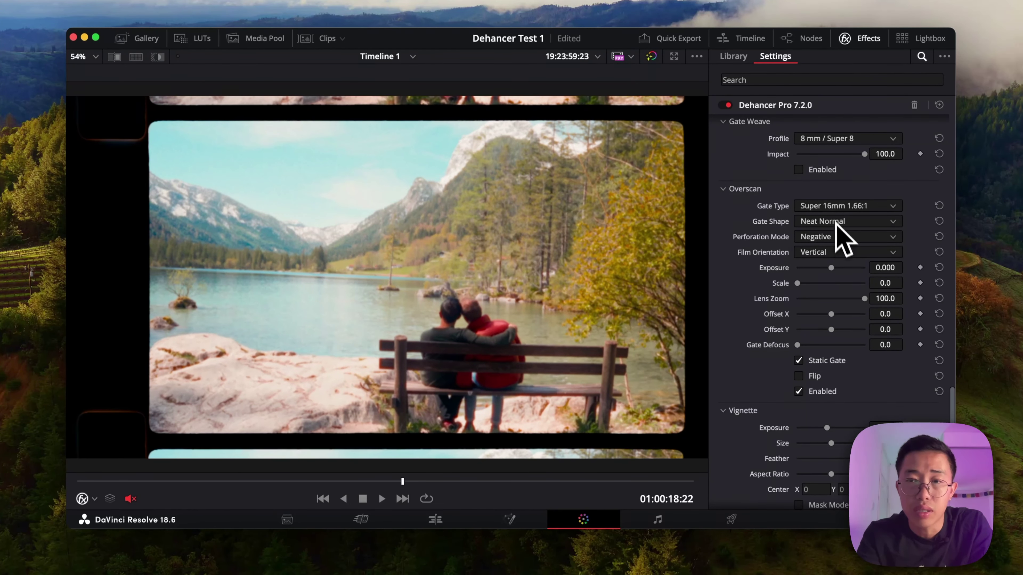
click(836, 205)
click(831, 263)
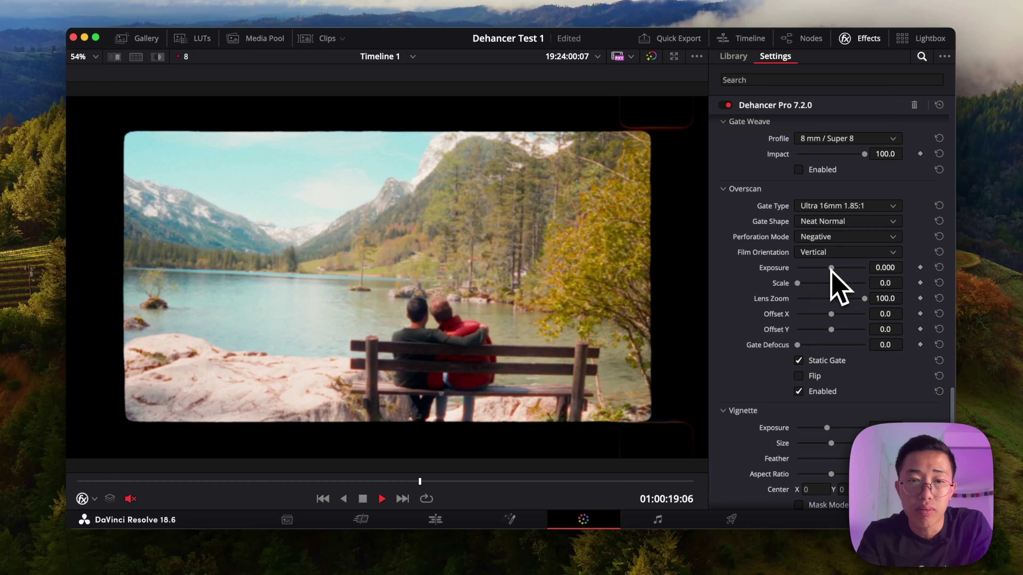
key(space)
- Try the Super 35mm 1.37:1 gate, then settle on Widescreen 35mm 1.85:1
click(832, 206)
click(832, 276)
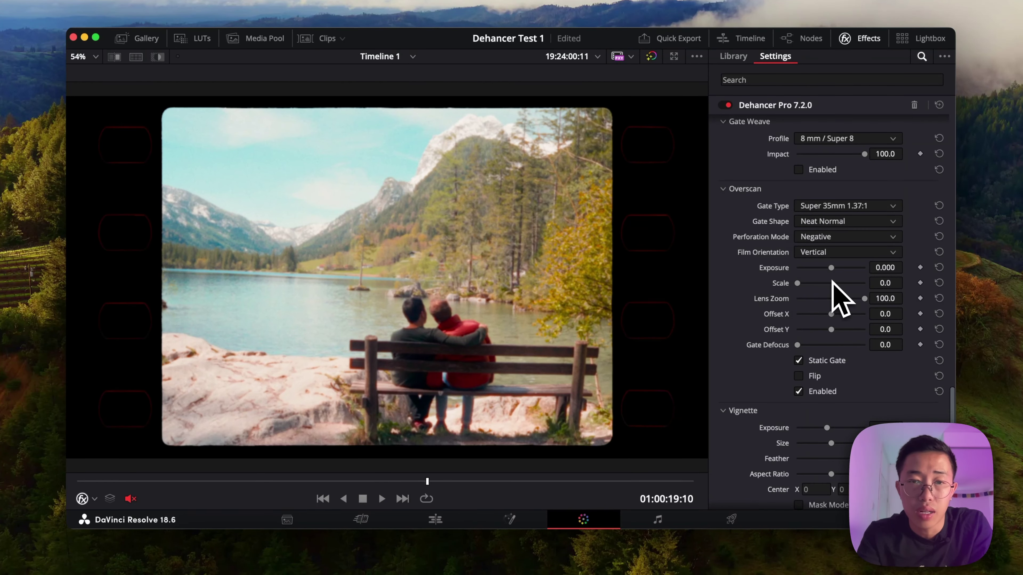
key(space)
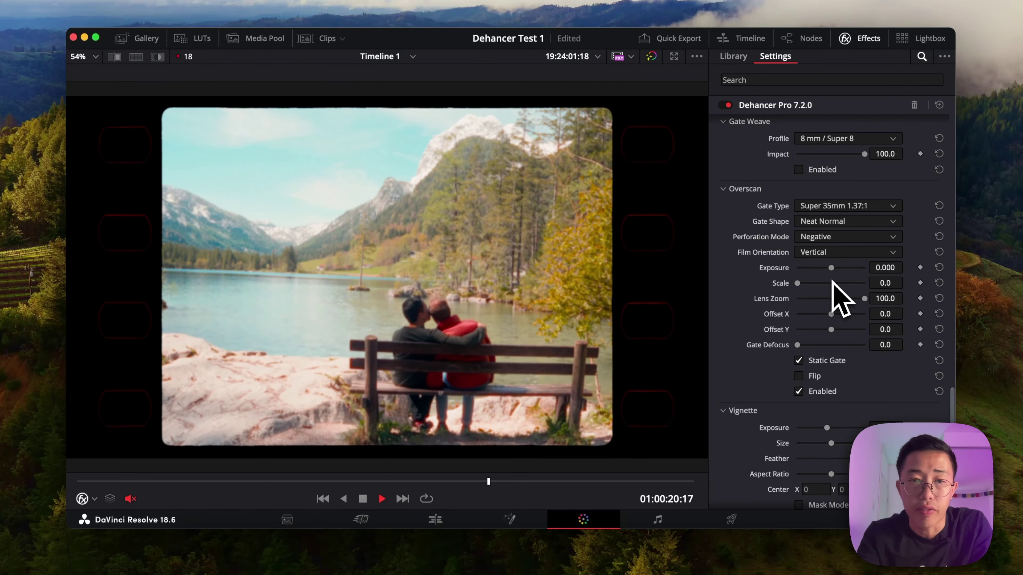
click(821, 207)
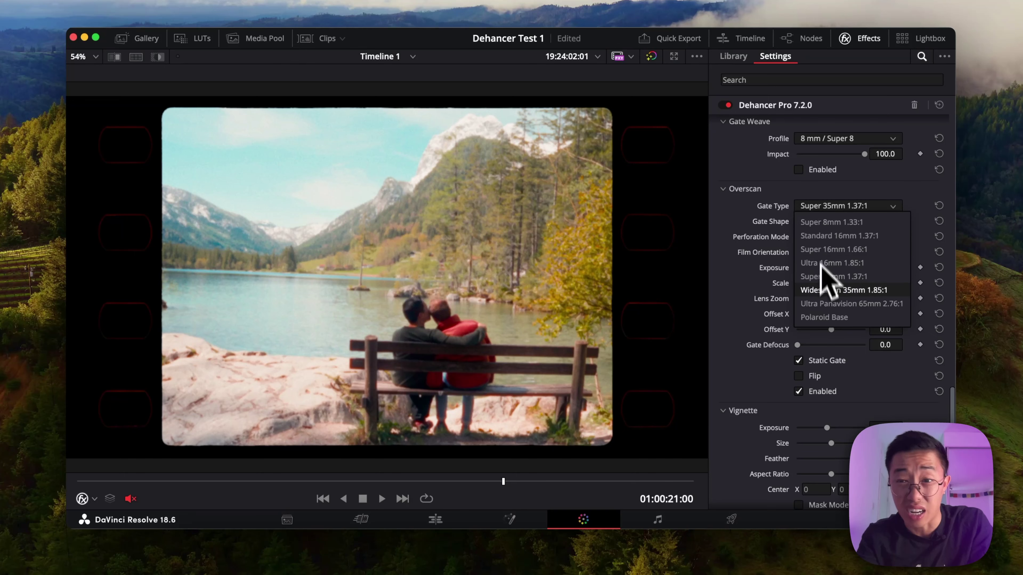
click(823, 275)
key(space)
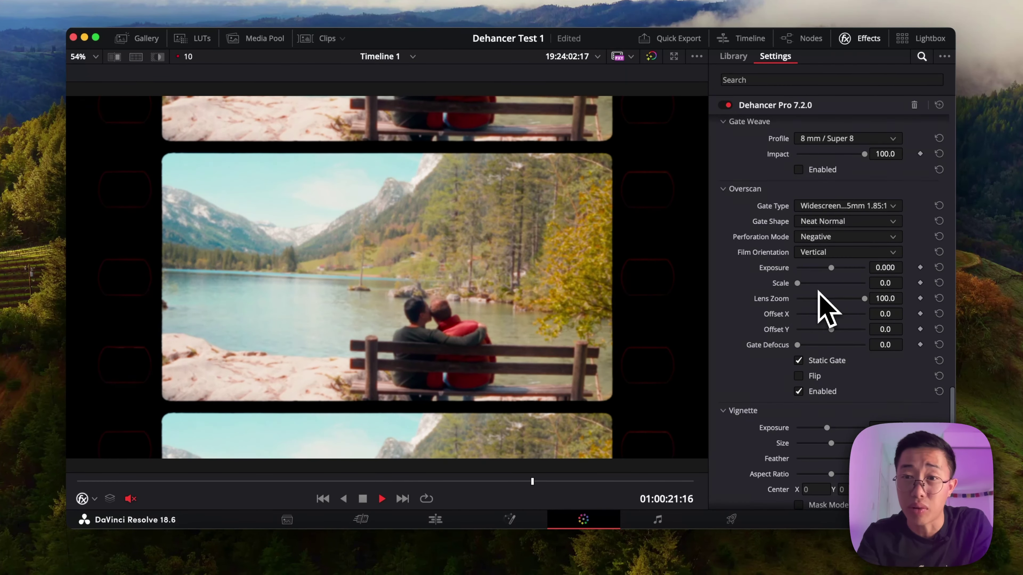
key(space)
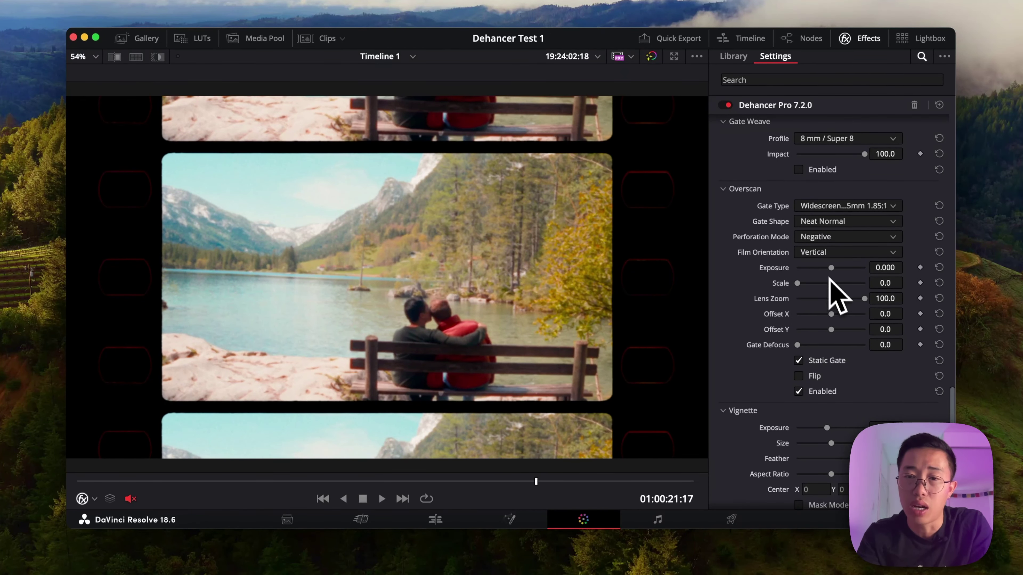
- Set the overscan exposure to 0.496
drag(812, 283, 834, 314)
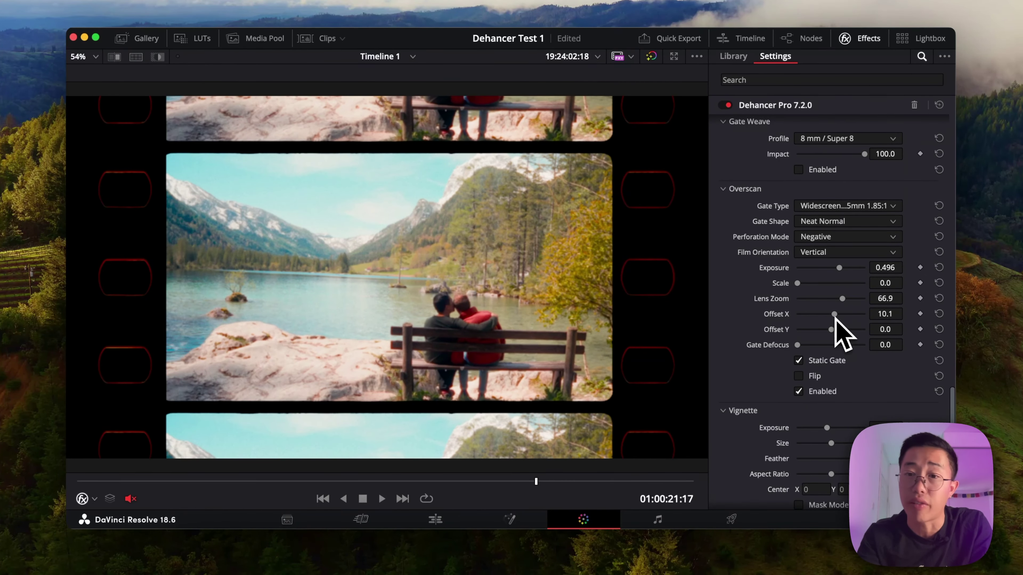
scroll(795, 320, down, 5)
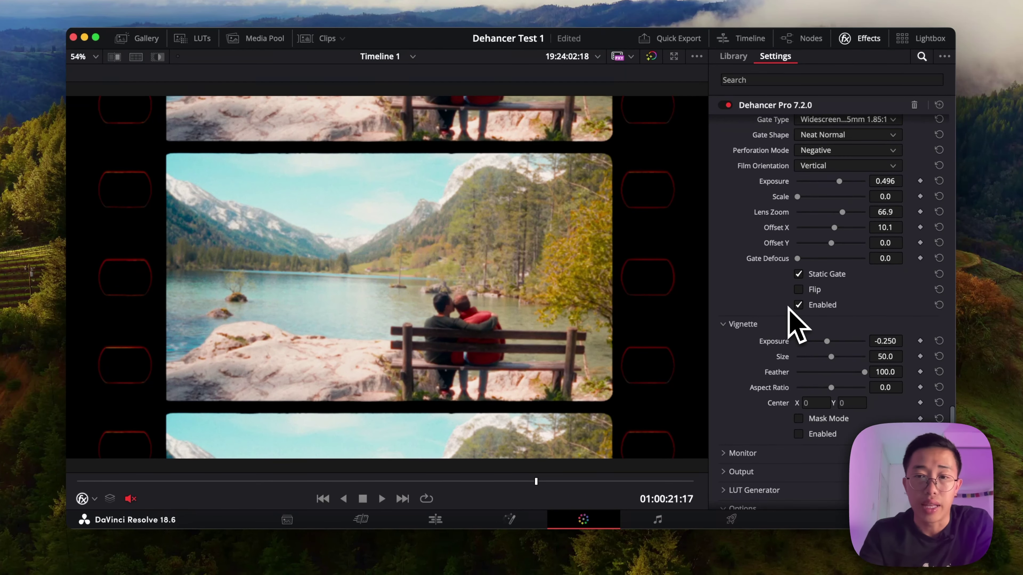
scroll(795, 322, down, 3)
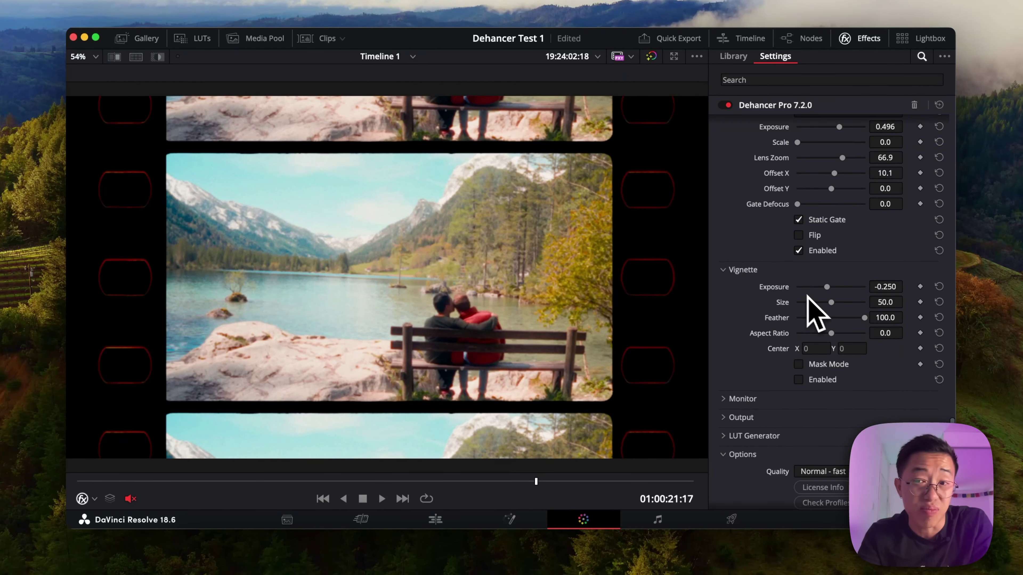
- Disable the overscan and enable the vignette with exposure -0.166
scroll(804, 250, up, 1)
click(798, 266)
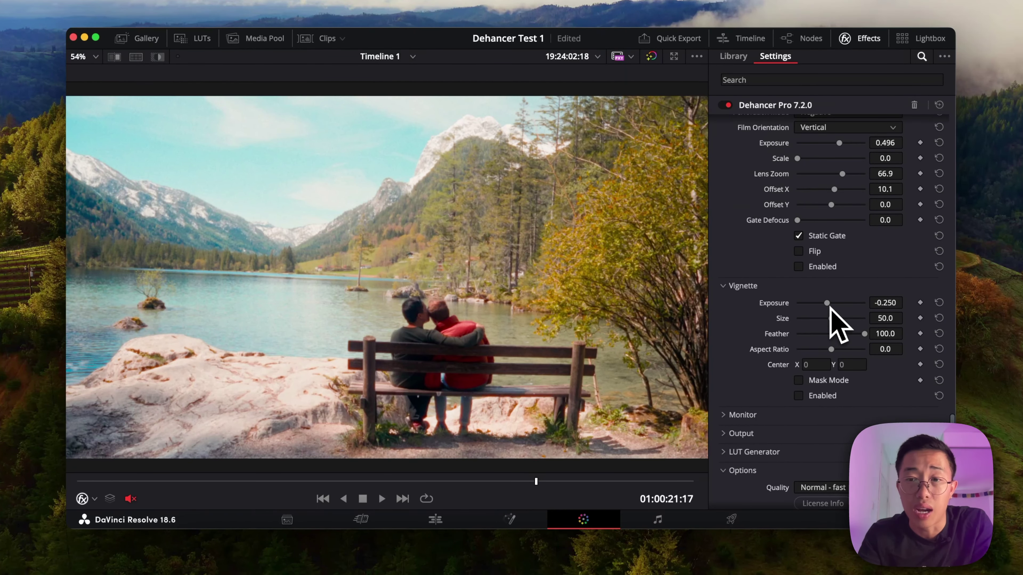
mouse_move(830, 303)
mouse_down()
mouse_move(842, 303)
mouse_move(828, 318)
mouse_up()
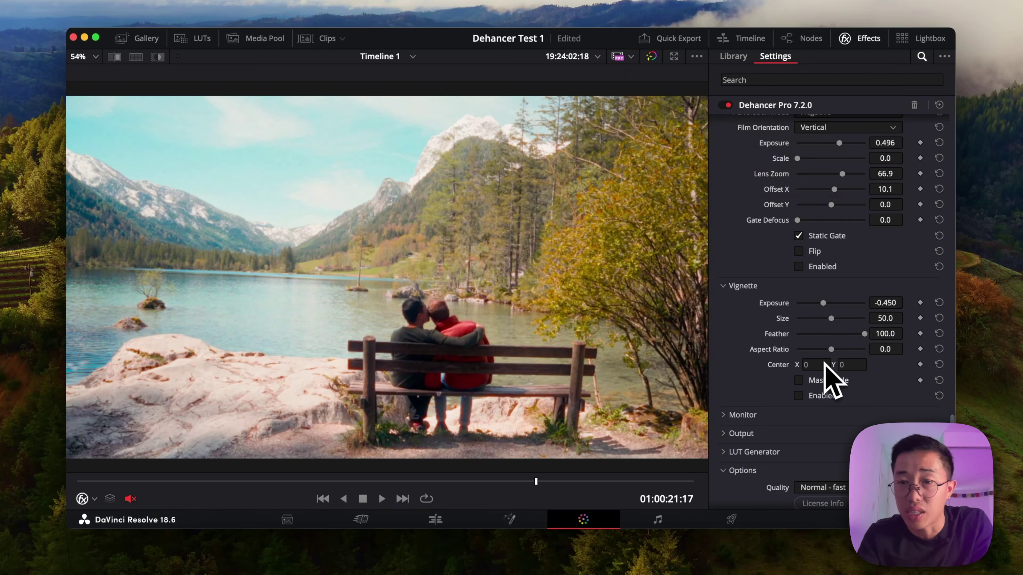
click(798, 395)
drag(824, 303, 826, 308)
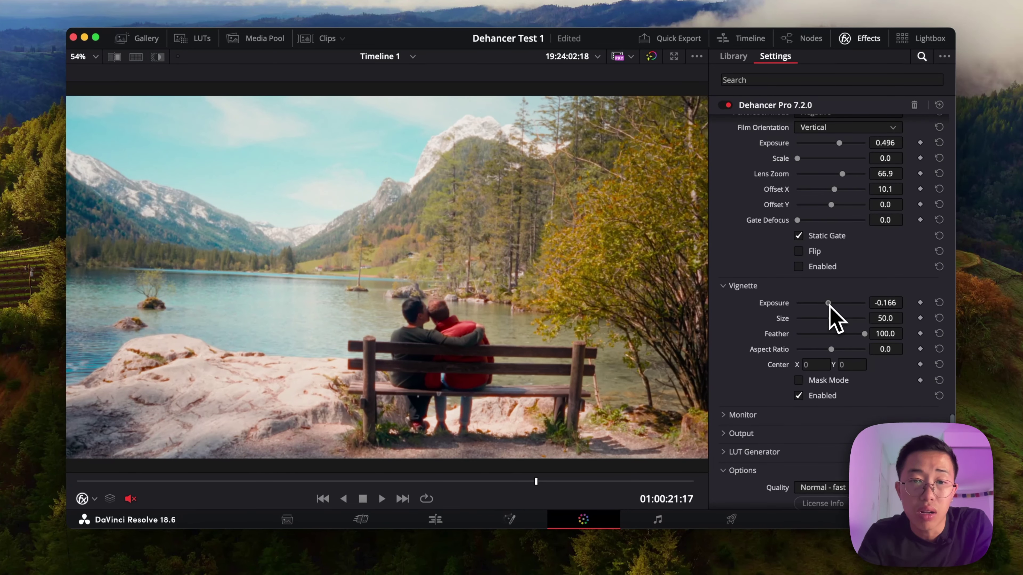
scroll(775, 287, down, 2)
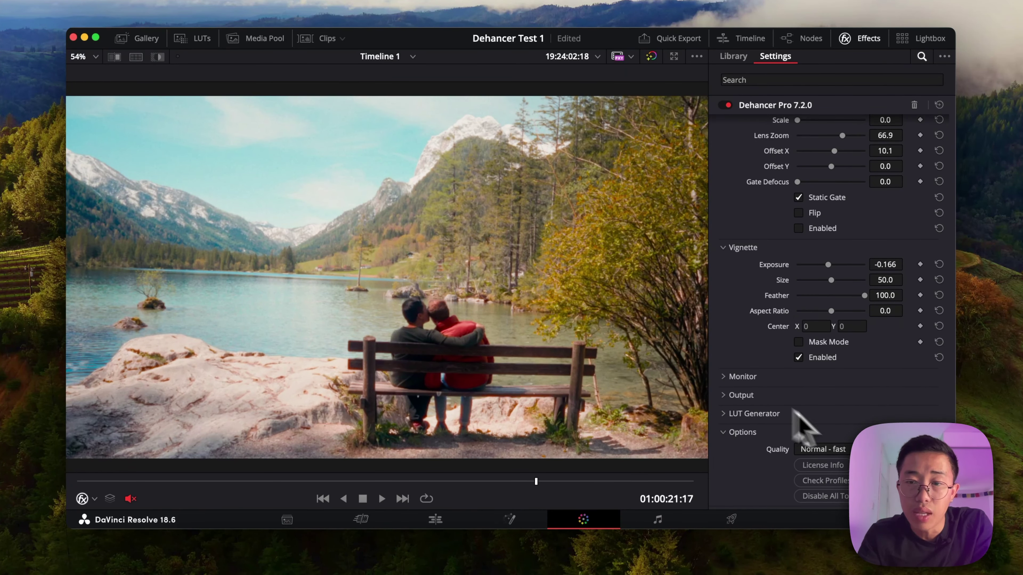
- Expand and collapse the Monitor and Output settings
click(723, 379)
click(724, 378)
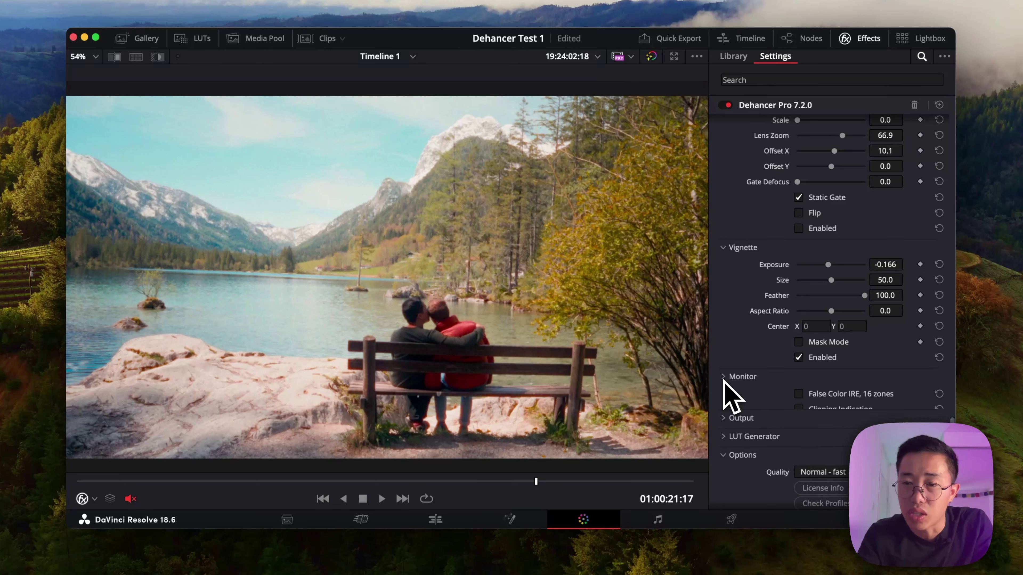
click(724, 396)
click(724, 397)
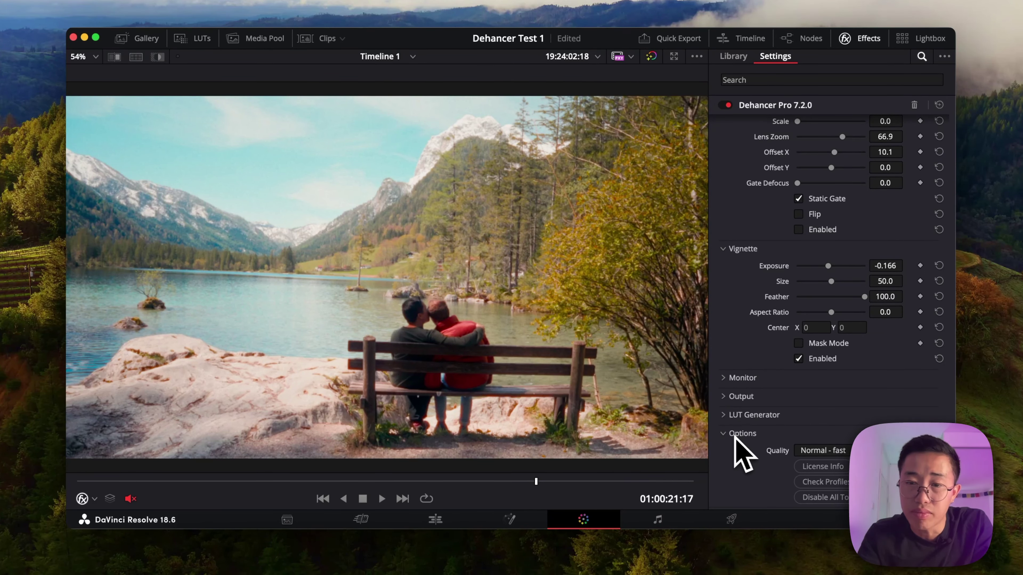
- Toggle Dehancer Pro off and back on to compare the ungraded lake clip
click(726, 105)
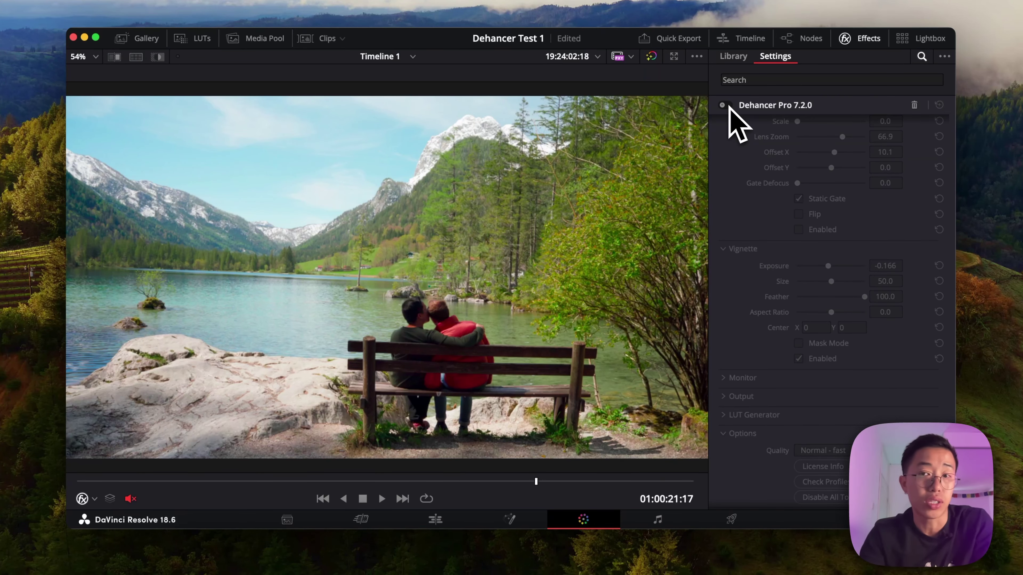
click(727, 105)
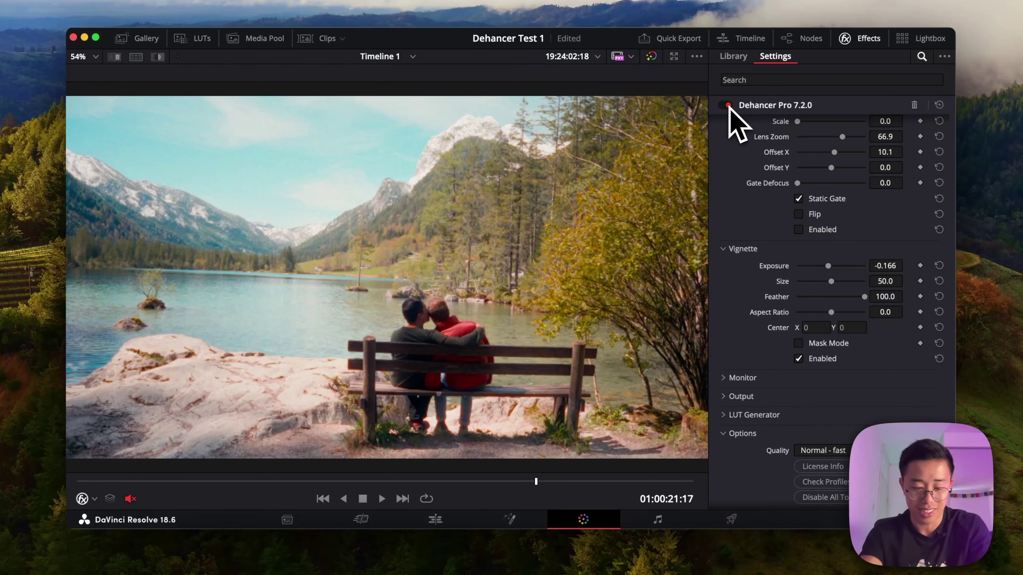
click(171, 2)
- Load the Dehancer test 2 project and toggle Dehancer Pro off and on
mouse_move(334, 52)
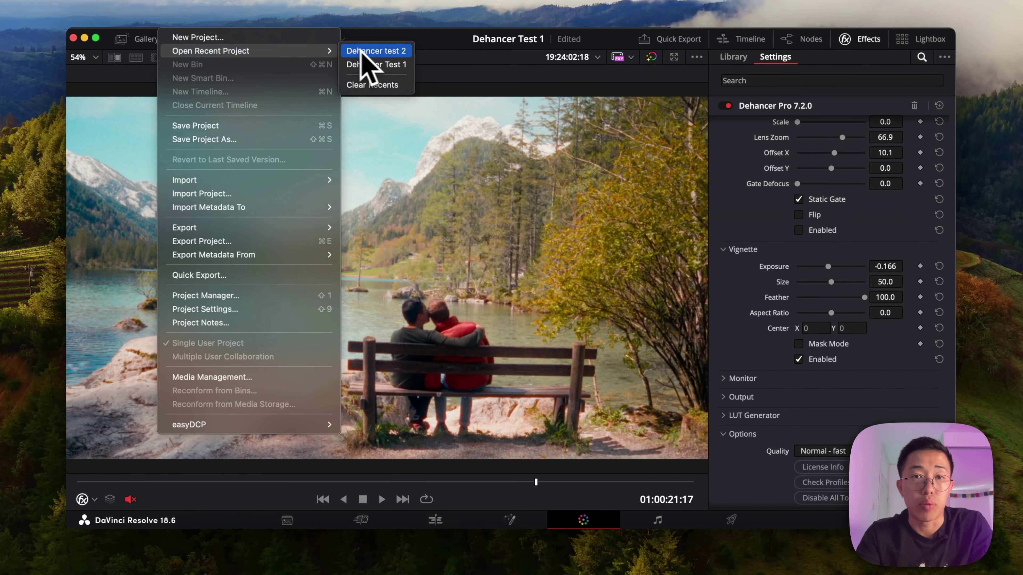
click(368, 51)
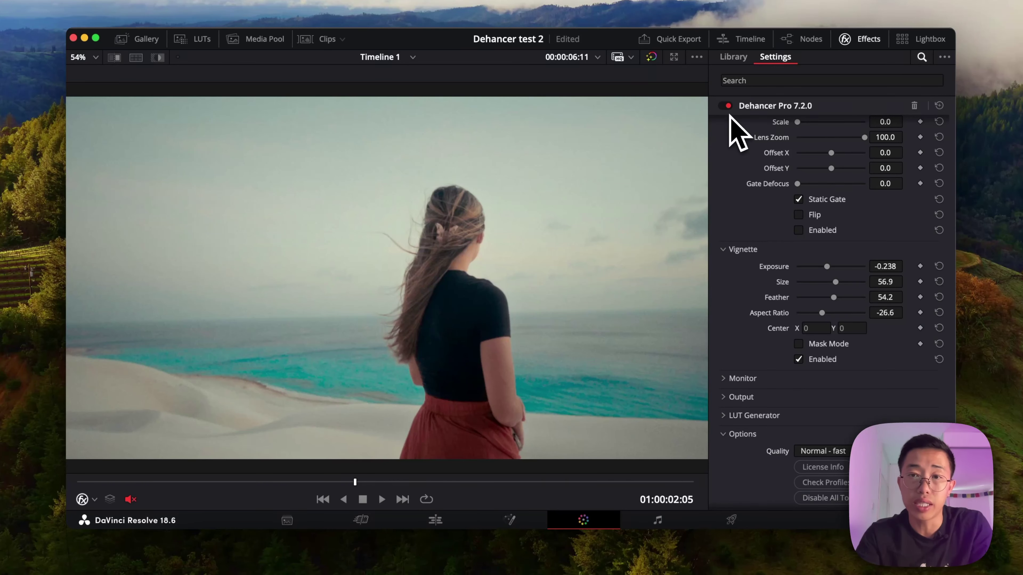
click(727, 106)
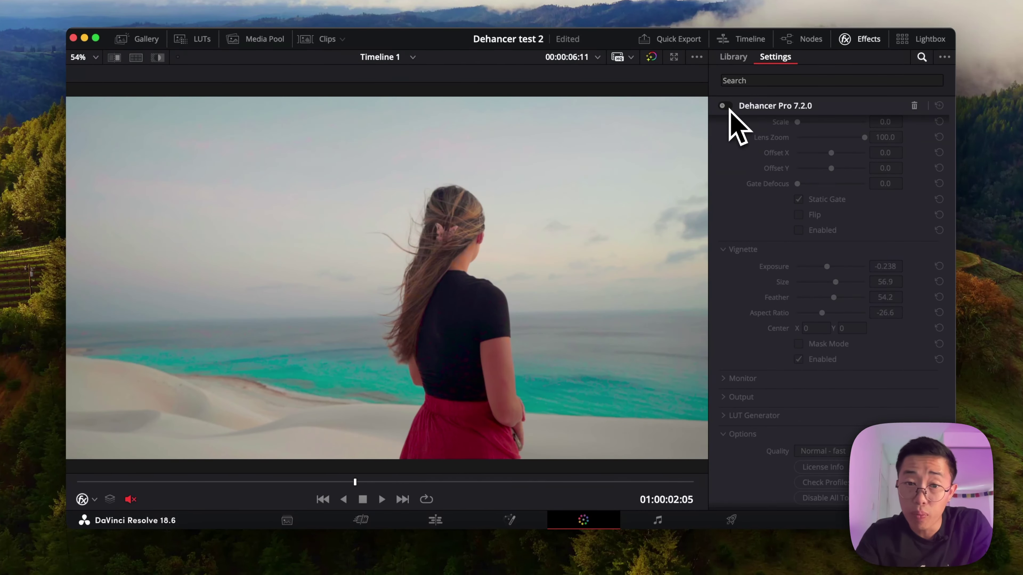
click(727, 106)
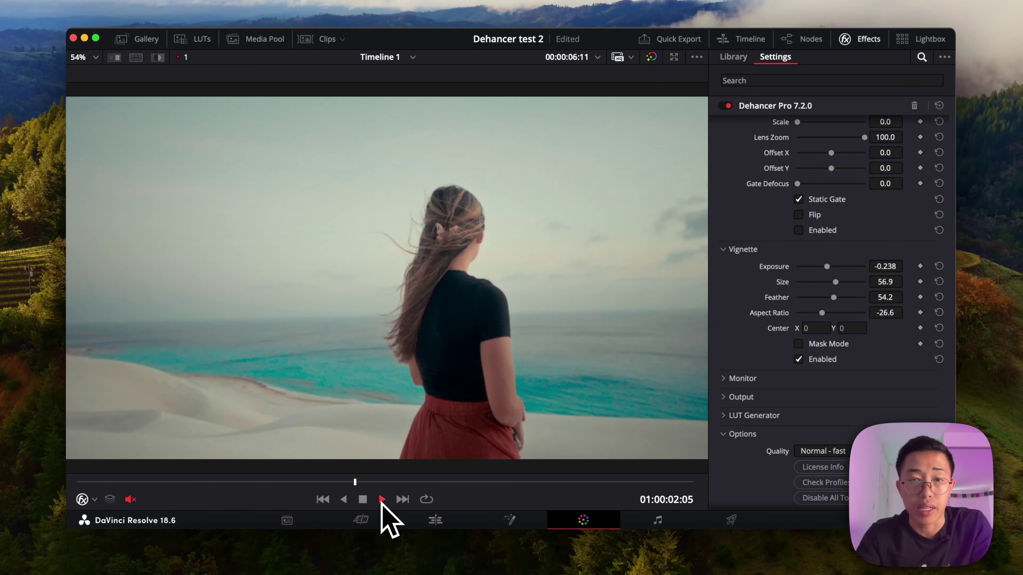
- Play the beach clip from the start with Dehancer Pro disabled
click(382, 500)
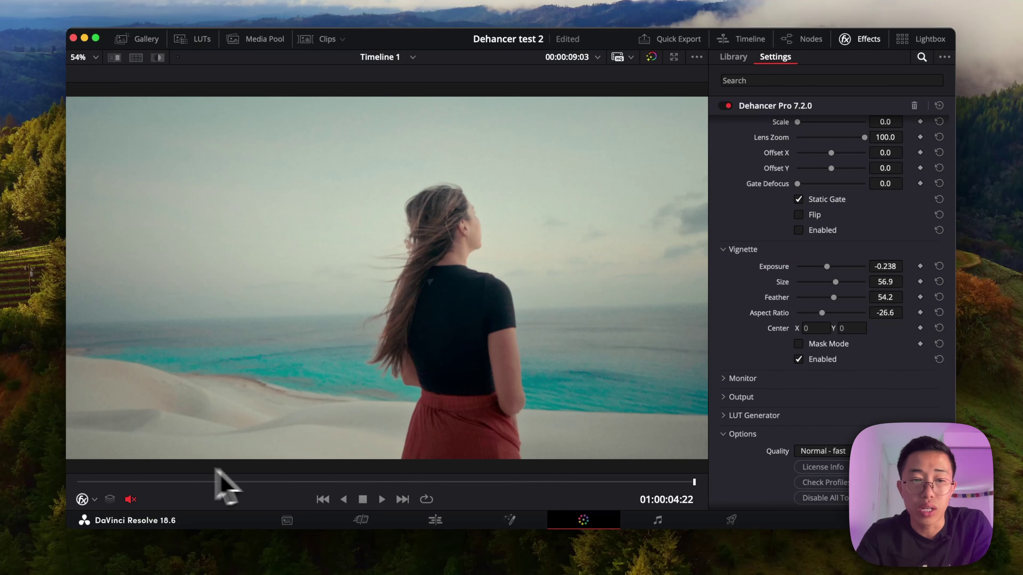
click(122, 482)
click(728, 106)
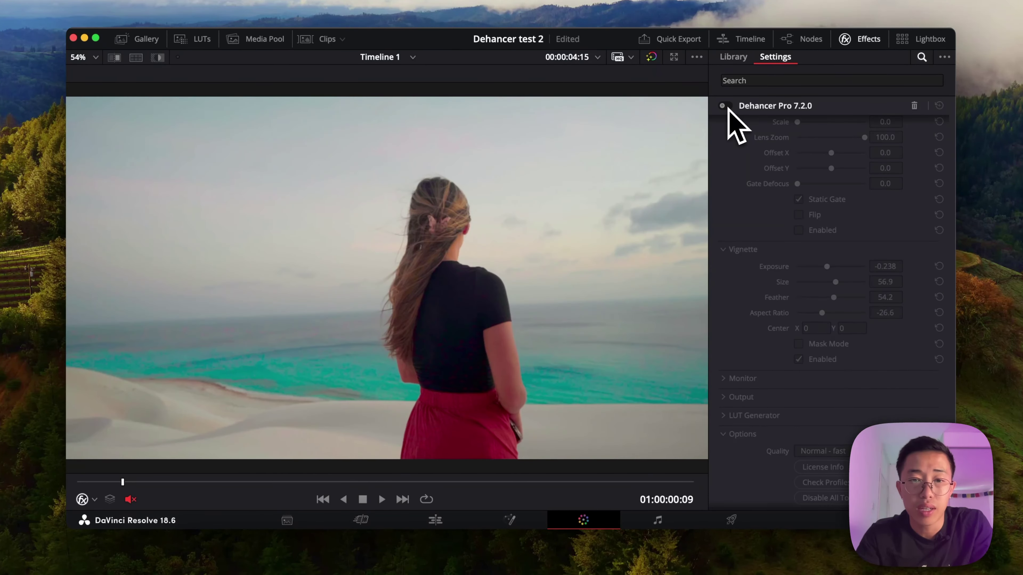
click(382, 499)
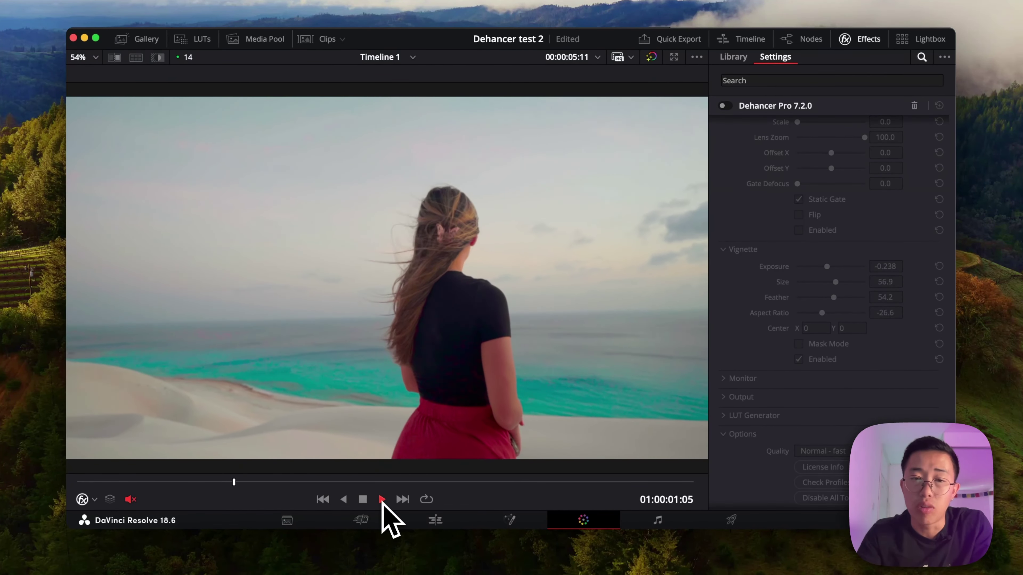
click(364, 500)
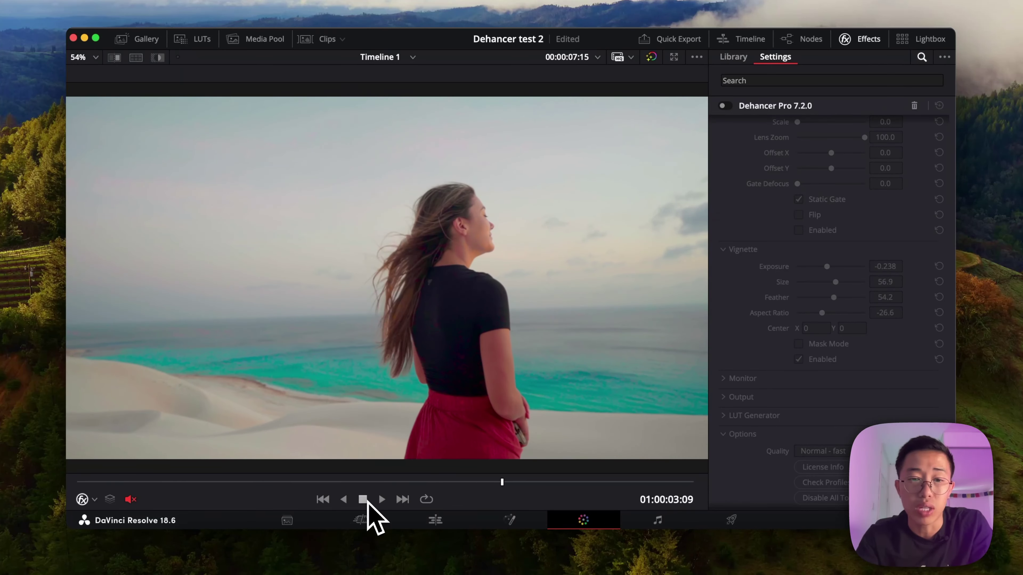
- Replay the beach clip from the start with Dehancer Pro re-enabled
click(143, 482)
click(727, 106)
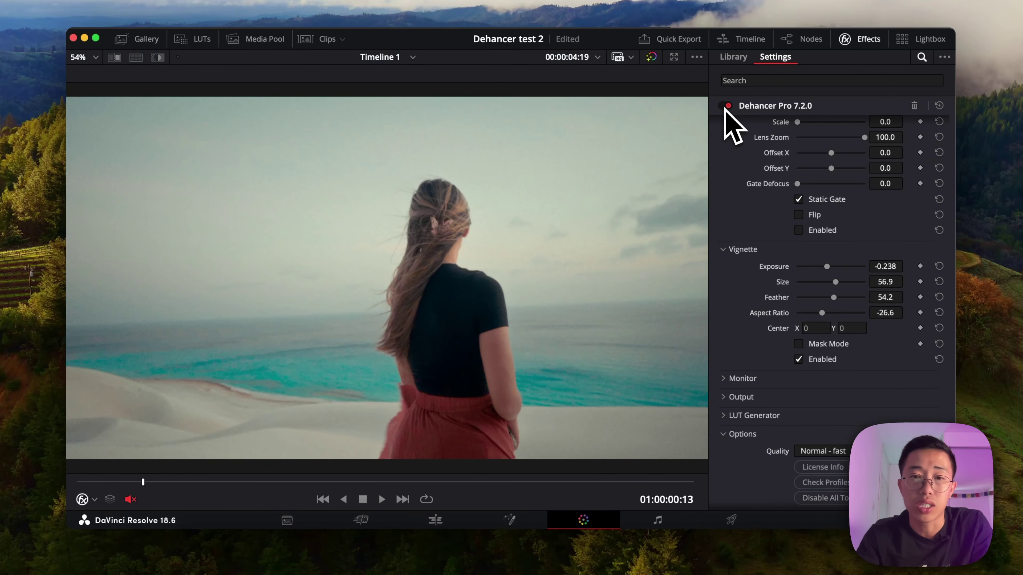
click(382, 499)
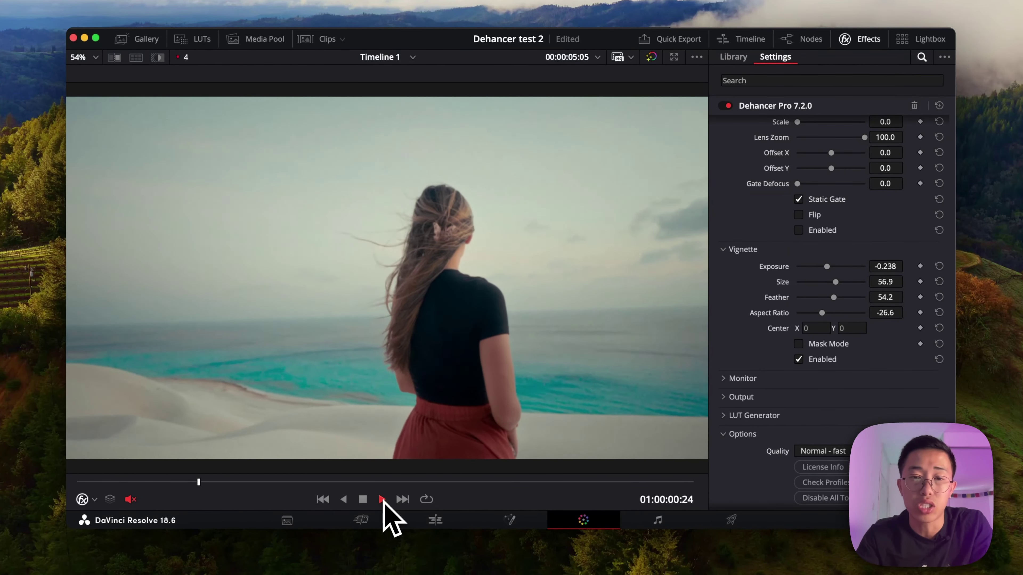
click(363, 499)
click(364, 500)
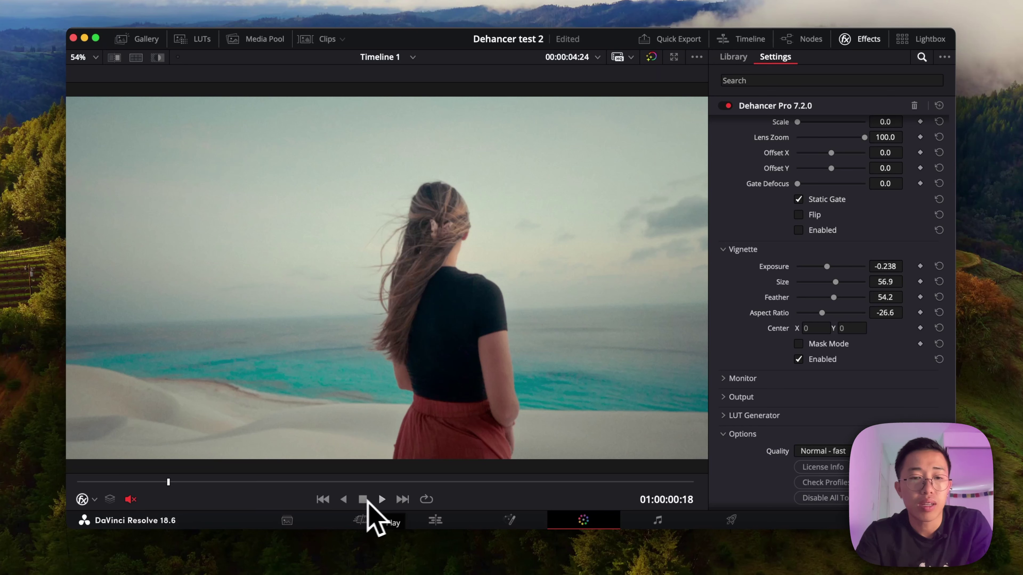